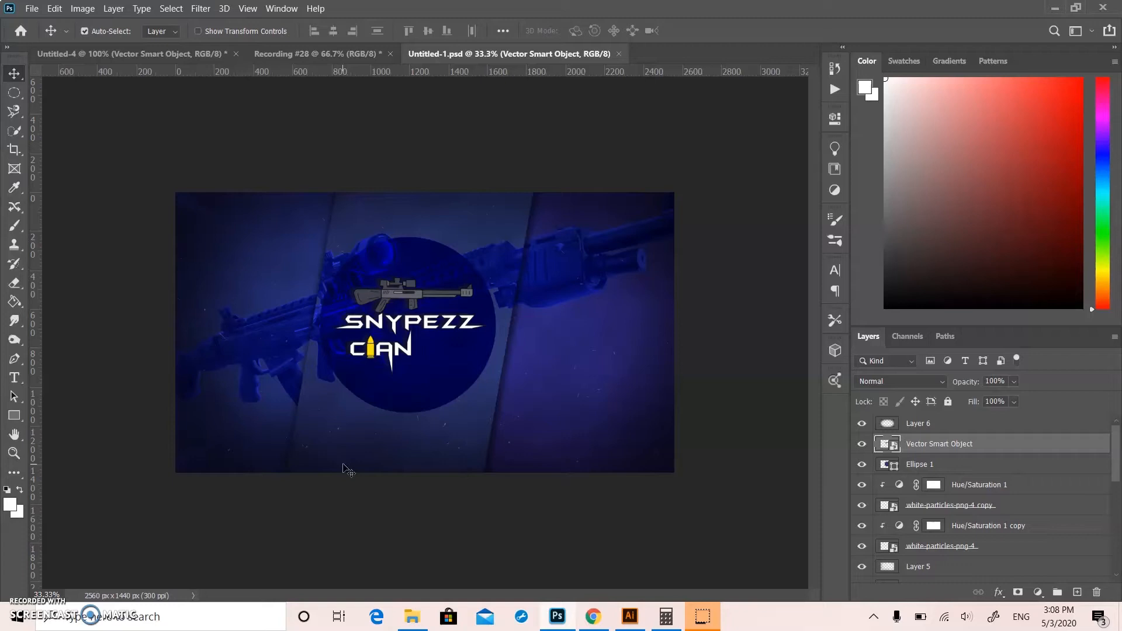
- Hide all the finished design's layers above the Background, from Layer 6 down through Group 1
click(861, 423)
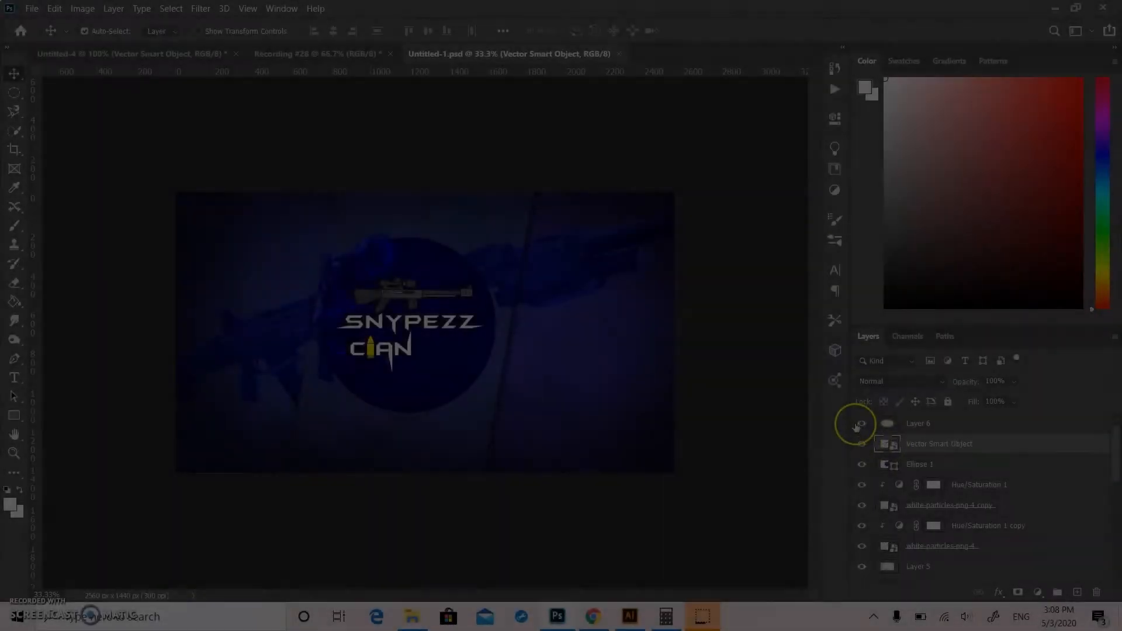
click(862, 444)
drag(862, 444, 860, 492)
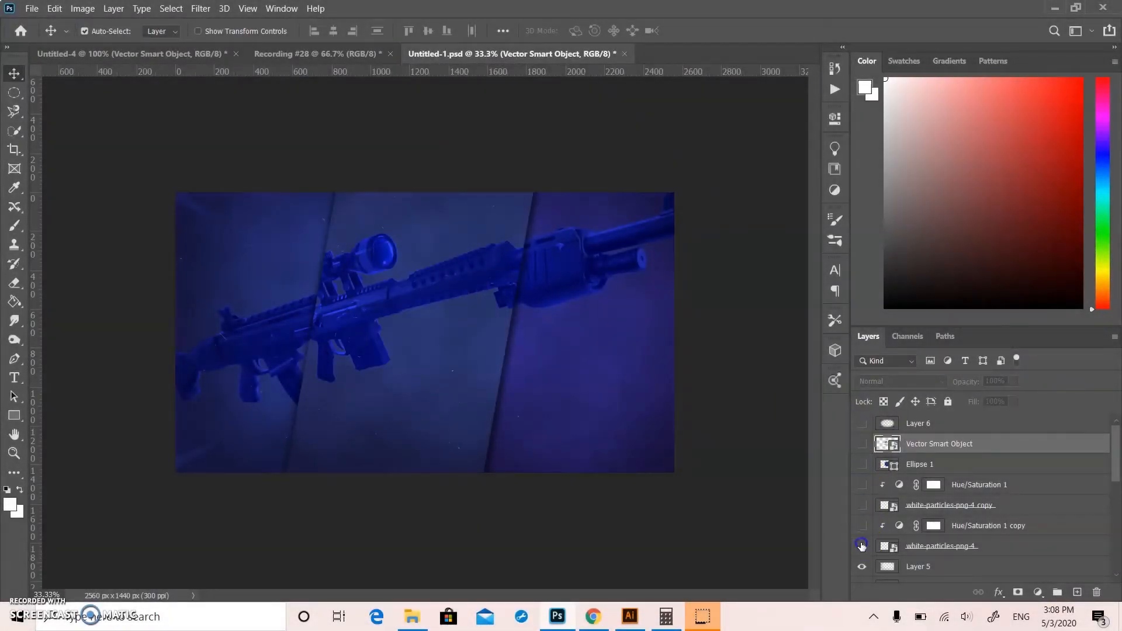
click(862, 564)
scroll(862, 561, down, 2)
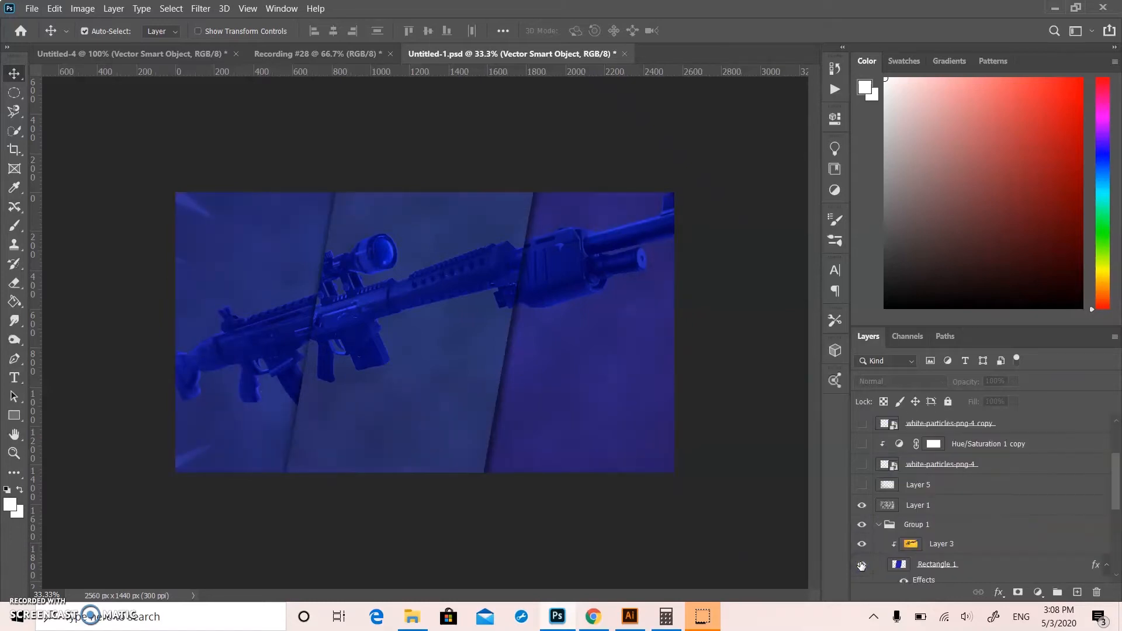
click(860, 525)
click(861, 524)
click(860, 525)
- Show Group 1 temporarily and compare its slanted panel with and without Layer 4's gun image
scroll(860, 524, down, 4)
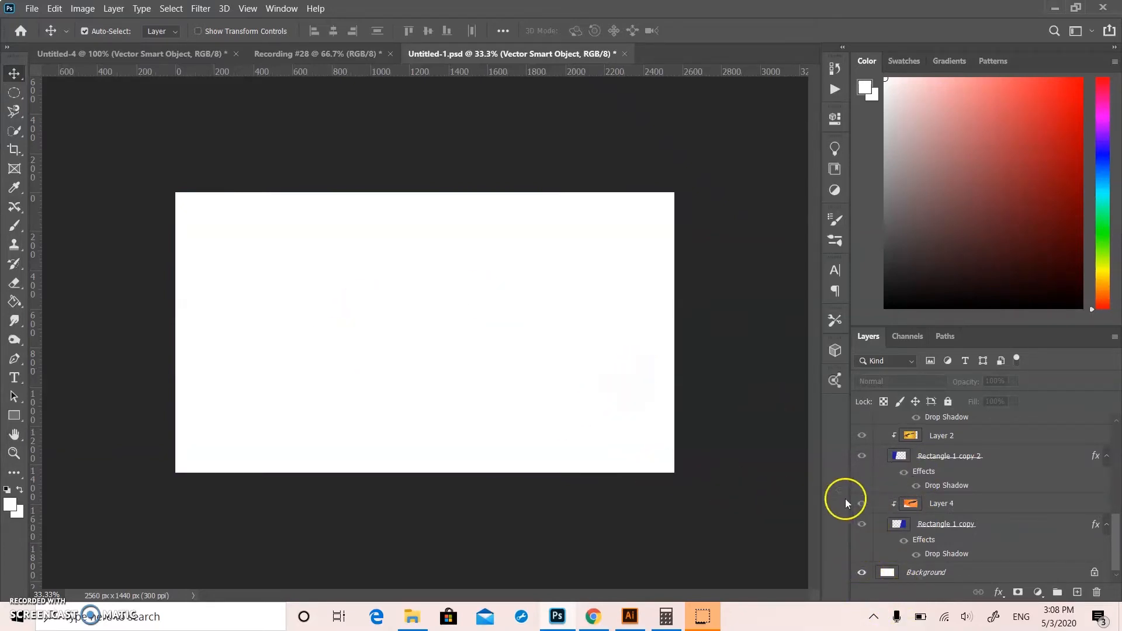
click(863, 524)
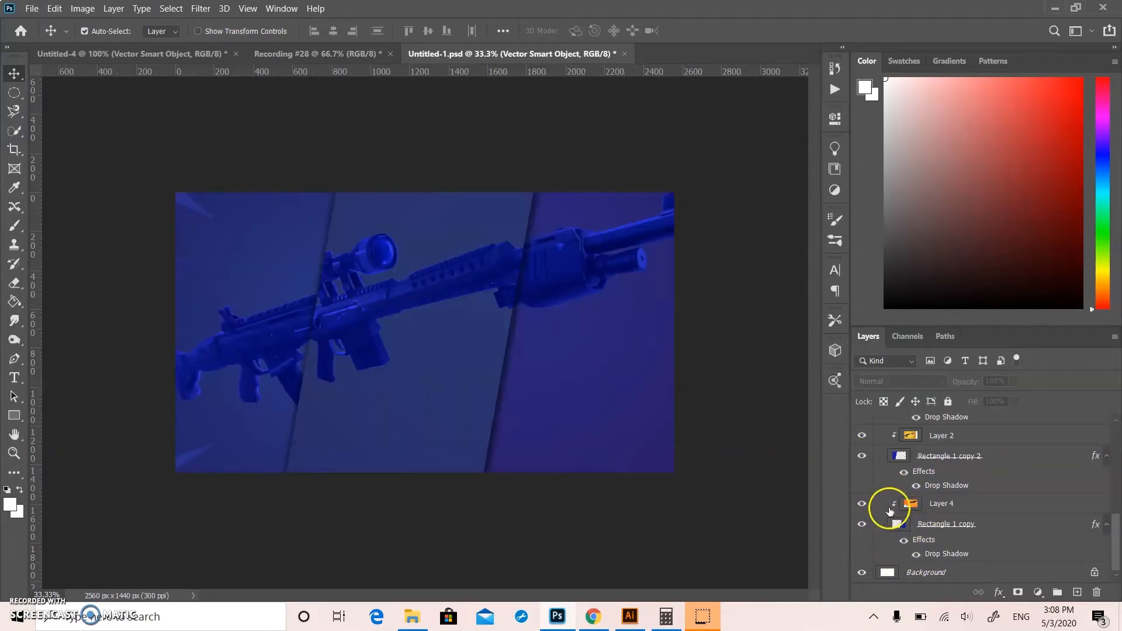
click(911, 504)
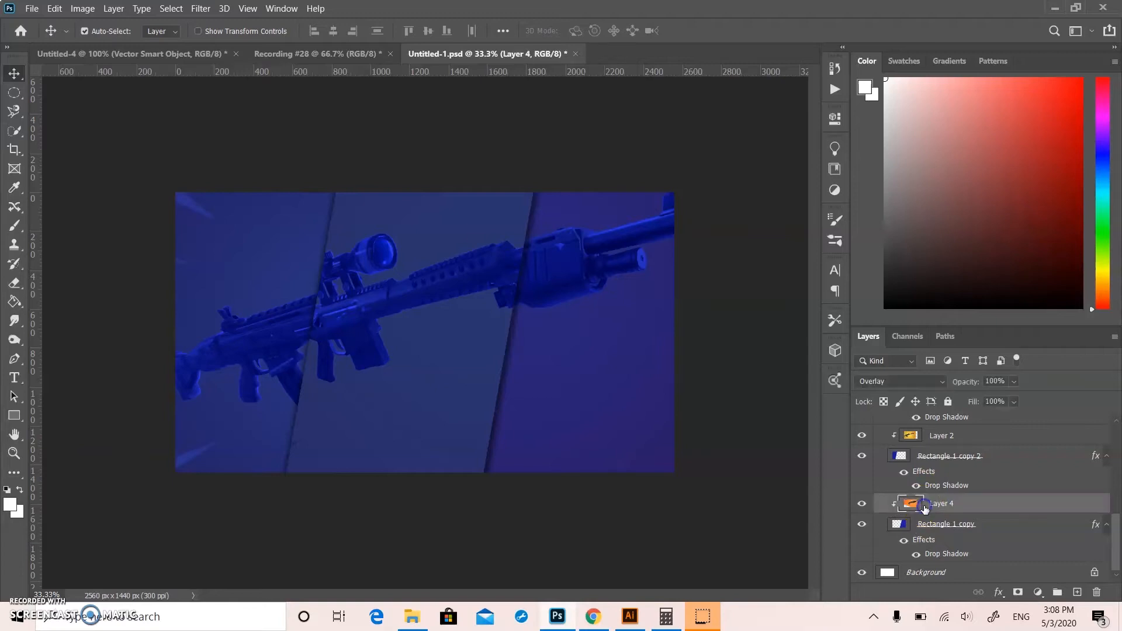
click(862, 503)
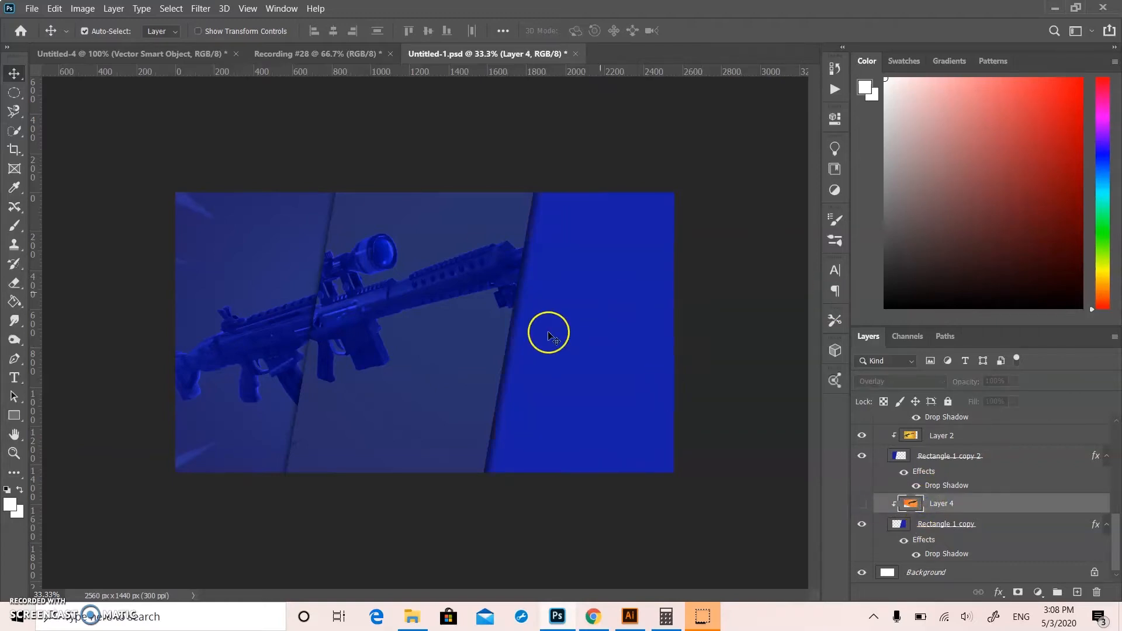
click(863, 503)
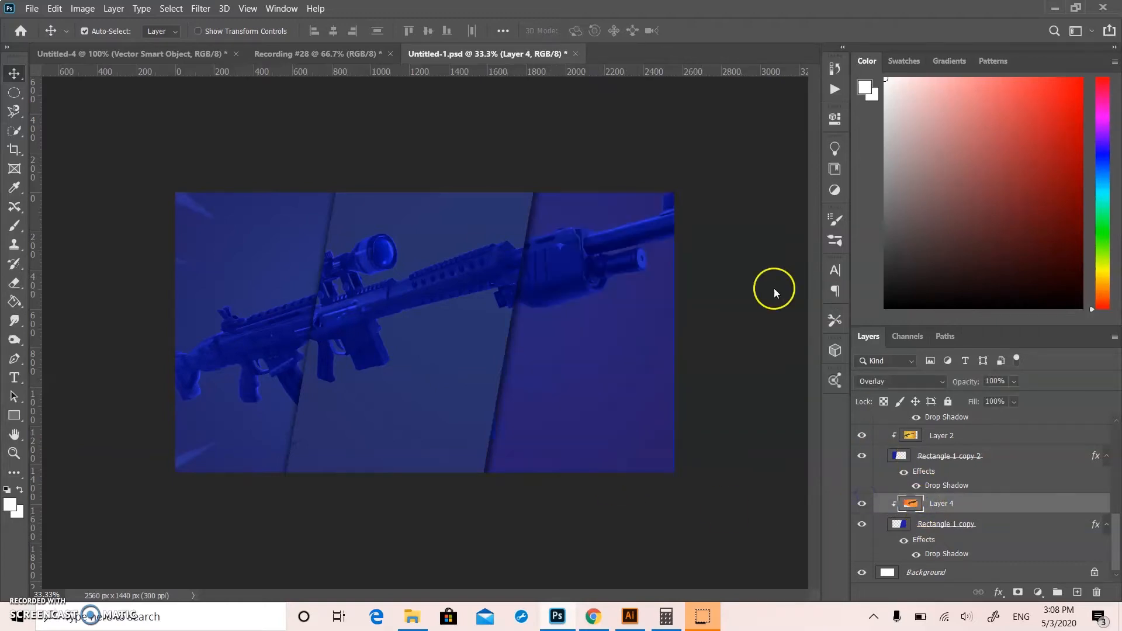
click(865, 574)
scroll(870, 471, up, 3)
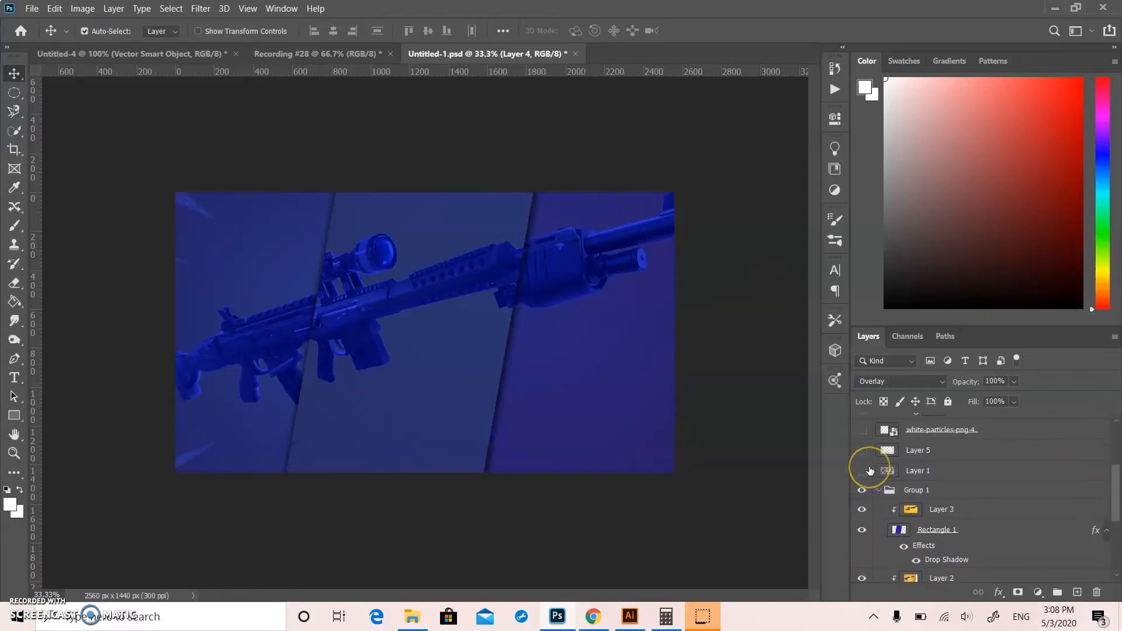
click(859, 490)
scroll(860, 491, down, 3)
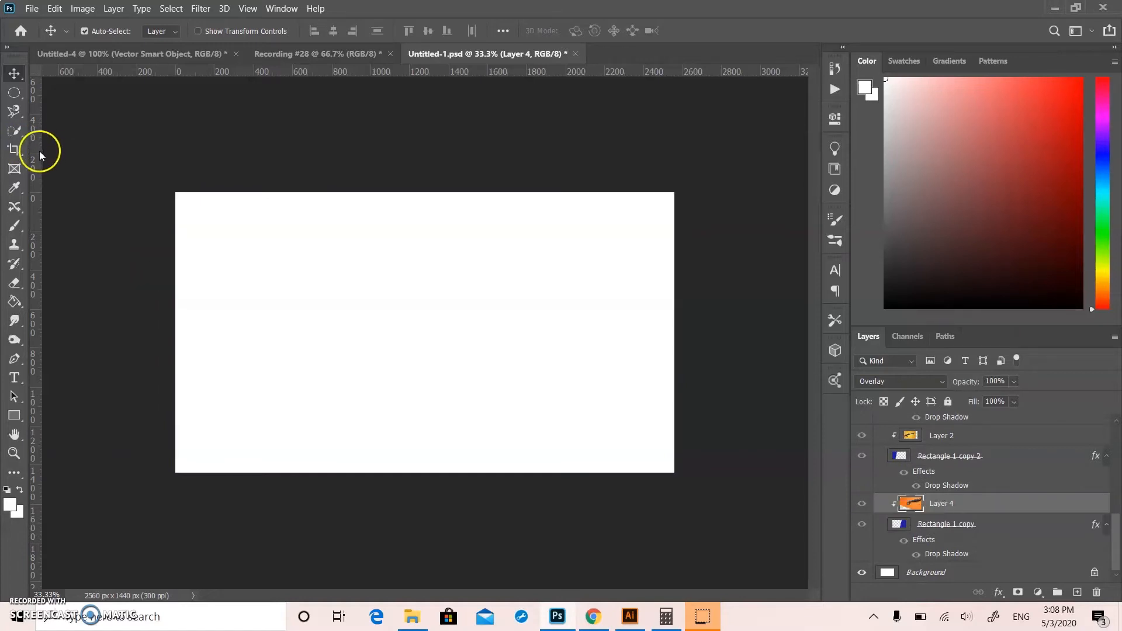
- Draw a rectangle about 1013 by 1568 px over the canvas's middle and place its layer directly above the Background
click(14, 415)
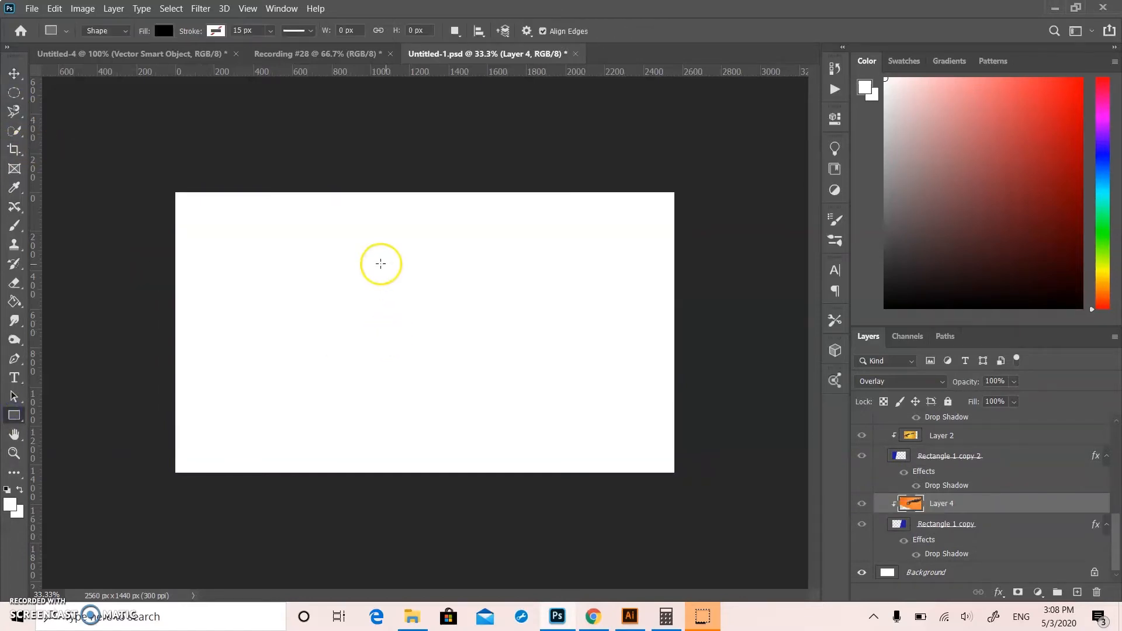
drag(388, 241, 542, 481)
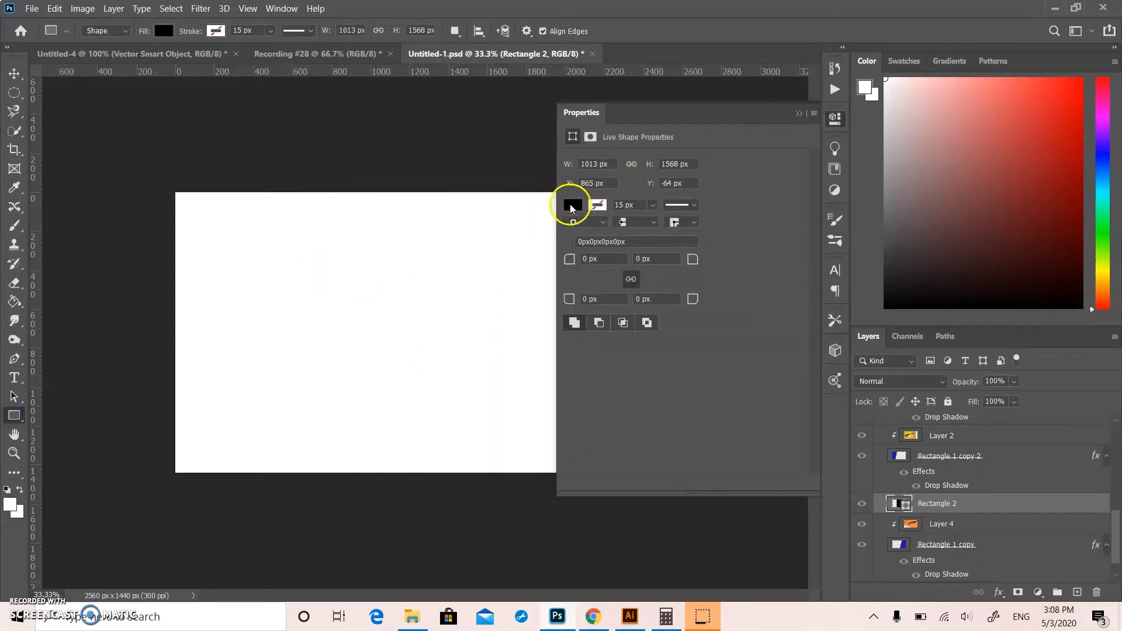
click(944, 509)
drag(944, 510, 948, 552)
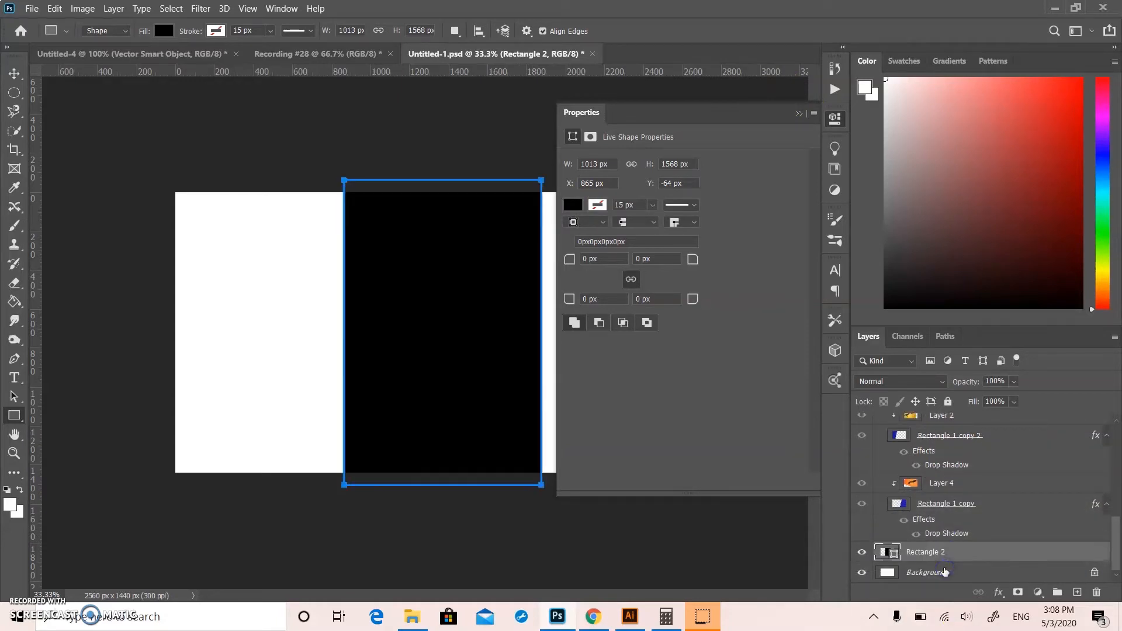
- Fill the new rectangle with the dark blue from the recently used colors
click(573, 205)
click(710, 281)
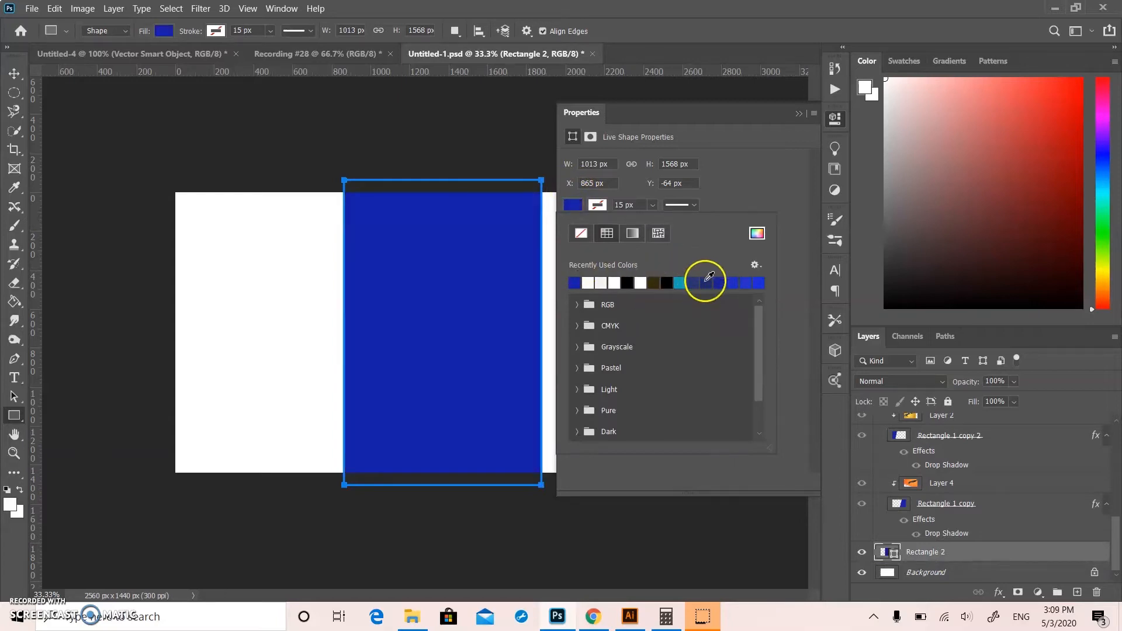
click(797, 113)
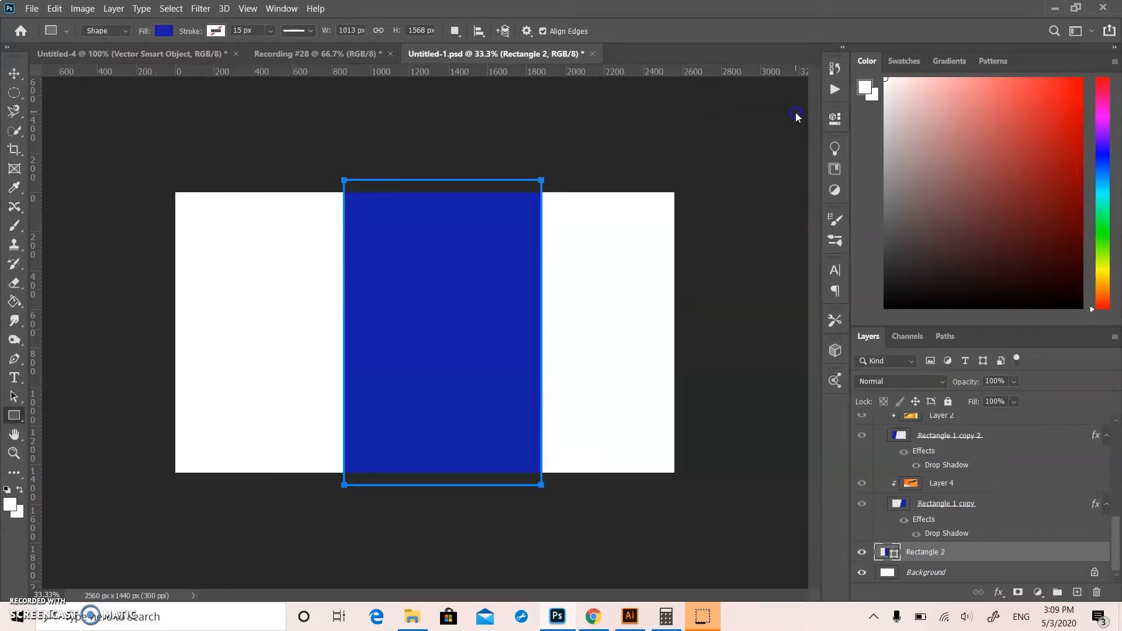
- Shift the blue rectangle slightly left so it sits near the horizontal center of the canvas
click(12, 74)
click(538, 294)
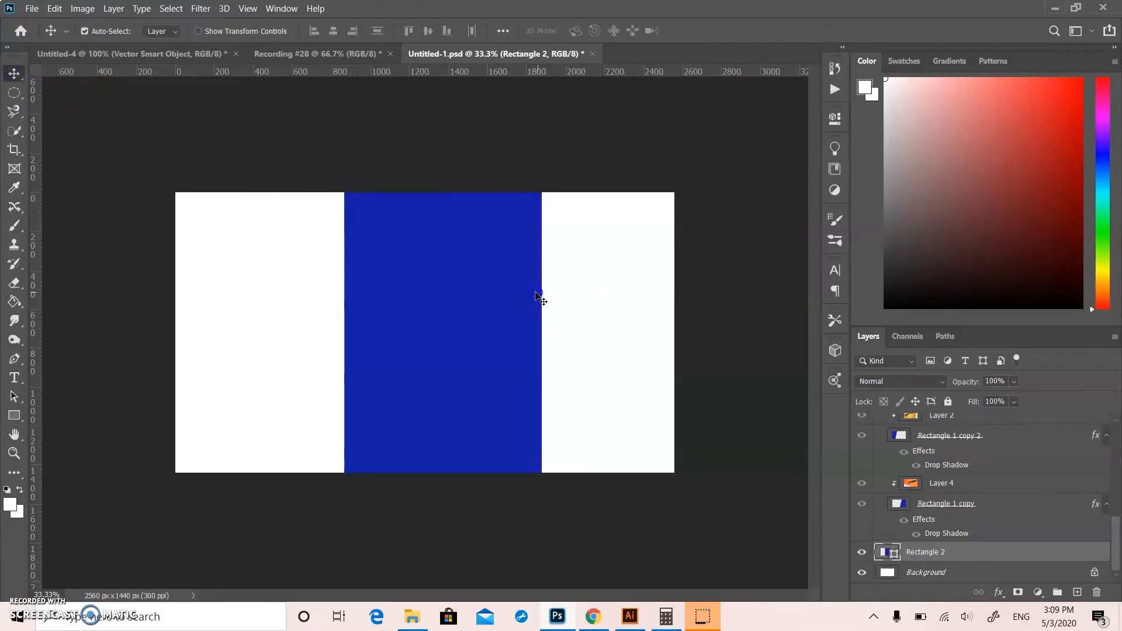
drag(488, 298, 478, 294)
click(468, 239)
drag(467, 240, 452, 255)
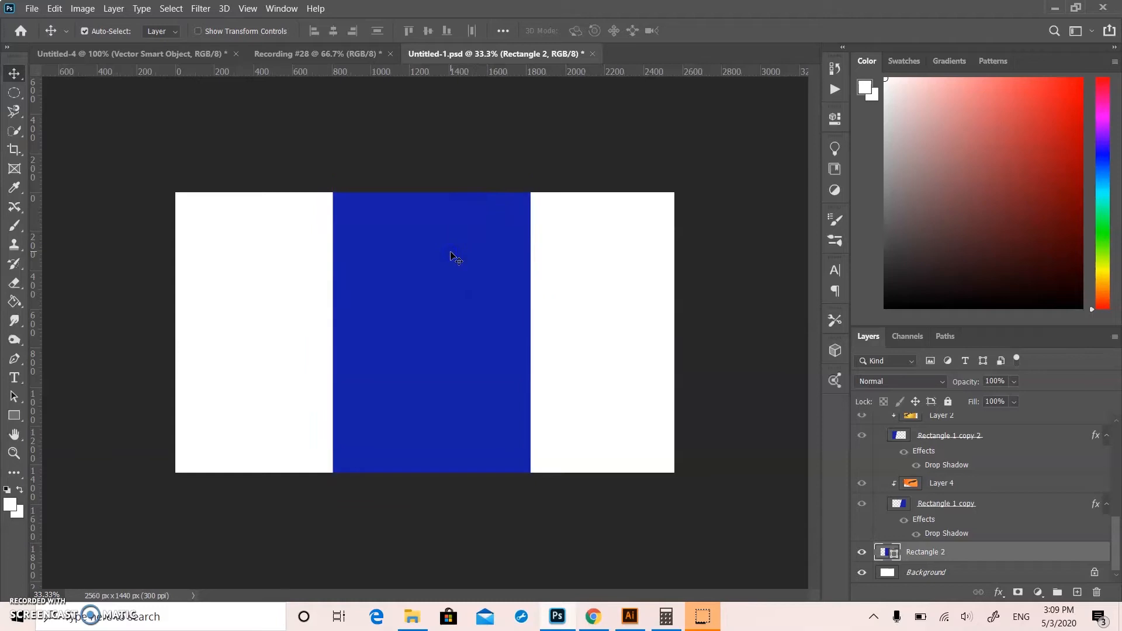
- Transform the blue rectangle into a right-leaning panel with a skew of about -16° and a height of about 96%
key(ctrl+t)
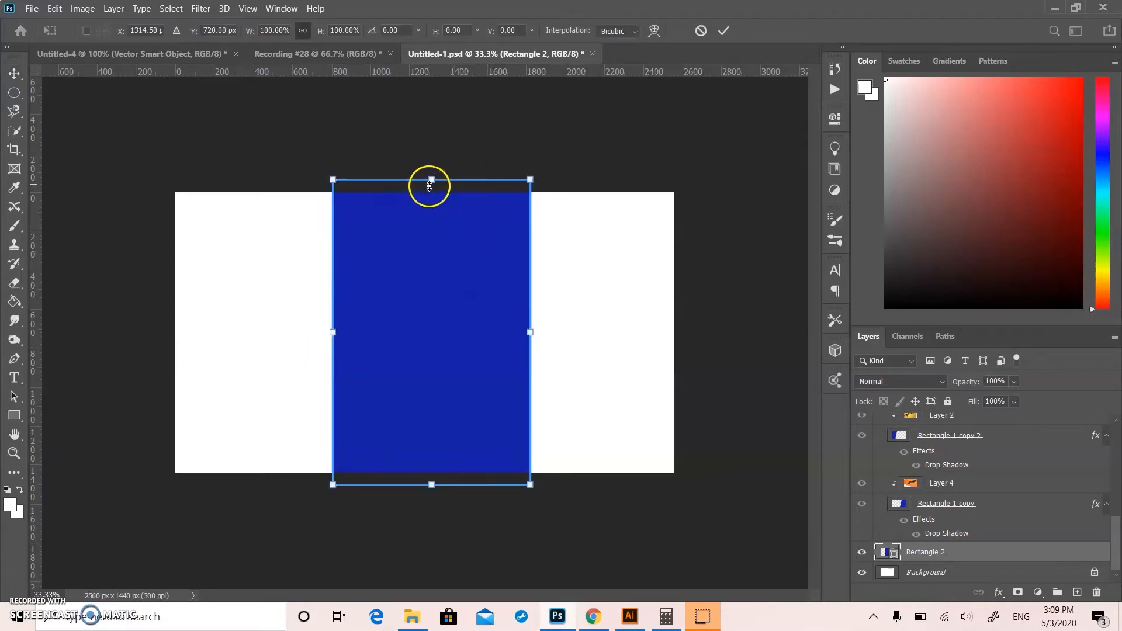
drag(430, 180, 497, 191)
drag(431, 486, 409, 480)
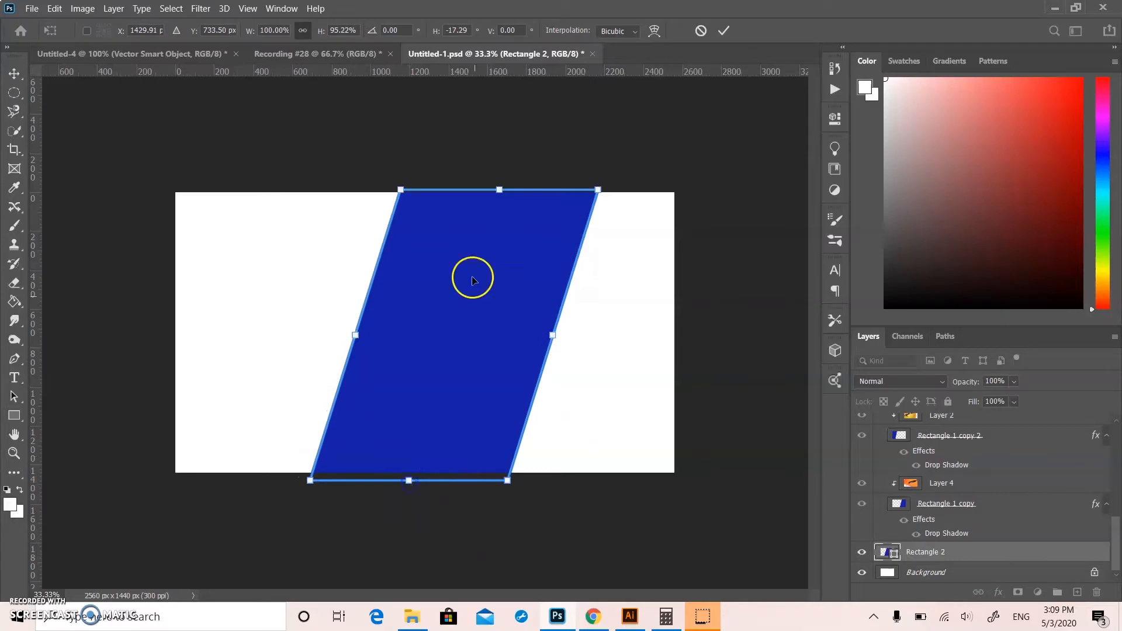
drag(499, 195, 489, 190)
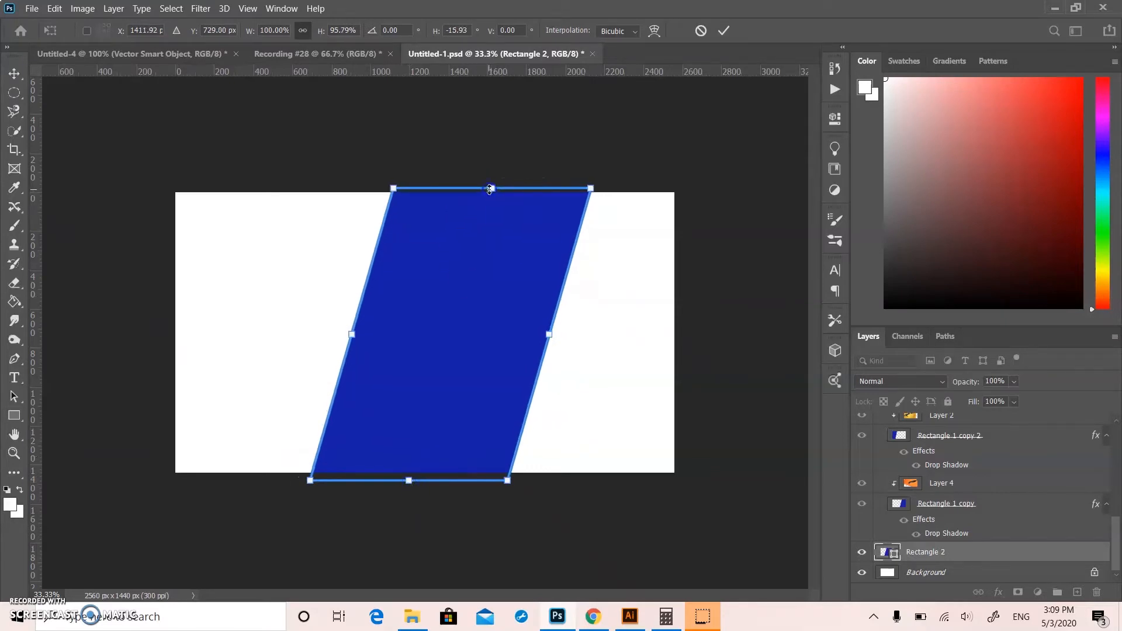
click(14, 72)
- Duplicate the slanted panel to both sides of the original so the three panels cover the whole canvas
drag(547, 356, 289, 340)
drag(479, 317, 675, 325)
key(ctrl+z)
click(404, 368)
drag(302, 334, 454, 384)
key(ctrl+z)
click(247, 314)
mouse_move(250, 316)
mouse_down()
mouse_move(482, 358)
mouse_move(276, 333)
mouse_move(238, 296)
mouse_move(242, 313)
mouse_up()
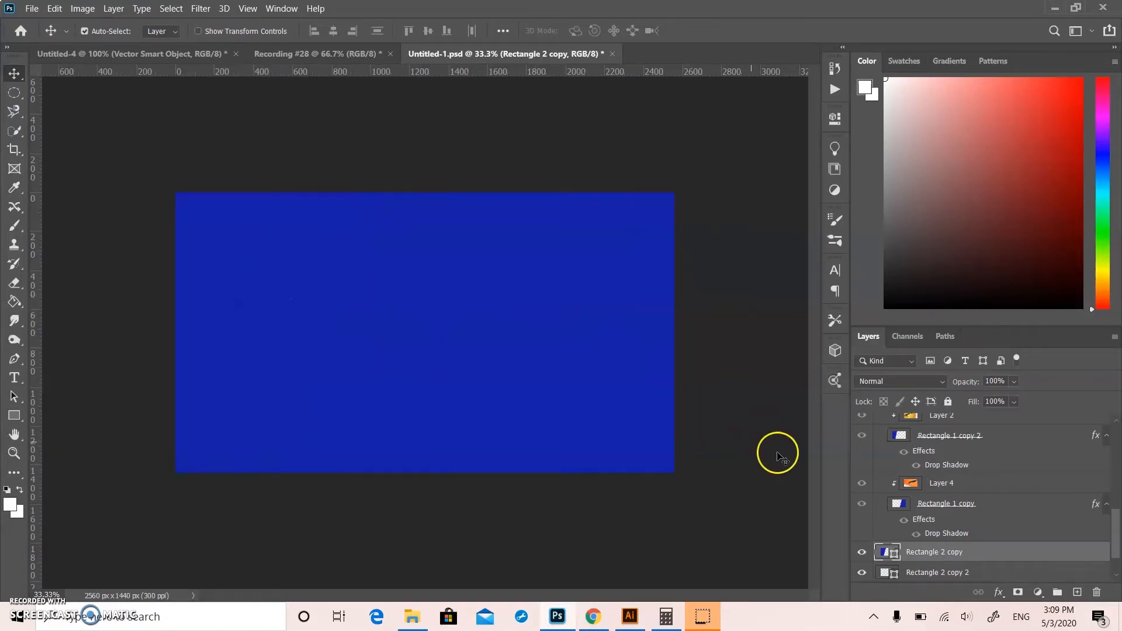
- Move the Rectangle 2 layer above both of its copies in the layer stack
scroll(988, 553, down, 2)
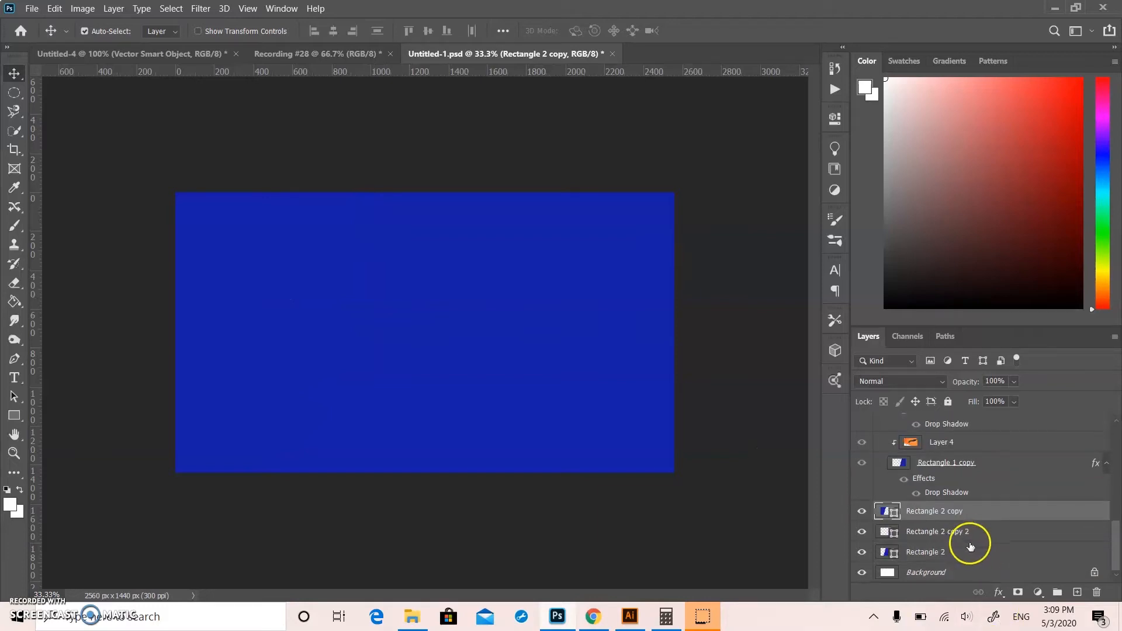
click(971, 549)
right_click(972, 549)
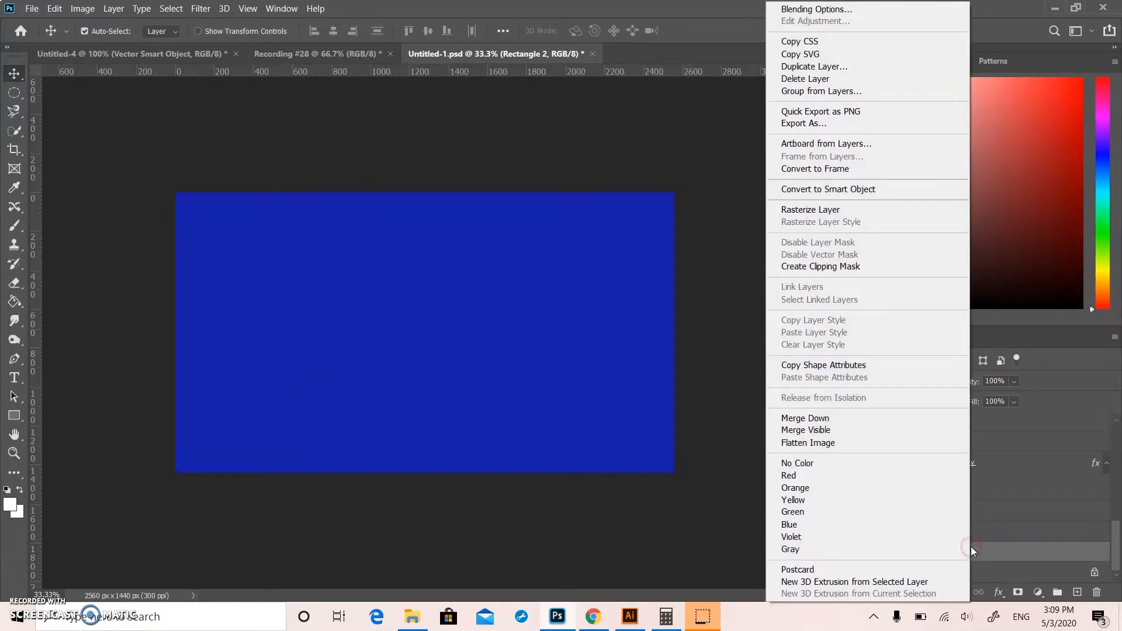
click(722, 466)
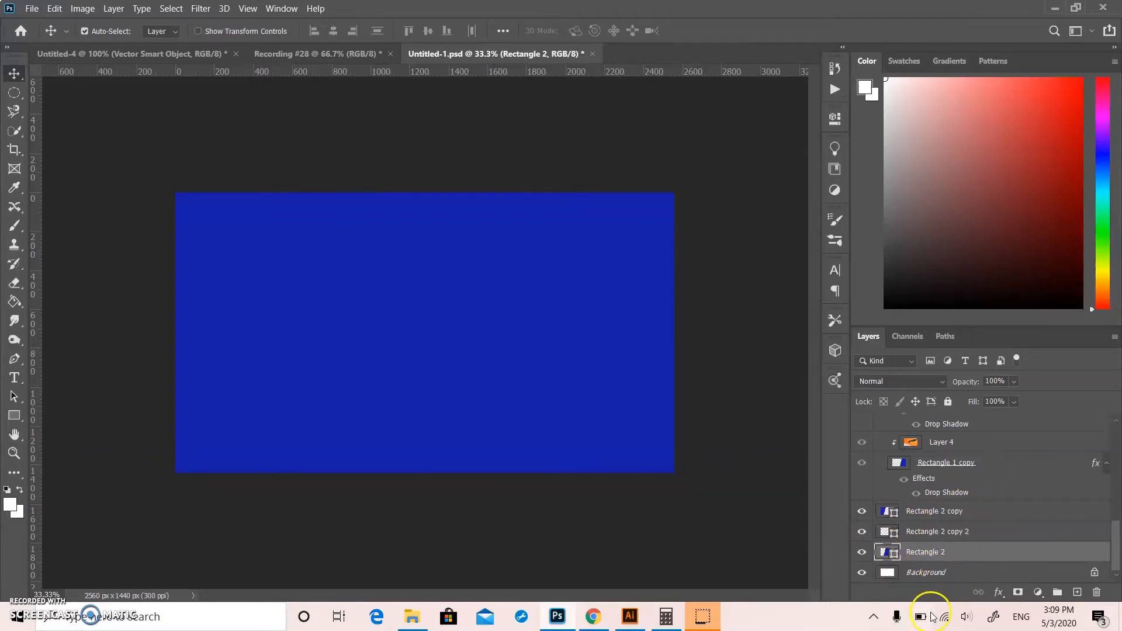
key(ctrl+bracketright)
key(ctrl+bracketright)
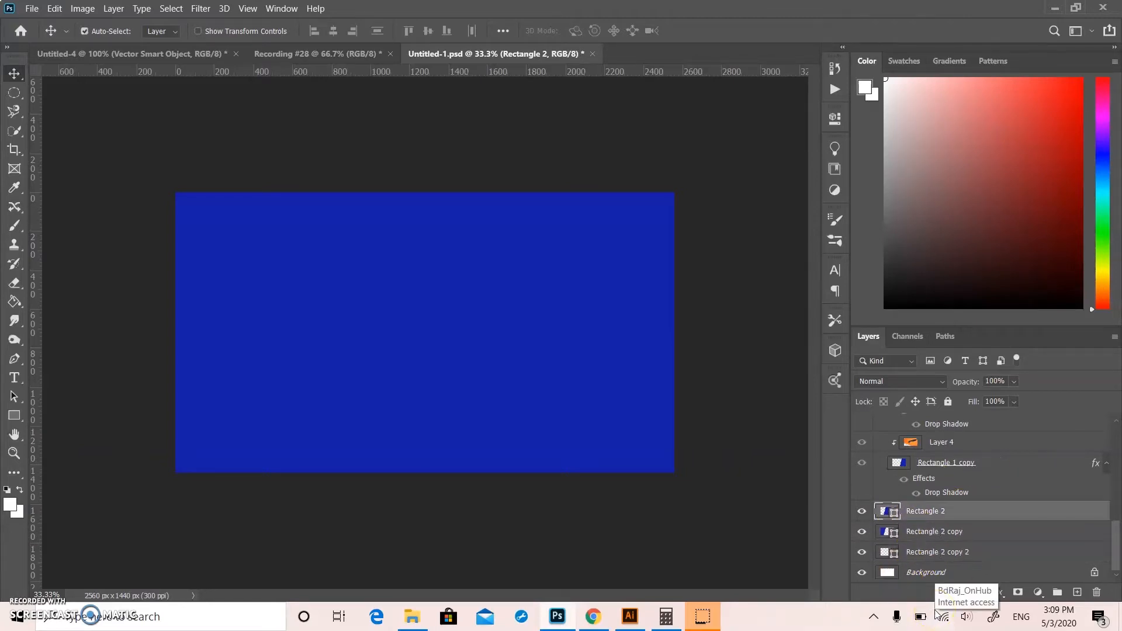
- Add a drop shadow to Rectangle 2 with distance 31 px, spread 31%, size 46 px and a lowered opacity
right_click(974, 516)
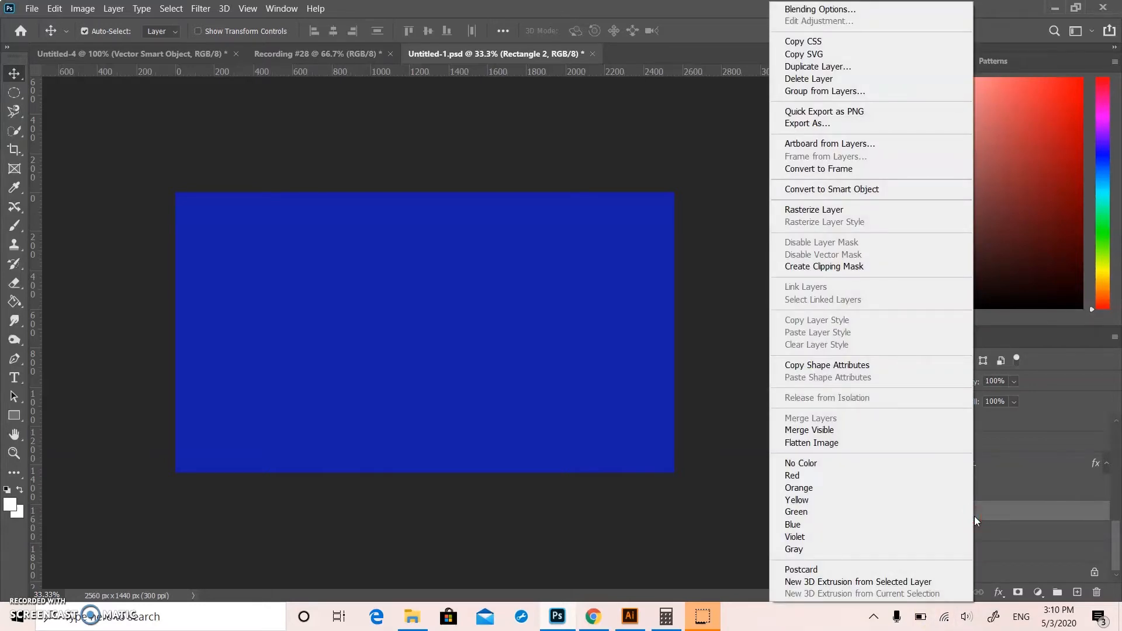
click(806, 13)
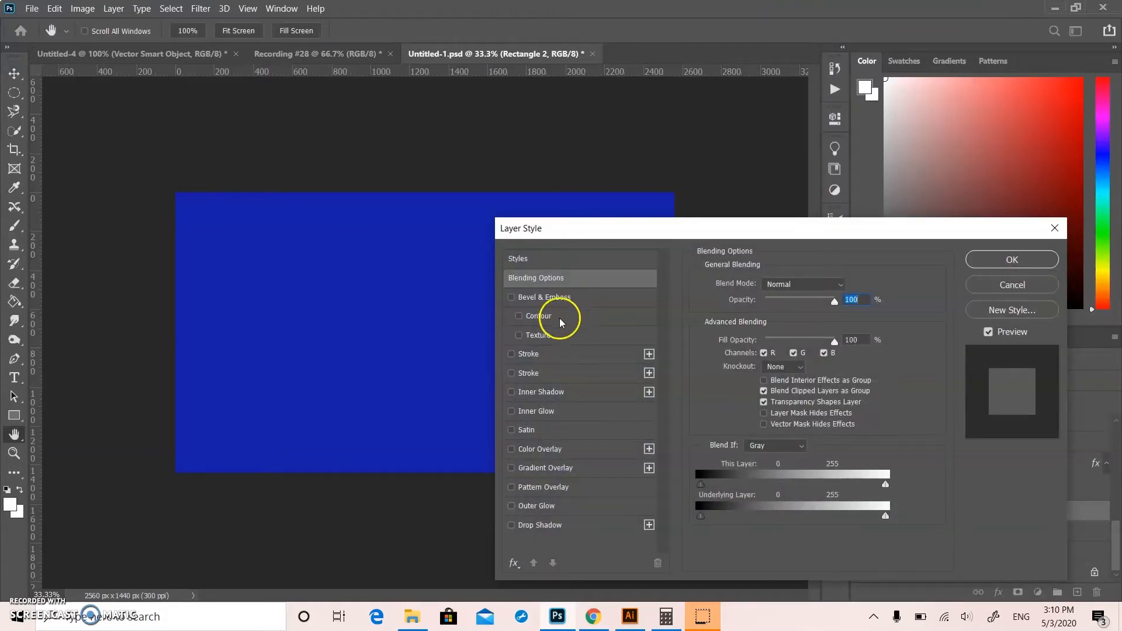
click(512, 525)
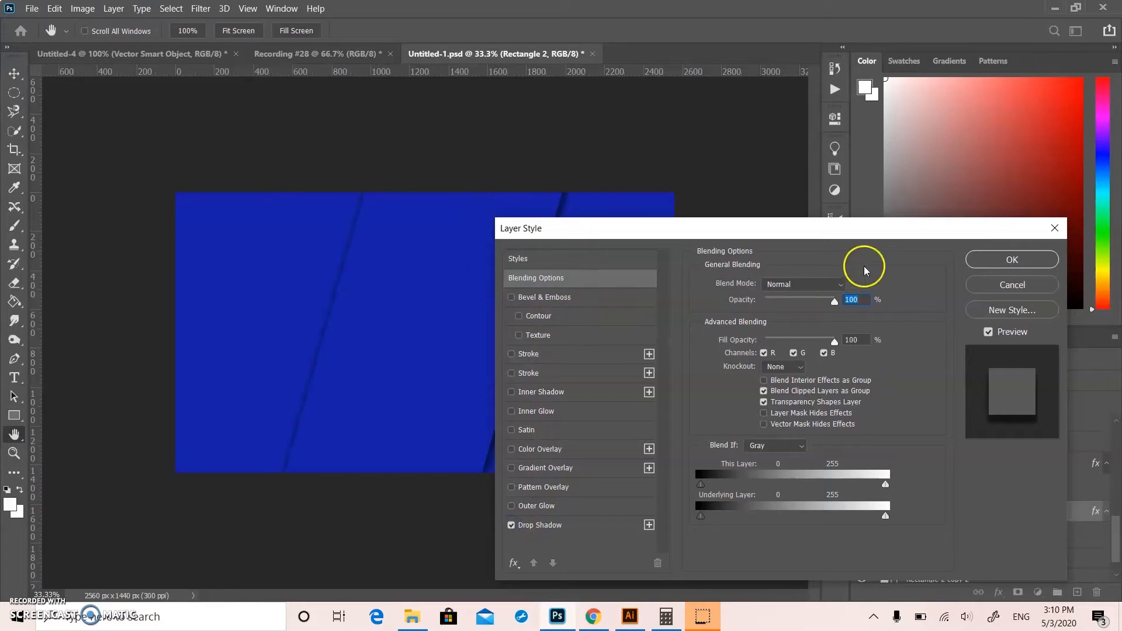
click(603, 530)
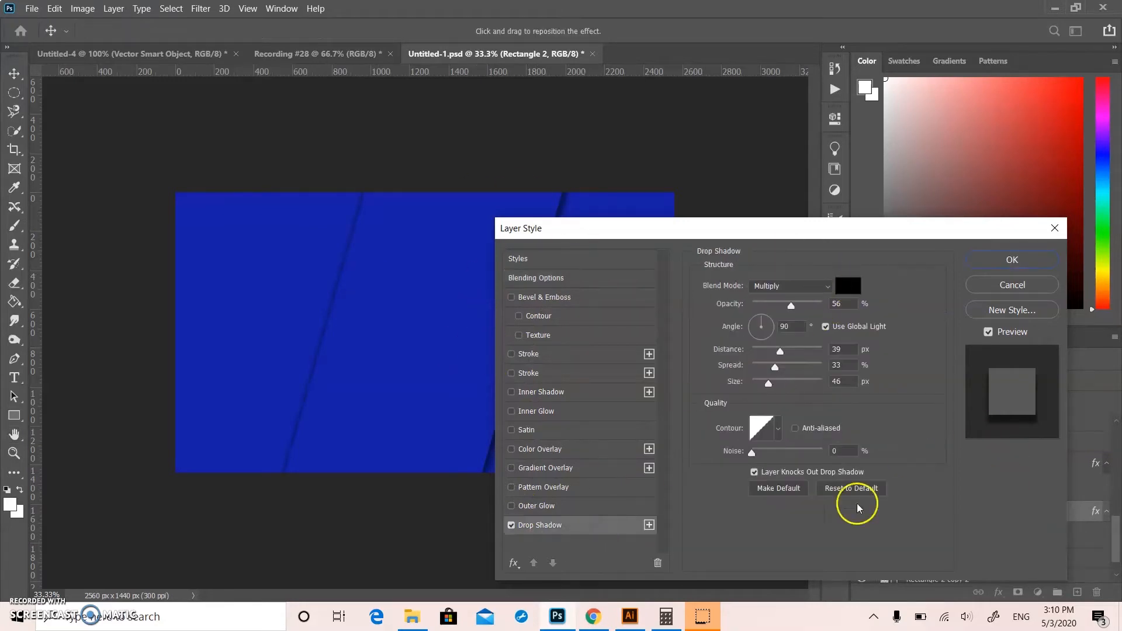
mouse_move(772, 350)
mouse_down()
mouse_move(807, 366)
mouse_move(763, 366)
mouse_move(773, 366)
mouse_up()
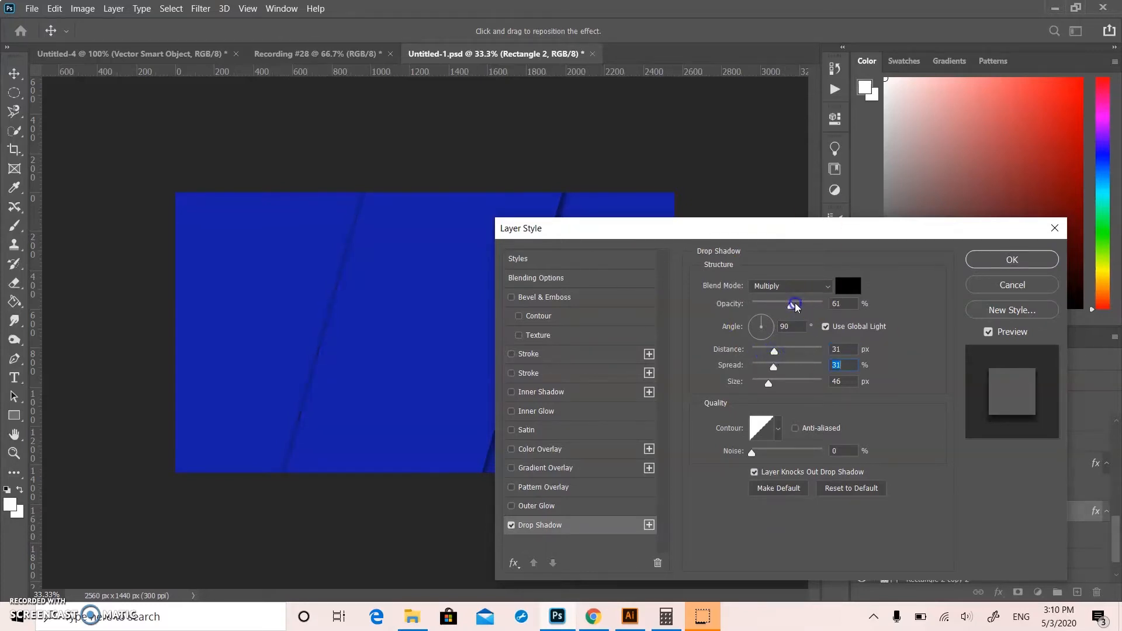
mouse_move(791, 305)
mouse_down()
mouse_move(723, 303)
mouse_move(787, 292)
mouse_move(777, 295)
mouse_up()
click(1007, 259)
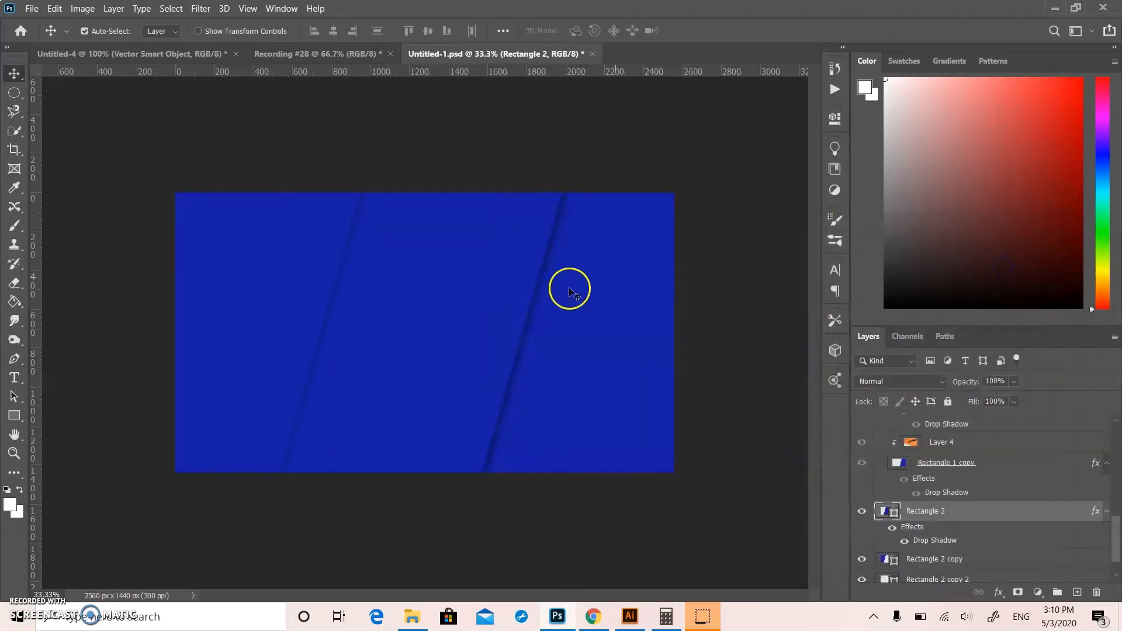
- Copy the drop shadow layer style from Rectangle 2 onto Rectangle 2 copy and Rectangle 2 copy 2
right_click(919, 515)
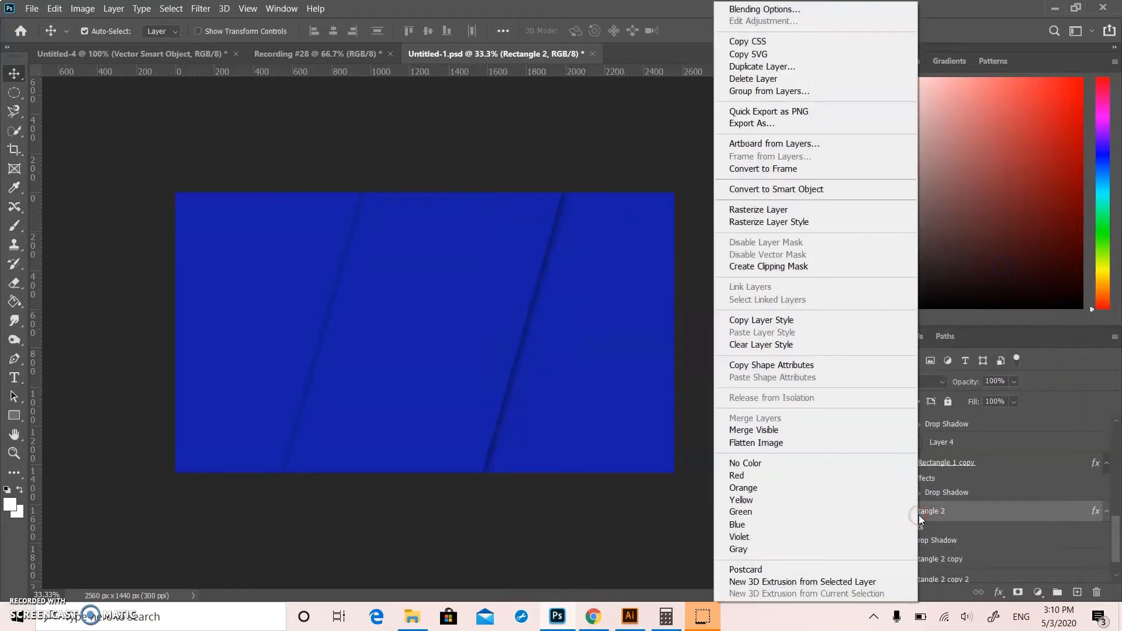
click(777, 320)
click(950, 465)
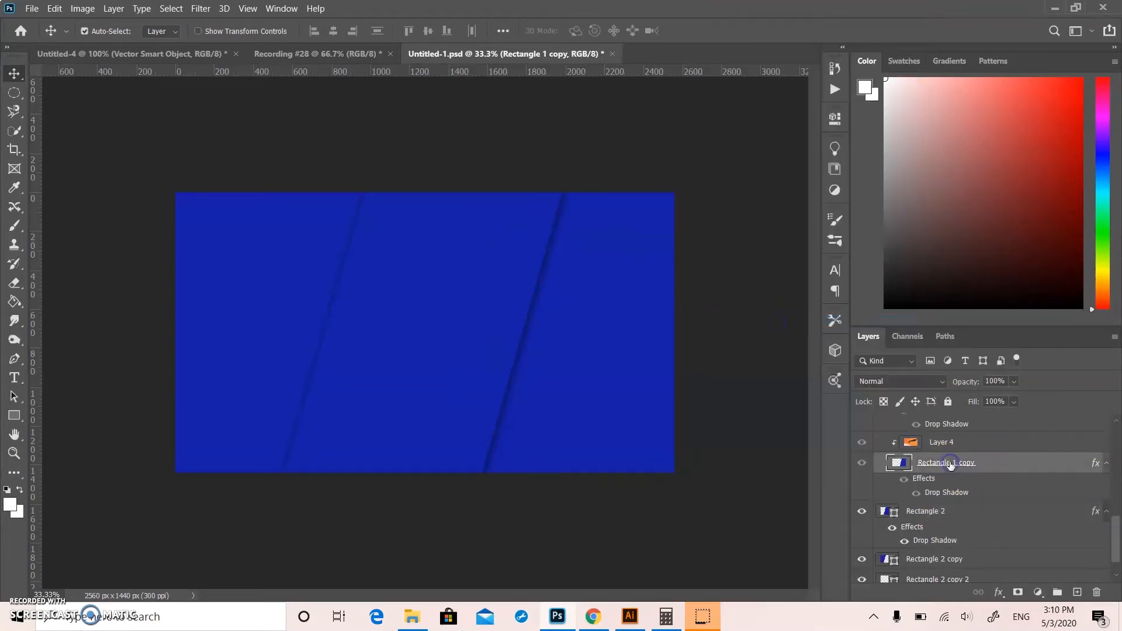
click(936, 563)
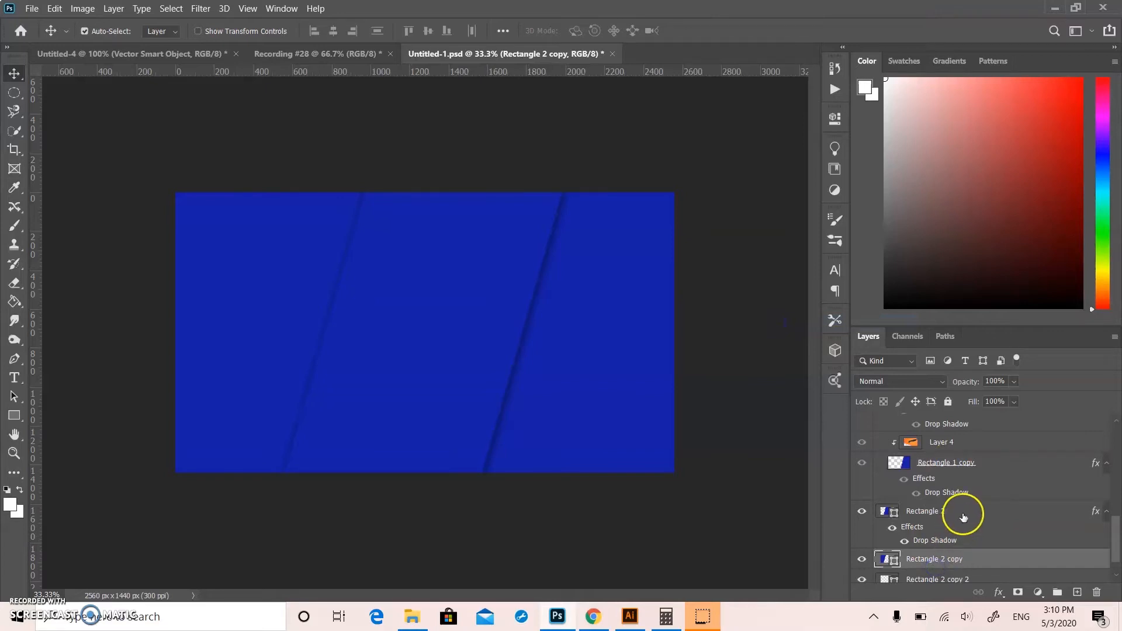
scroll(980, 485, down, 1)
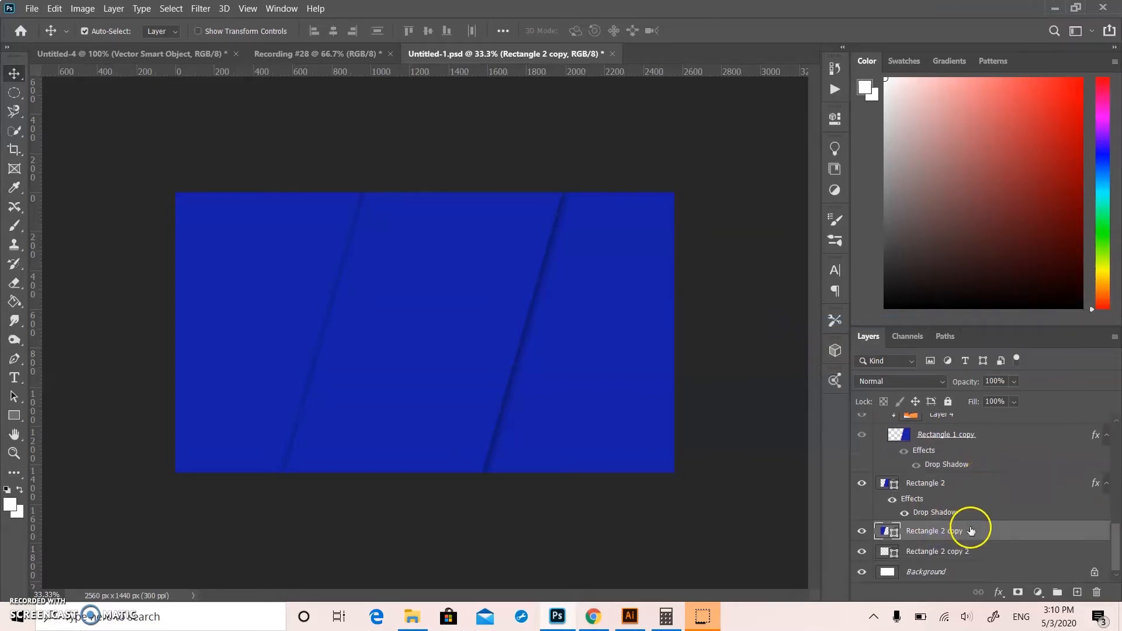
click(961, 551)
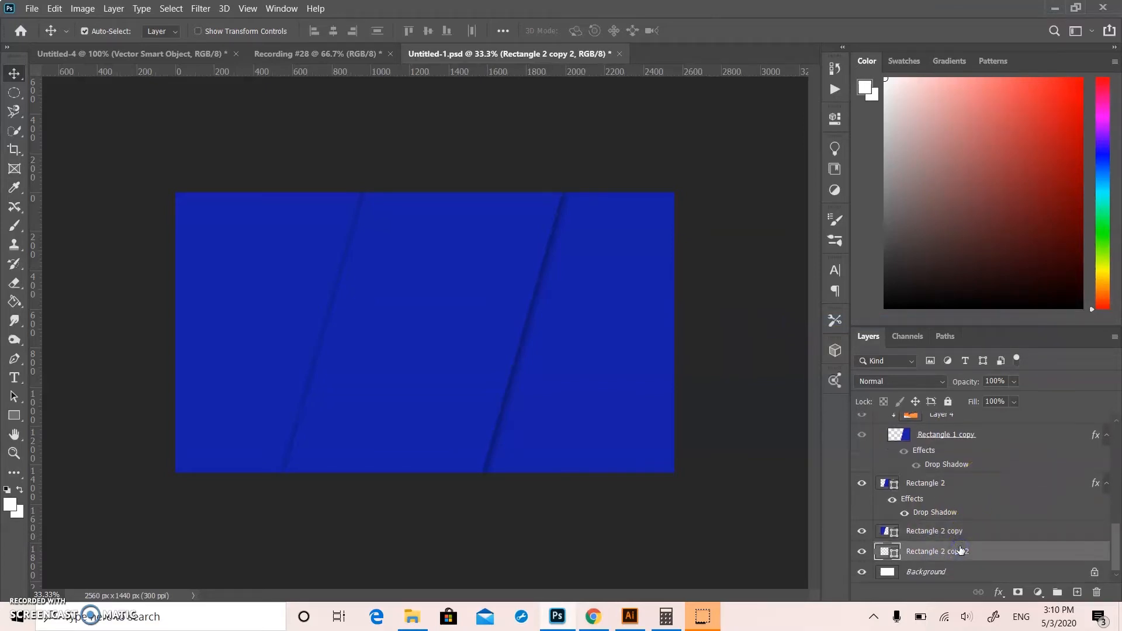
click(964, 532)
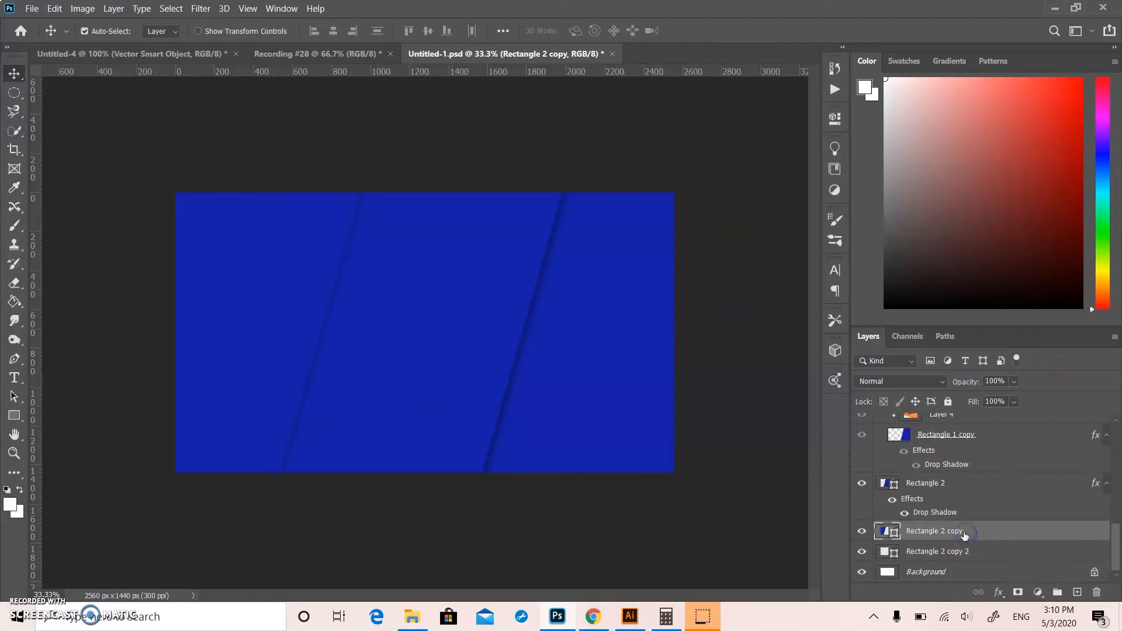
right_click(964, 535)
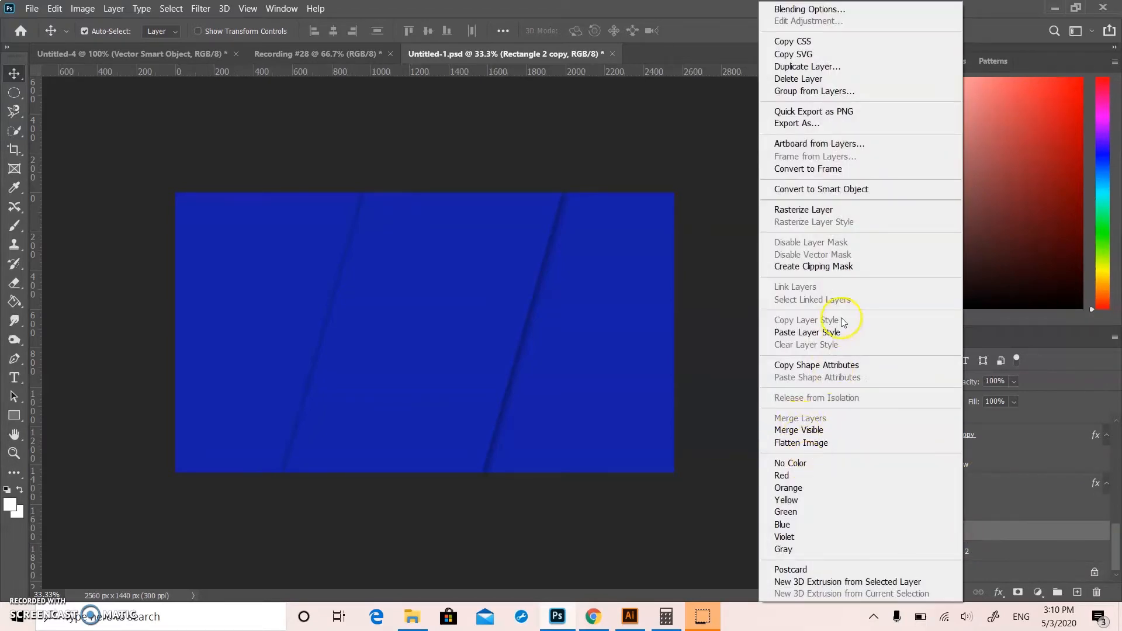
click(813, 332)
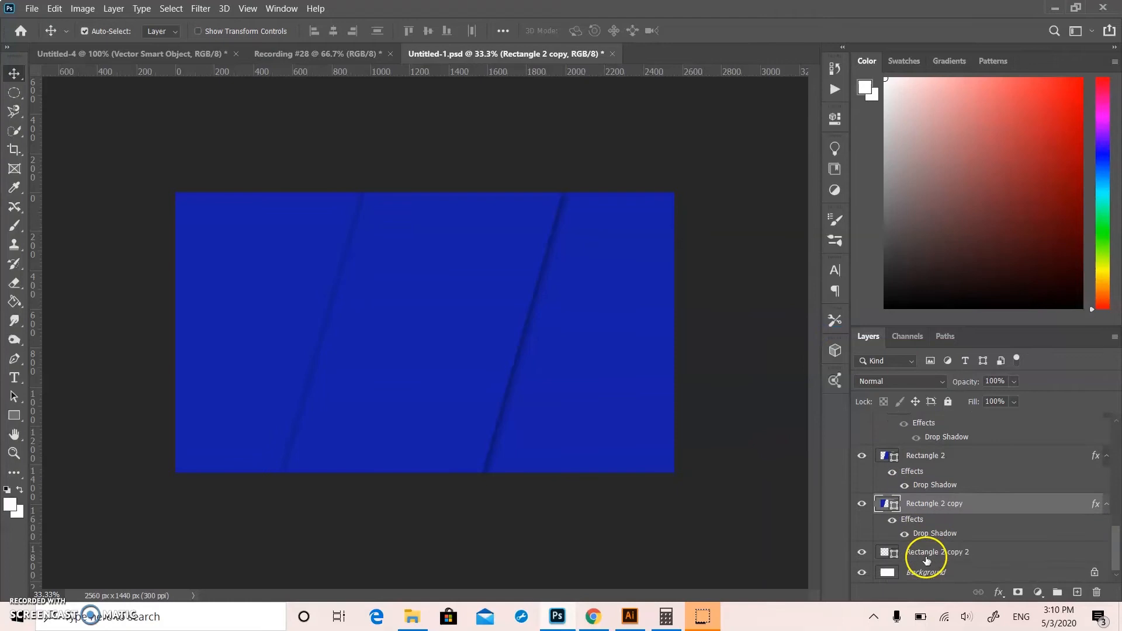
click(926, 558)
right_click(928, 556)
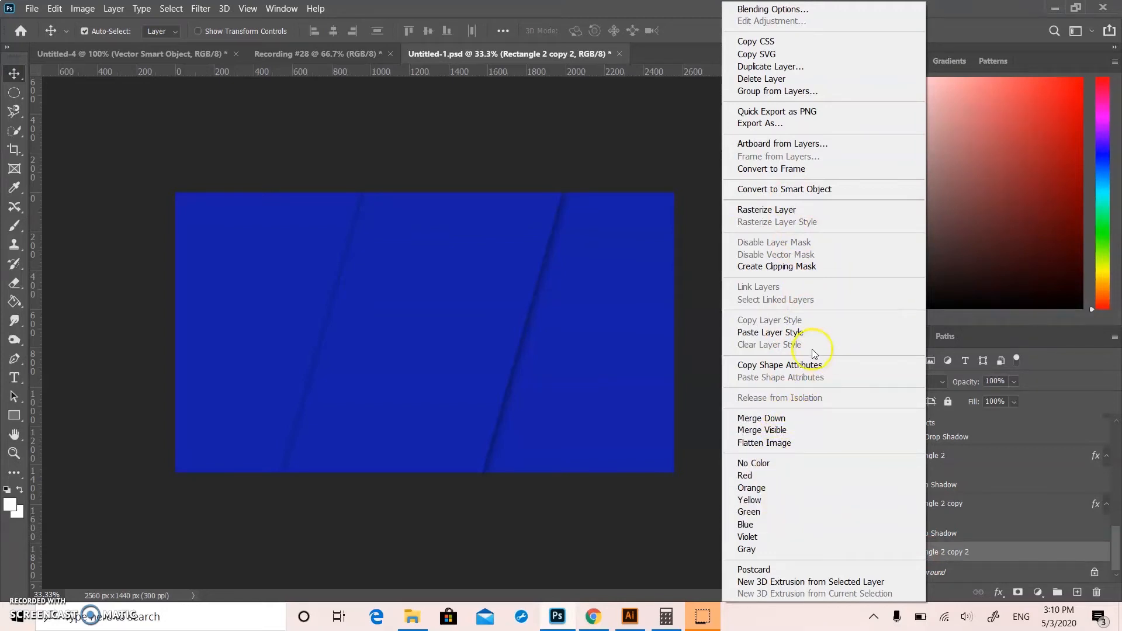
click(784, 332)
- Delete the old Rectangle 1 copy and Rectangle 1 copy 2 layers from the hidden group
scroll(935, 514, up, 3)
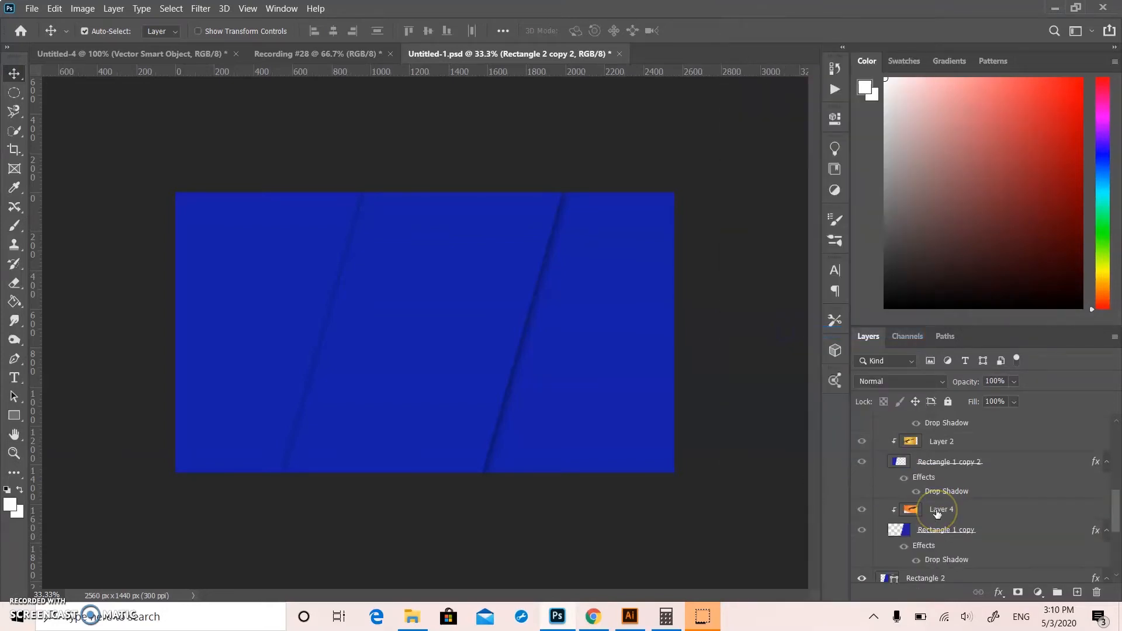
click(874, 494)
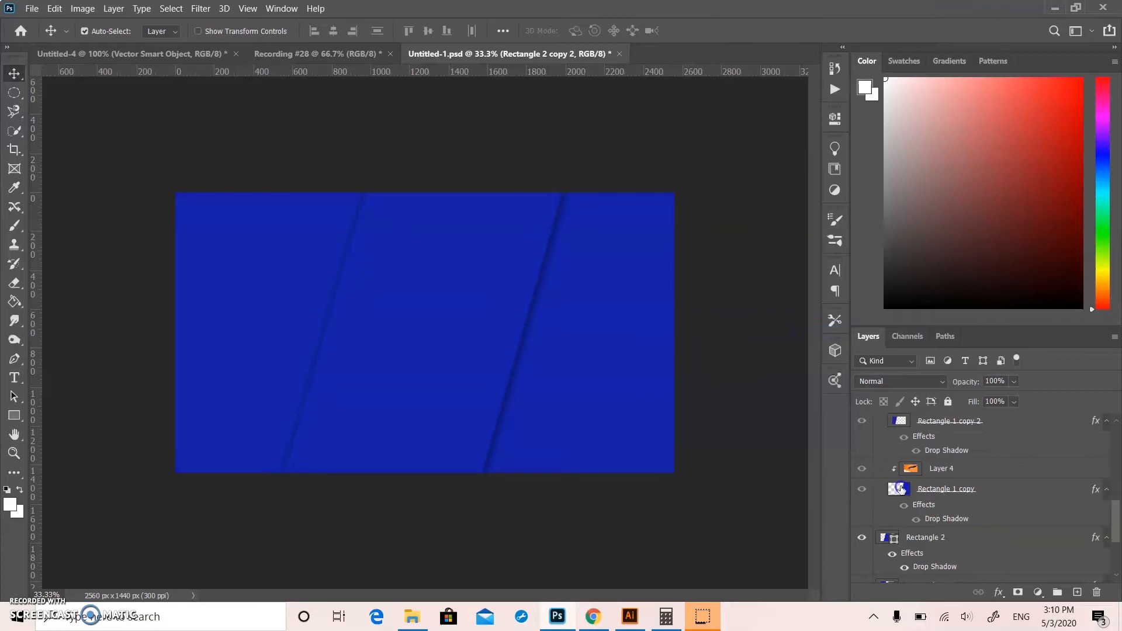
click(901, 489)
click(1107, 592)
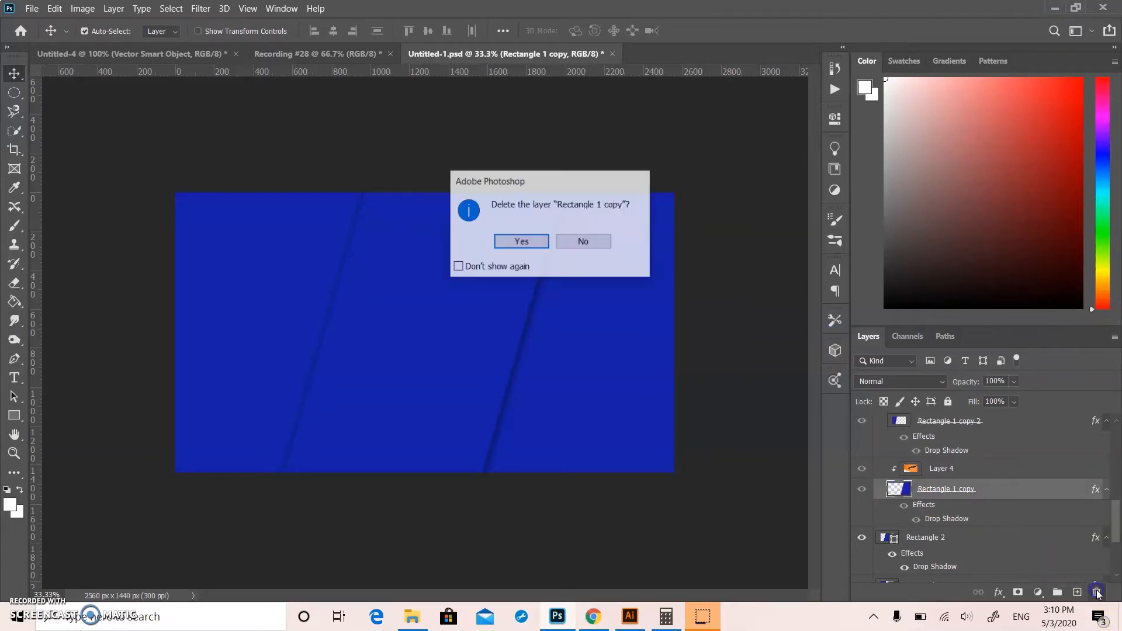
click(517, 240)
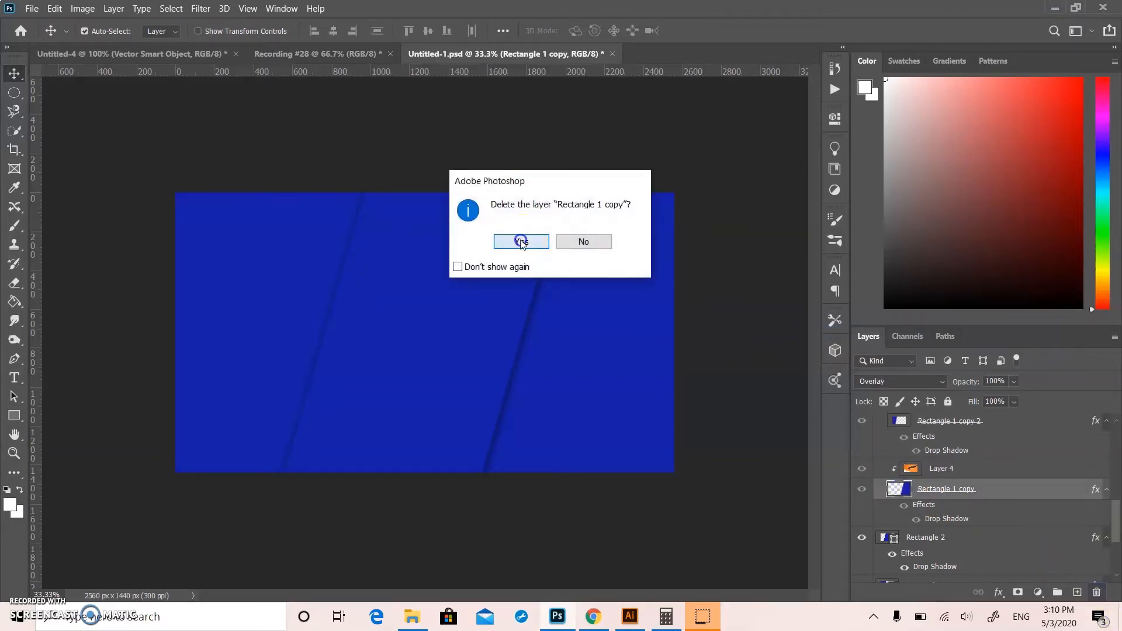
click(977, 428)
click(1095, 591)
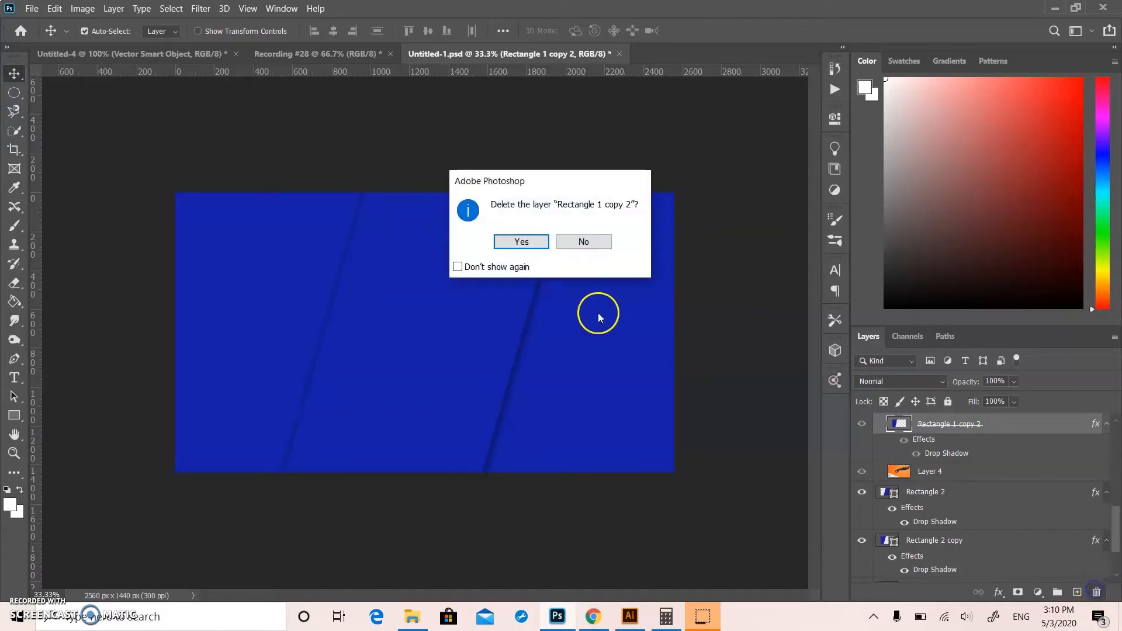
click(521, 241)
- Delete only the Group 1 folder, keeping the layers it contains
scroll(870, 413, up, 3)
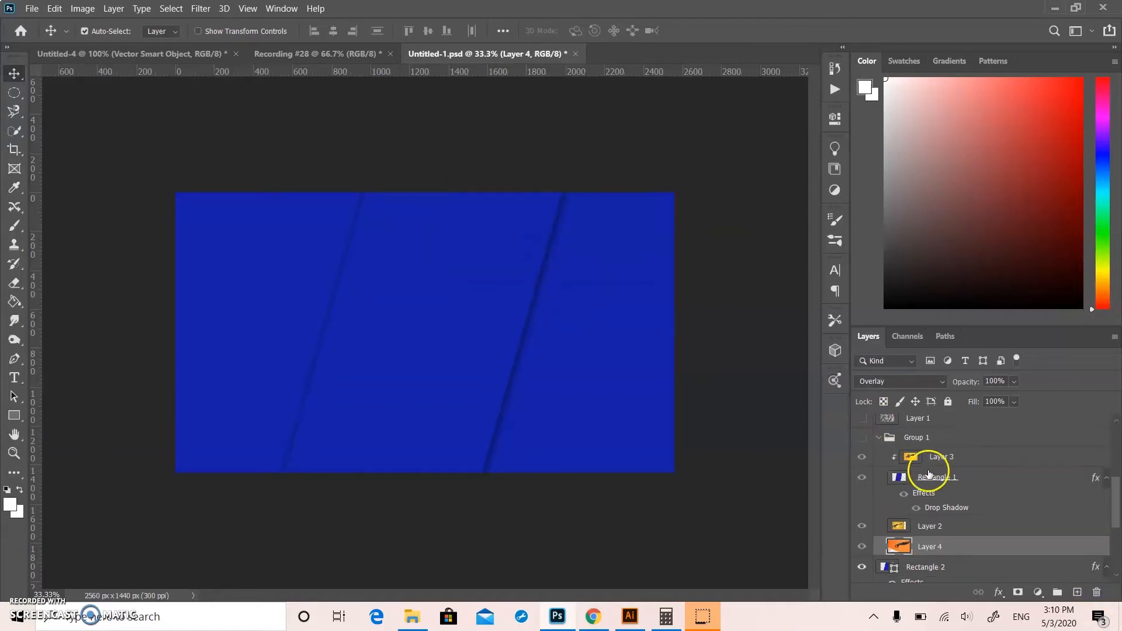
click(948, 484)
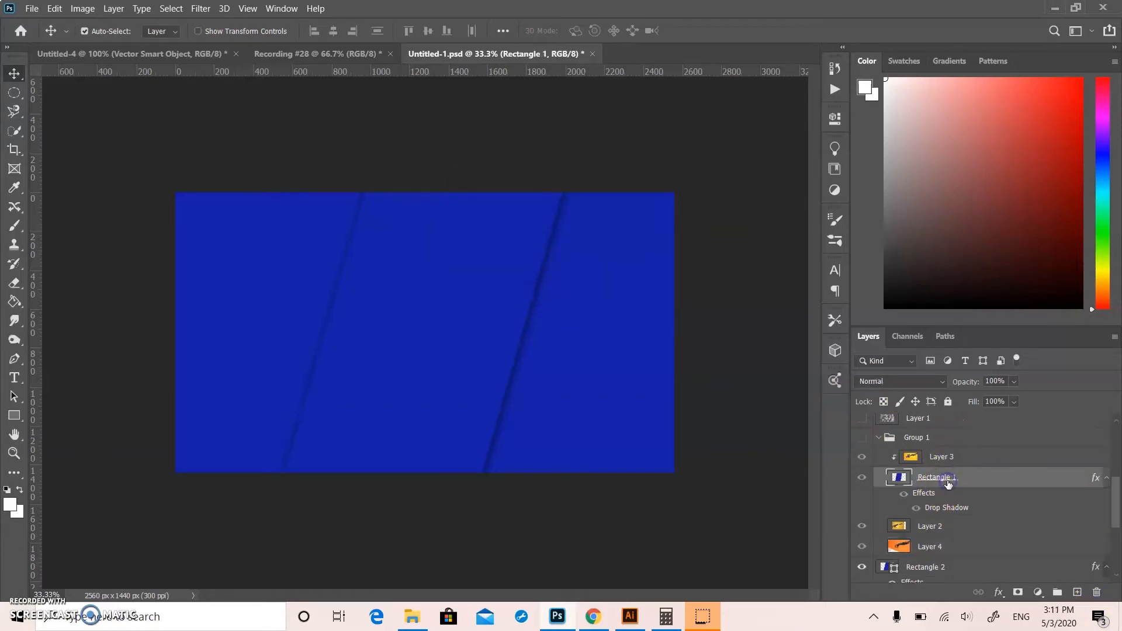
click(937, 442)
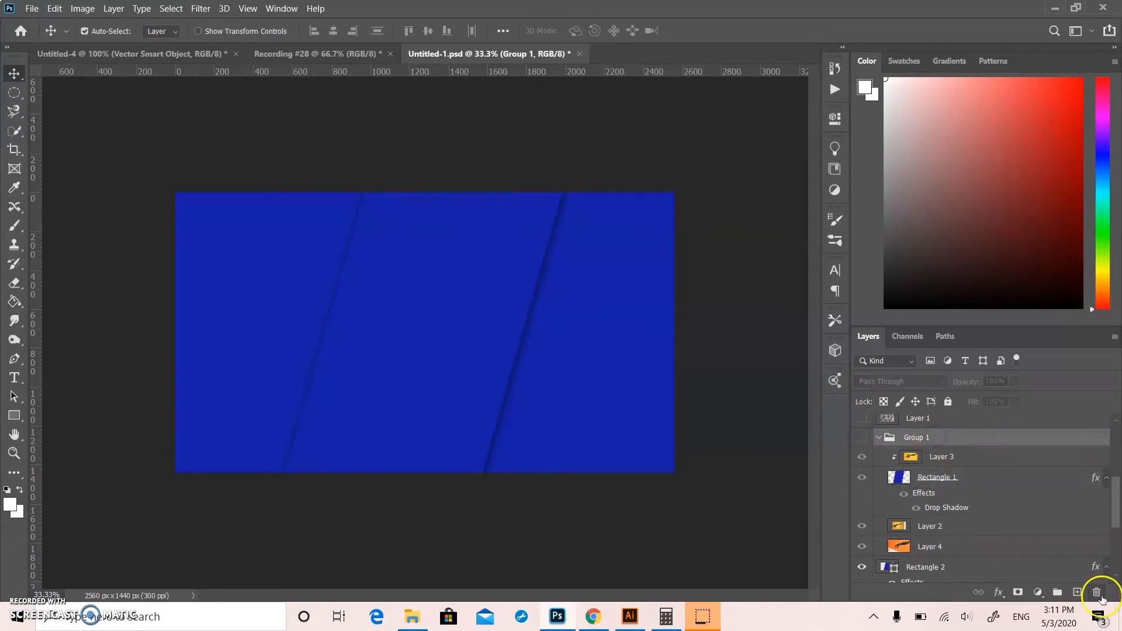
right_click(889, 438)
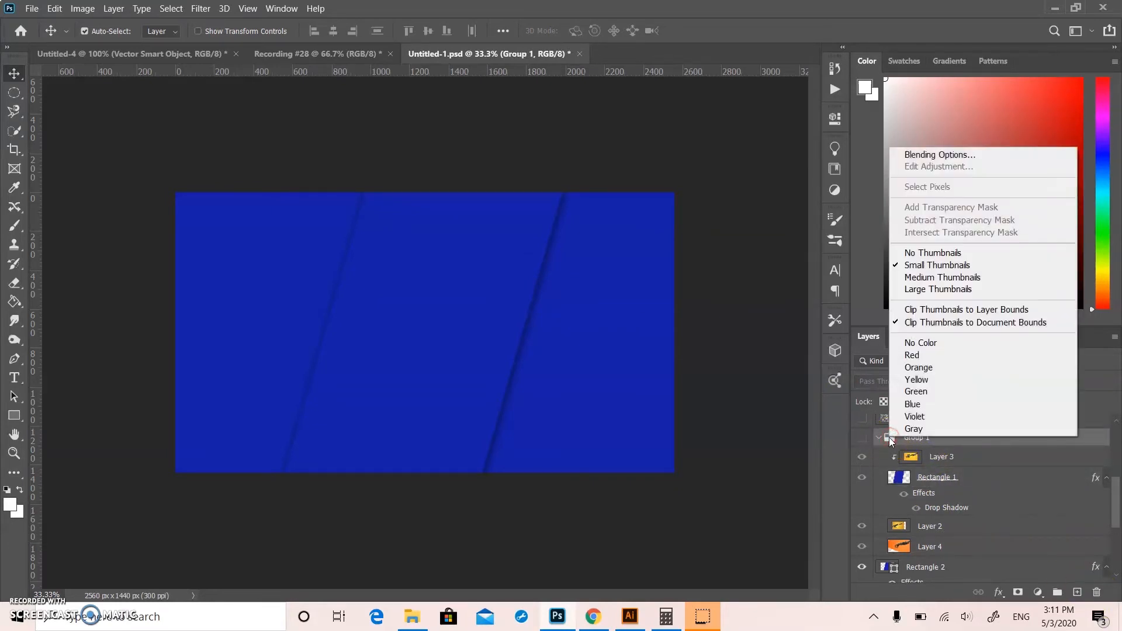
click(751, 510)
click(1102, 592)
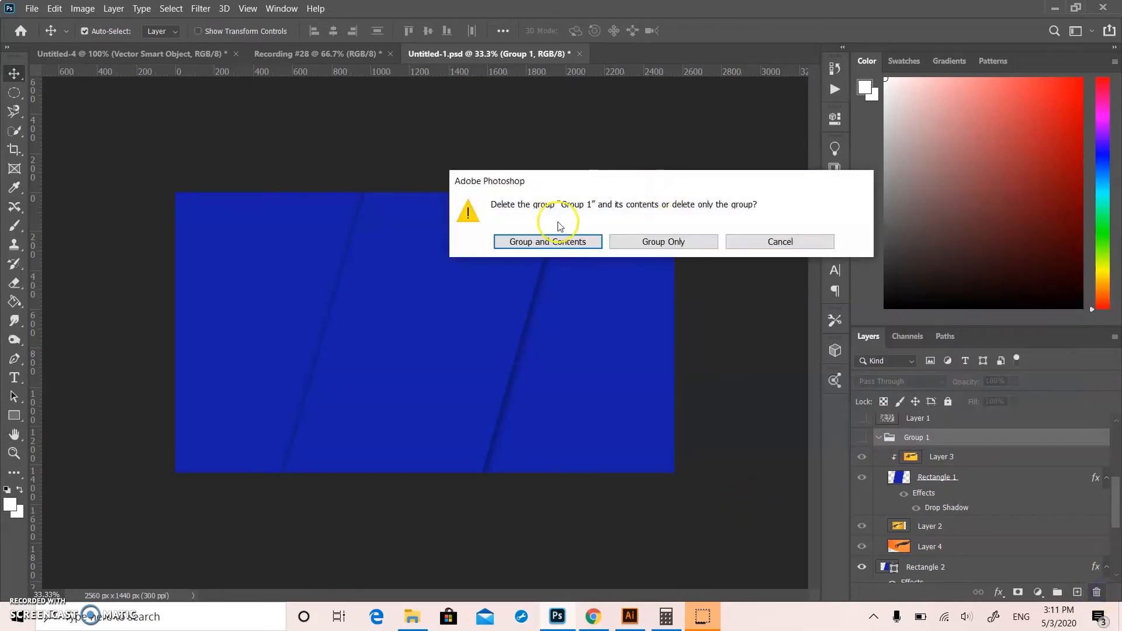
click(638, 244)
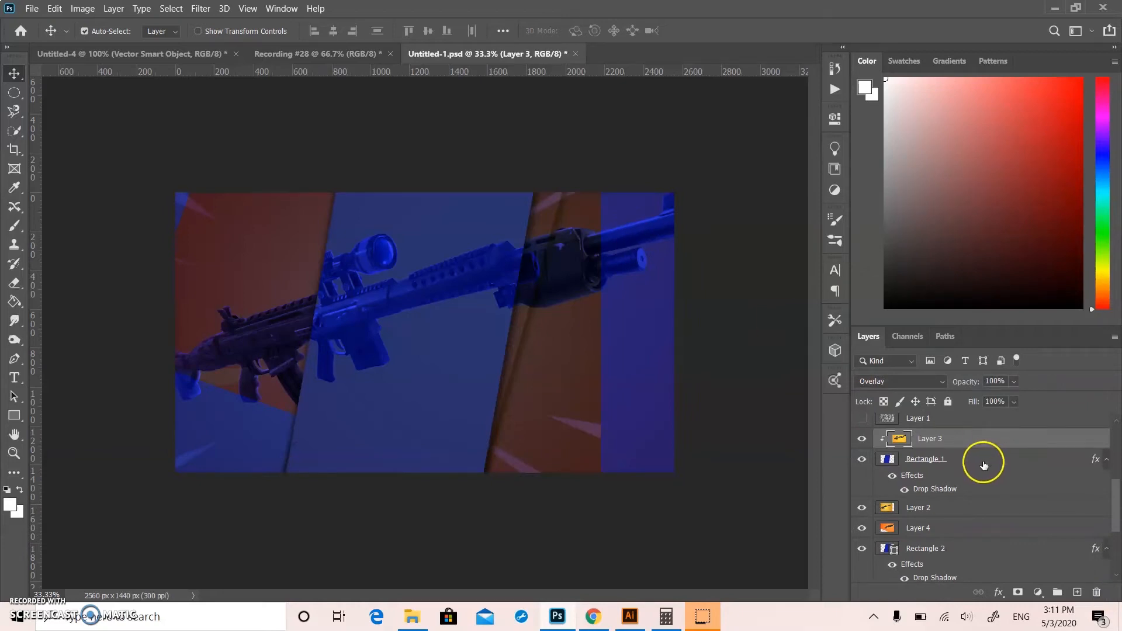
- Delete the old Rectangle 1 layer and hide the gun image layers Layer 3, Layer 2 and Layer 4
click(862, 439)
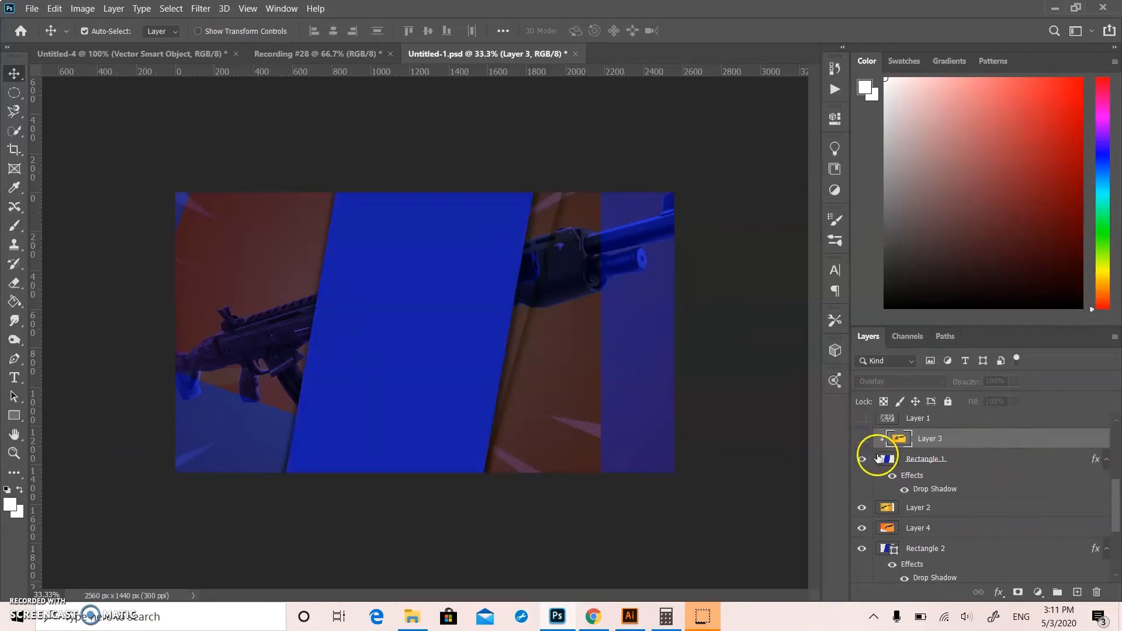
click(875, 459)
right_click(948, 475)
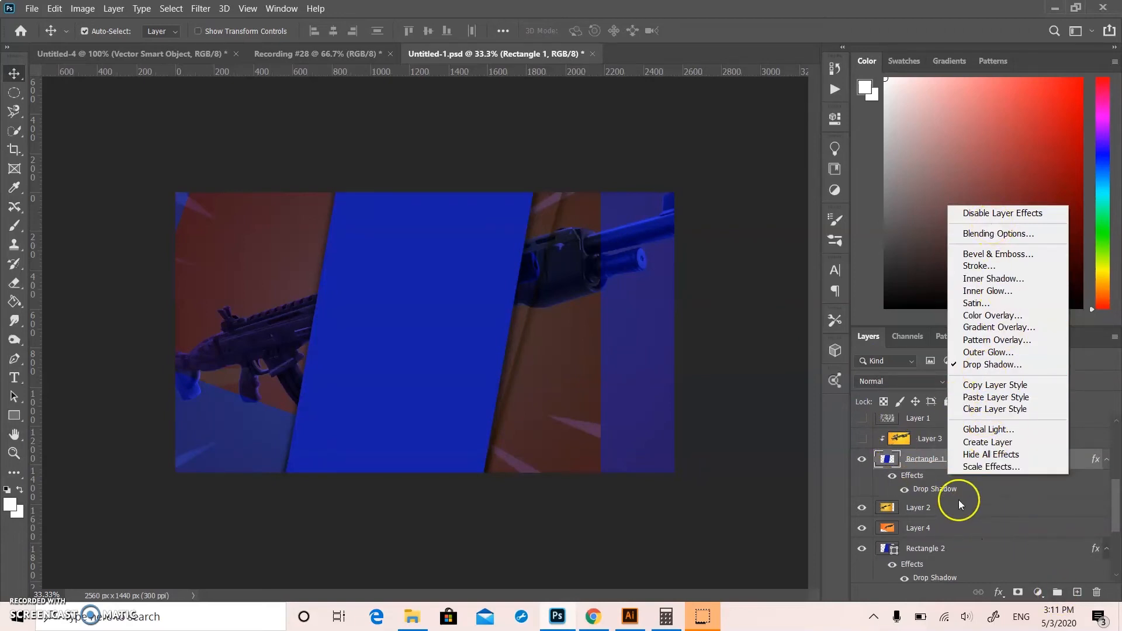
click(1093, 590)
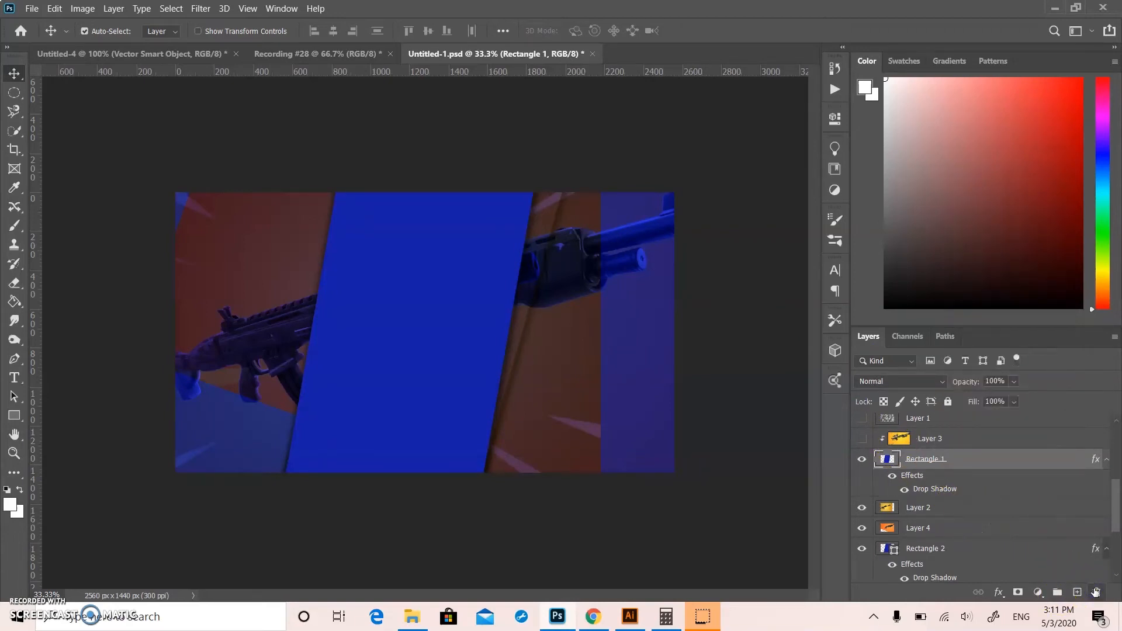
click(515, 246)
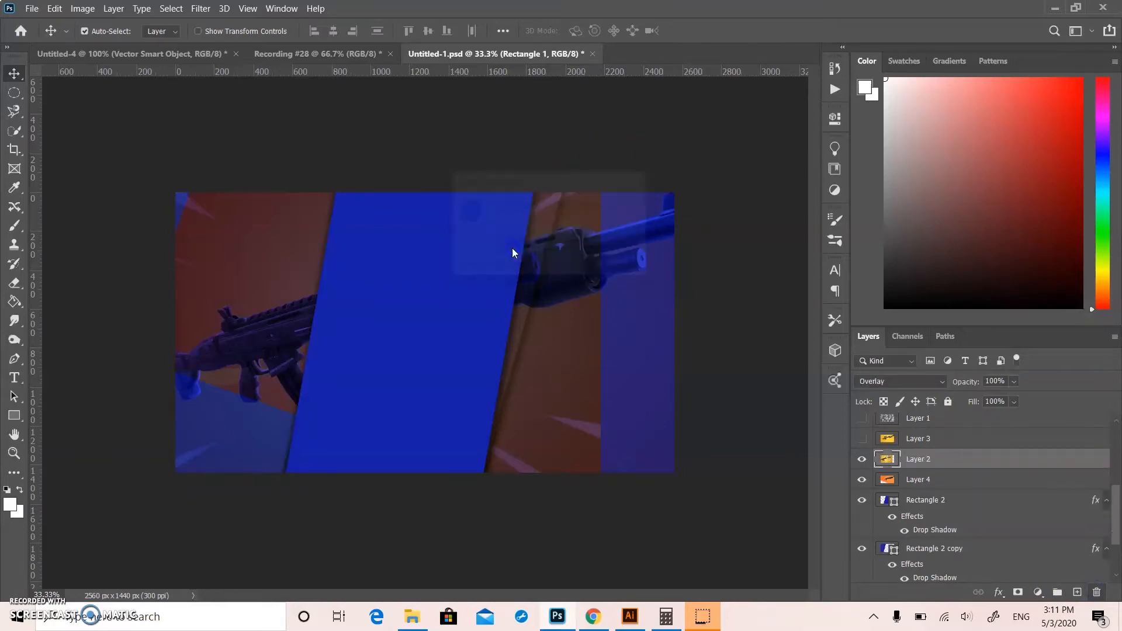
click(862, 458)
click(864, 479)
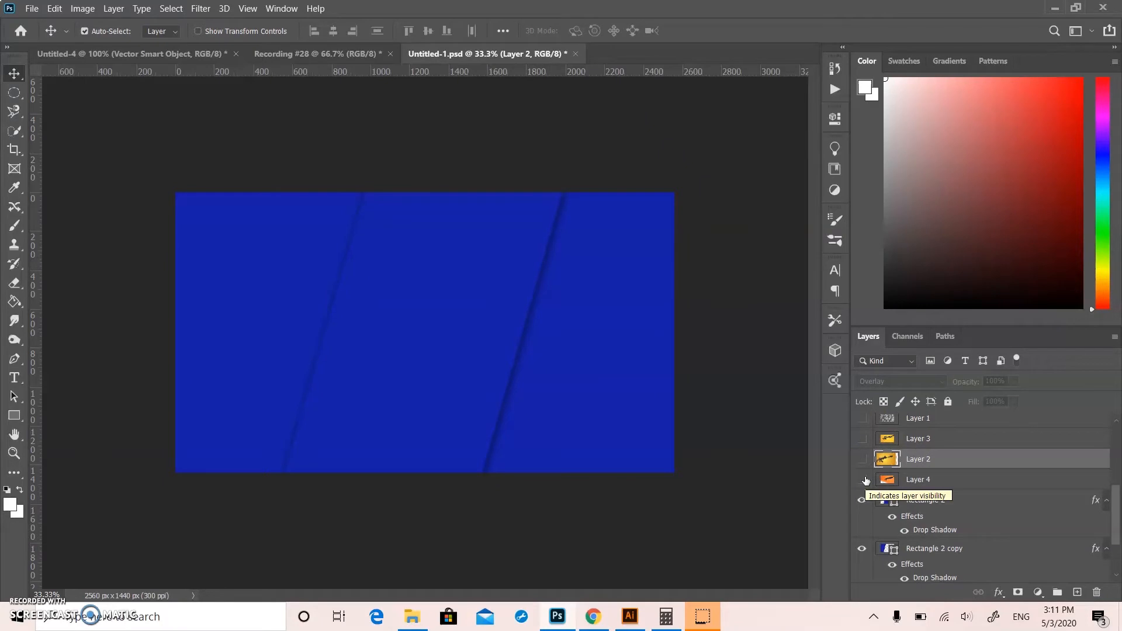
- Show the shotgun image on Layer 4 and set its blend mode to Normal
scroll(911, 481, down, 2)
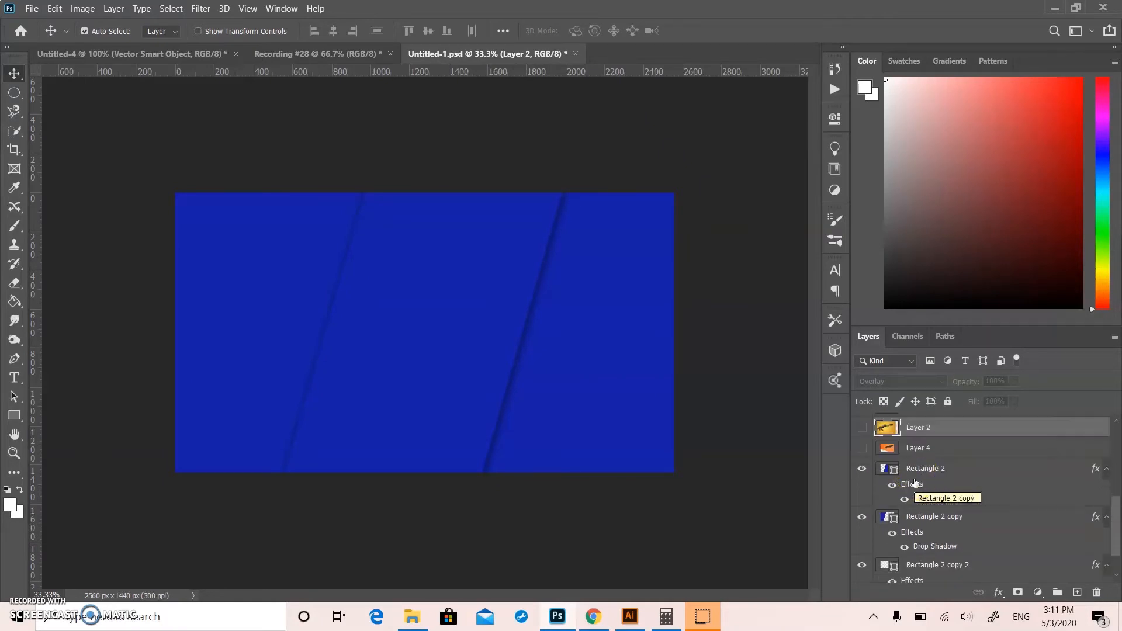
scroll(915, 482, down, 2)
scroll(928, 489, up, 4)
scroll(941, 494, down, 1)
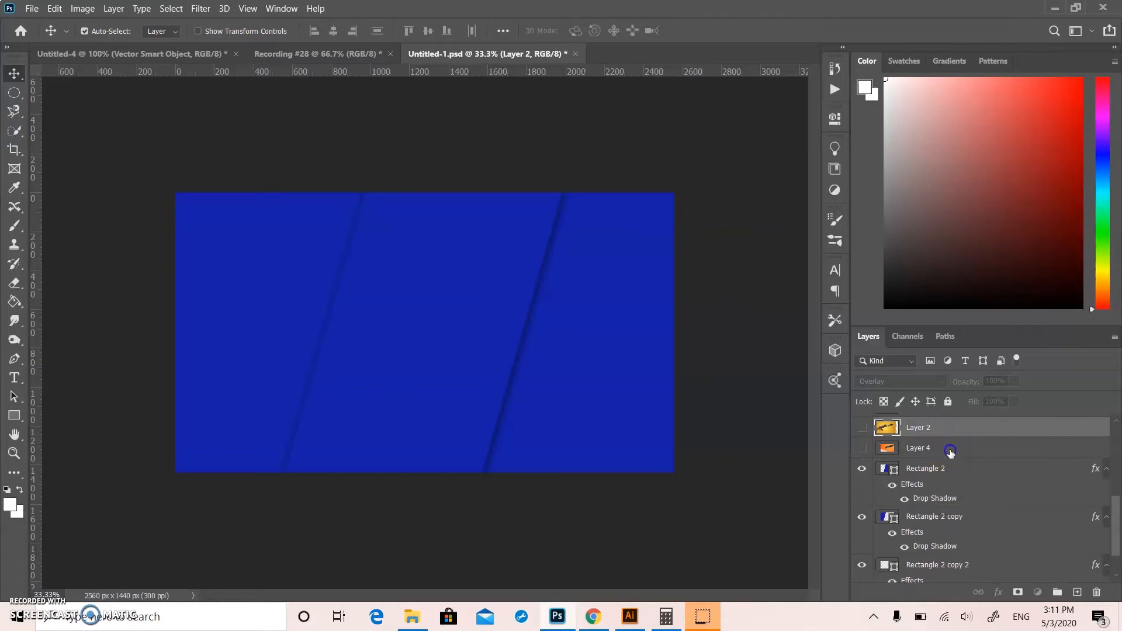
click(948, 449)
click(861, 448)
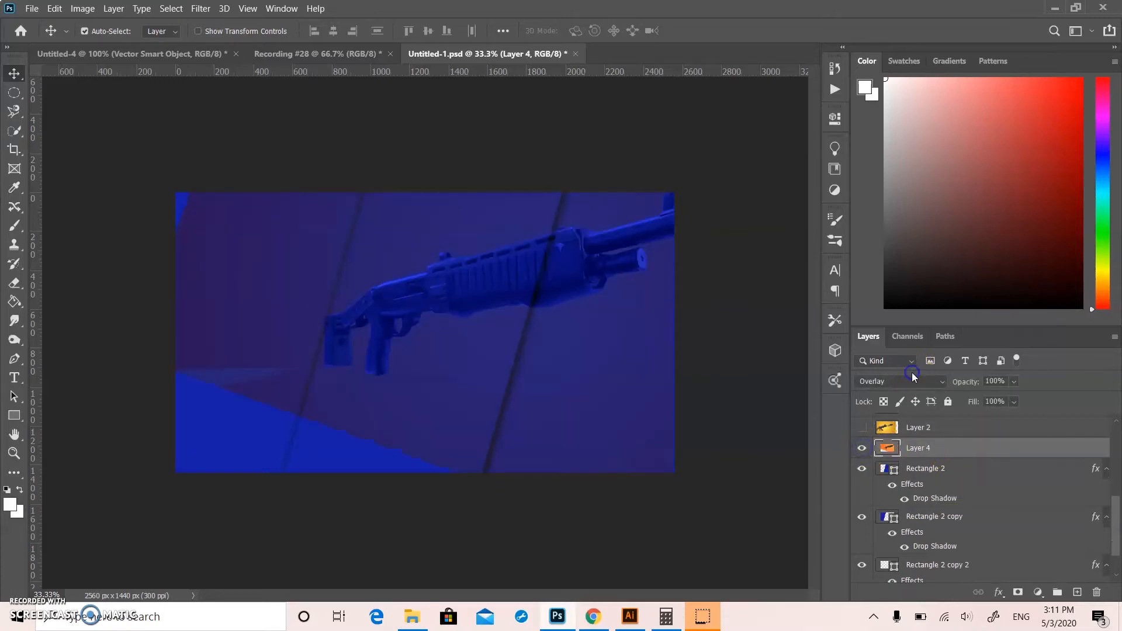
click(914, 379)
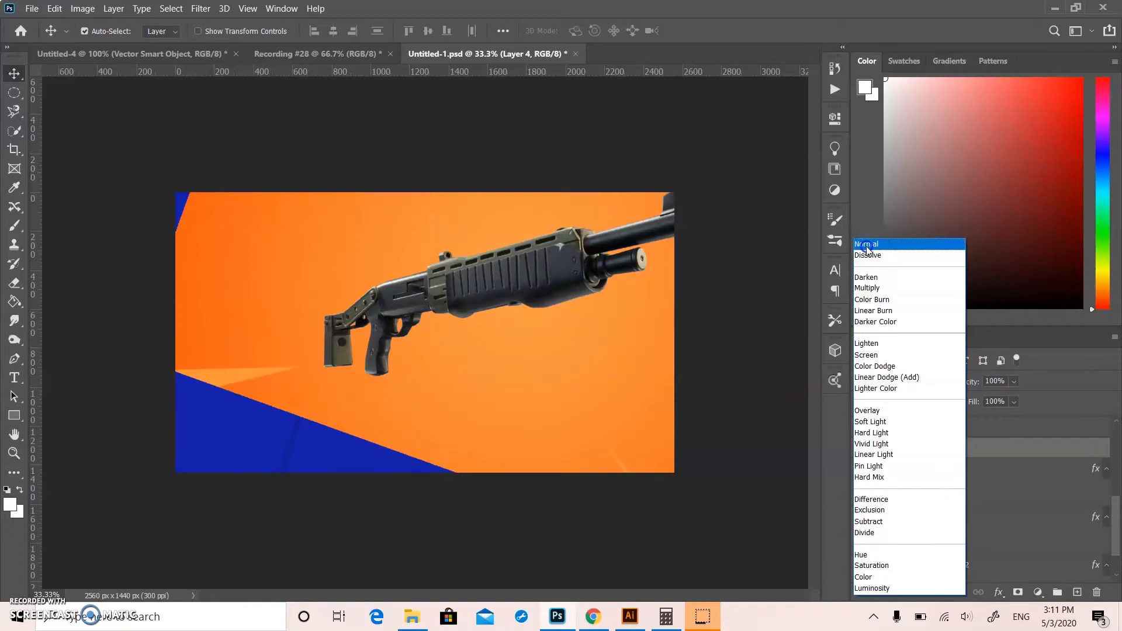
click(868, 248)
- Show the silenced rifle image on Layer 2 and set its blend mode to Normal
click(930, 427)
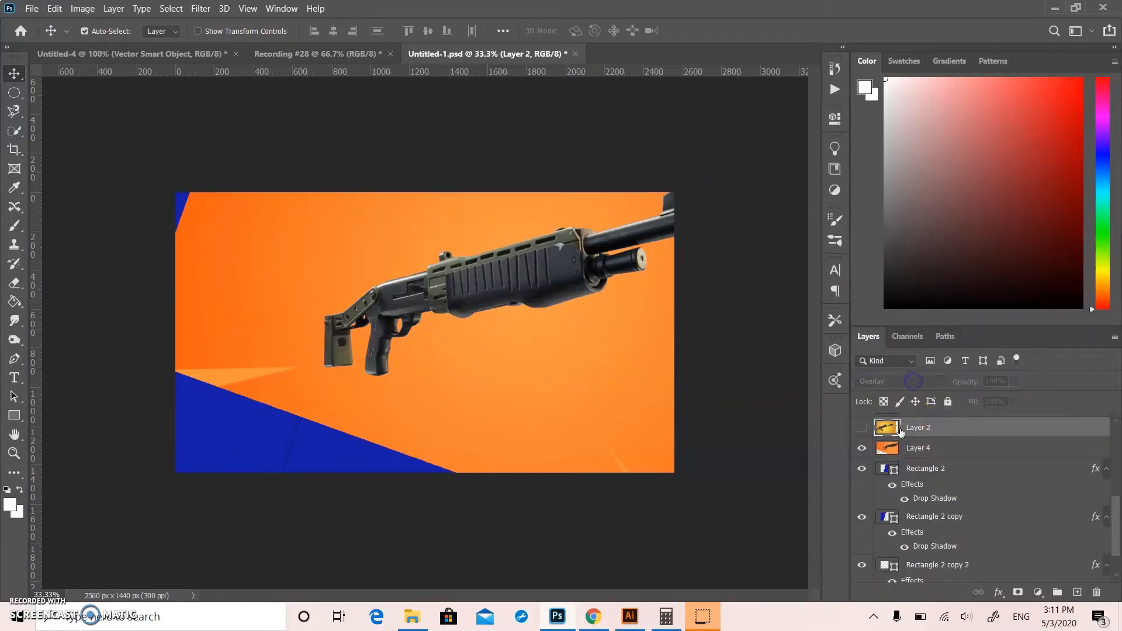
click(861, 427)
click(902, 383)
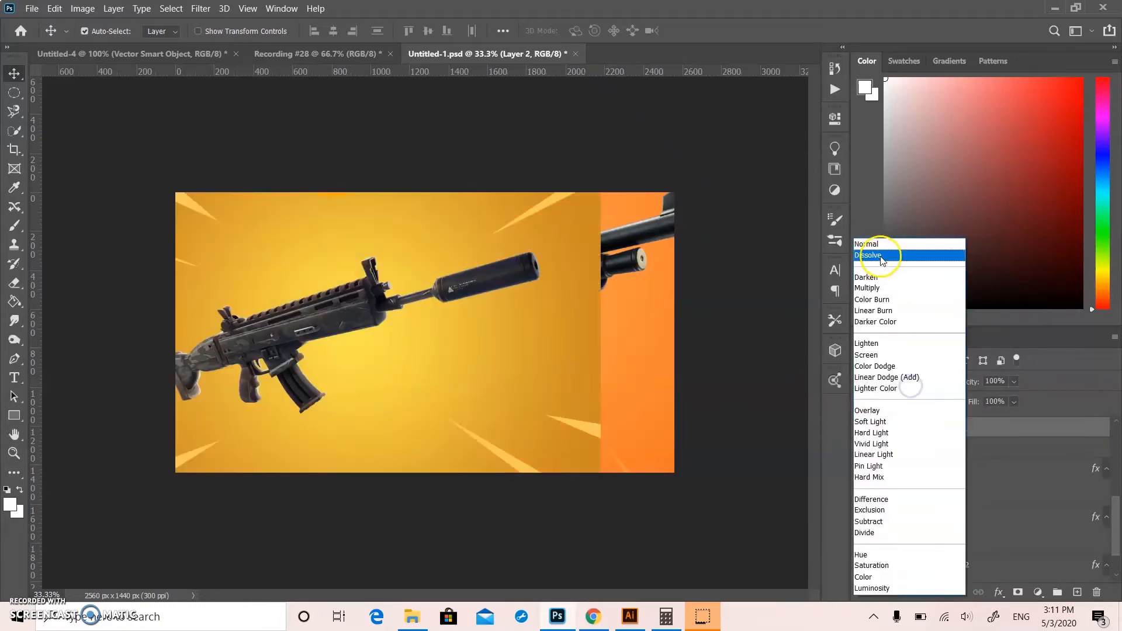
click(870, 244)
- Set the blend mode of the sniper rifle image on Layer 3 to Normal, leaving that layer hidden
scroll(942, 451, up, 1)
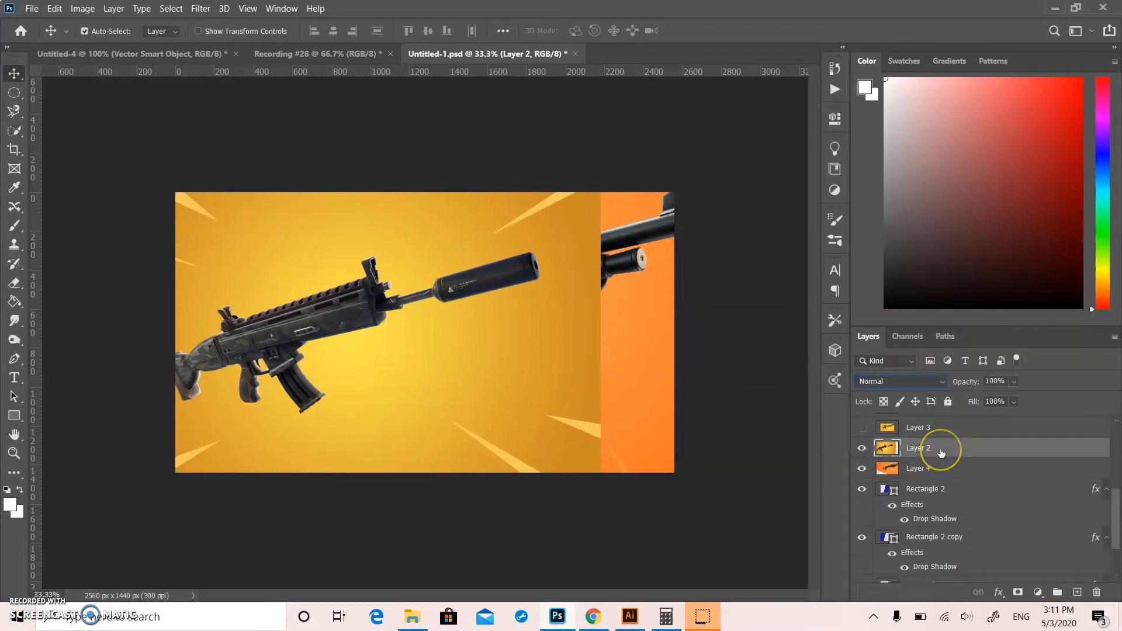
scroll(941, 453, up, 2)
click(929, 469)
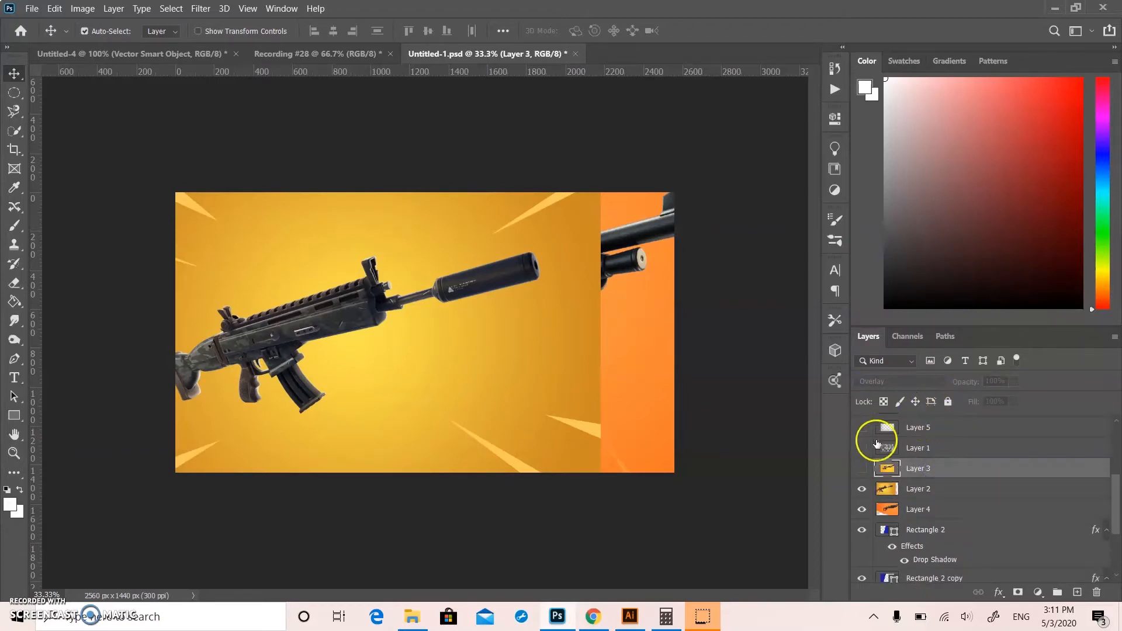
click(862, 468)
click(924, 381)
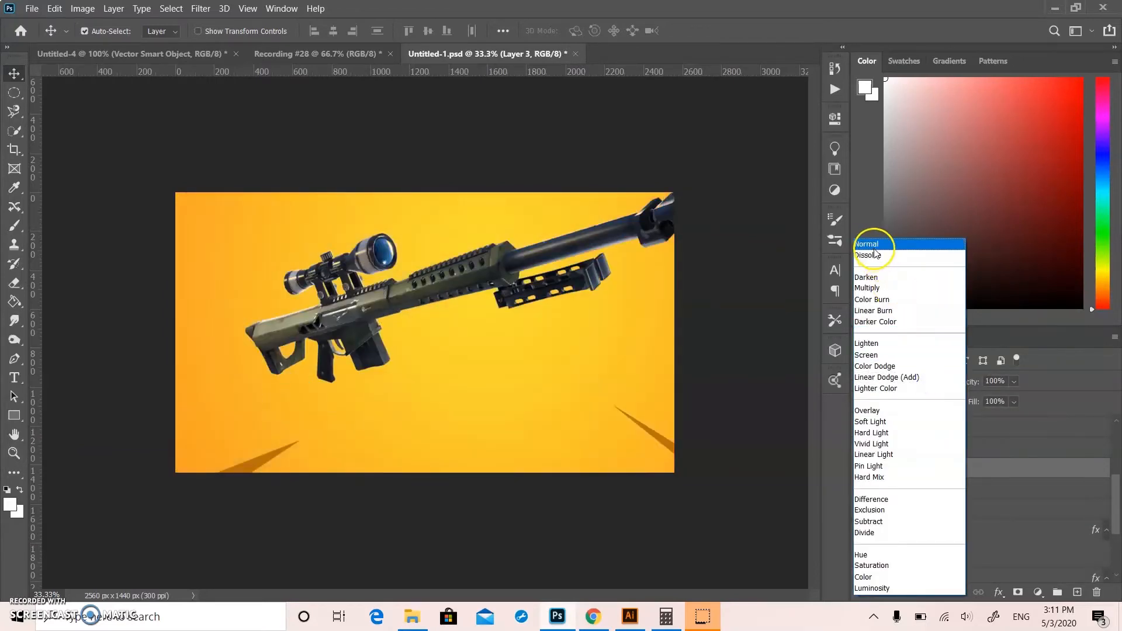
click(875, 246)
click(862, 468)
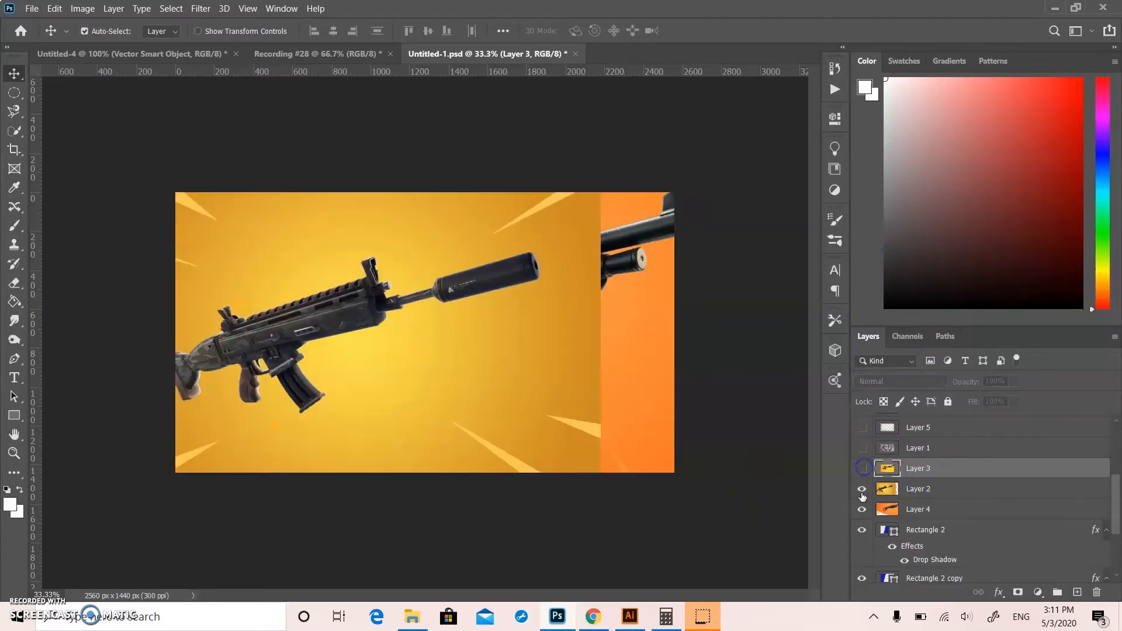
- Hide the gun image layers Layer 2 and Layer 4 so only the blue panels show
click(863, 489)
click(862, 510)
scroll(924, 506, down, 3)
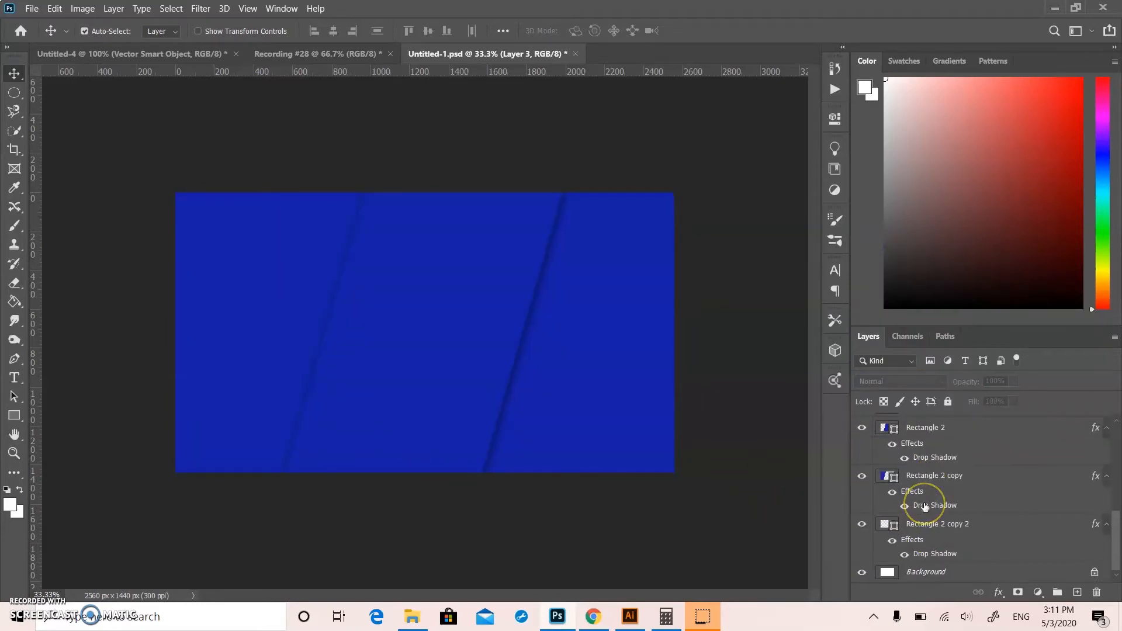
scroll(938, 503, up, 1)
scroll(938, 502, down, 1)
scroll(942, 500, up, 3)
scroll(942, 500, down, 3)
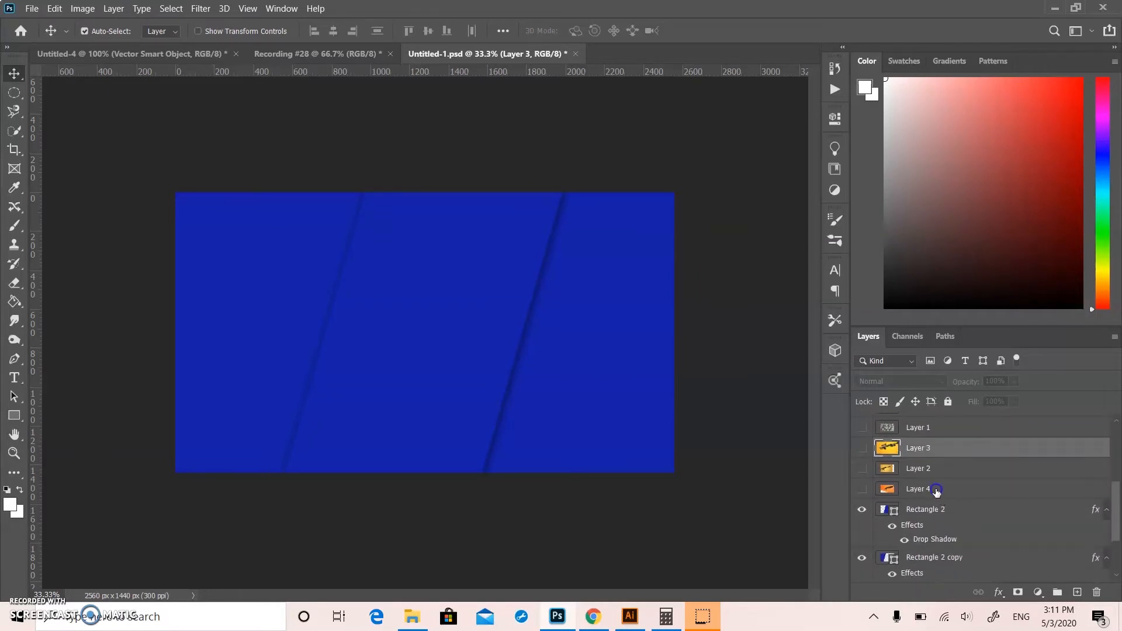
- Reorder the gun images, placing Layer 4 directly above Rectangle 2 copy 2 and Layer 2 directly above Rectangle 2 copy
click(937, 491)
scroll(941, 498, down, 4)
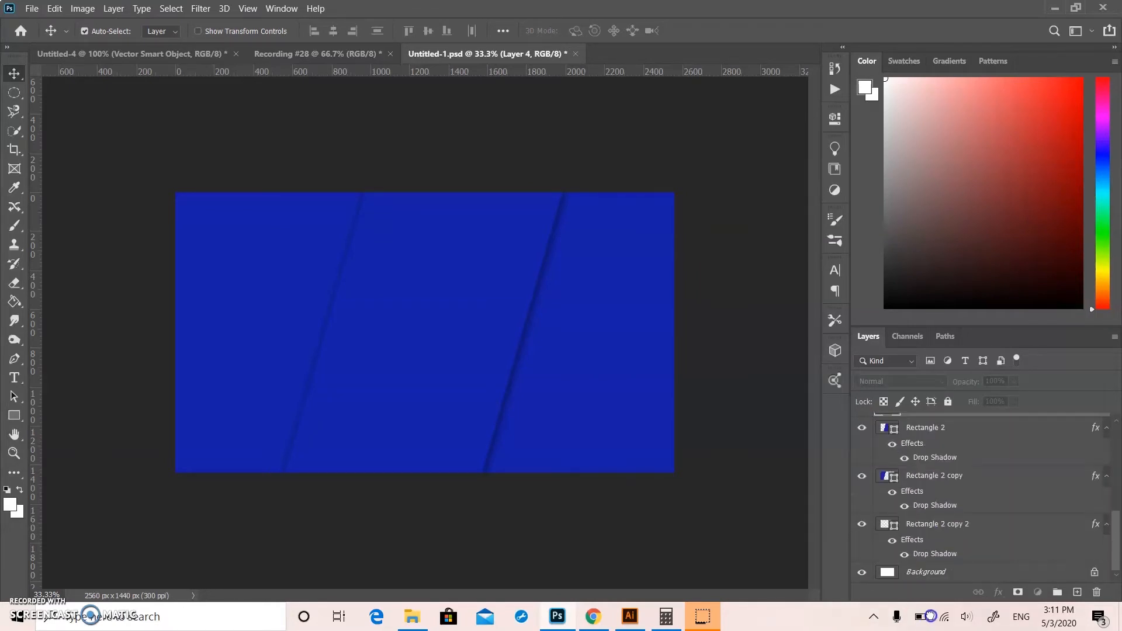
drag(944, 518, 945, 519)
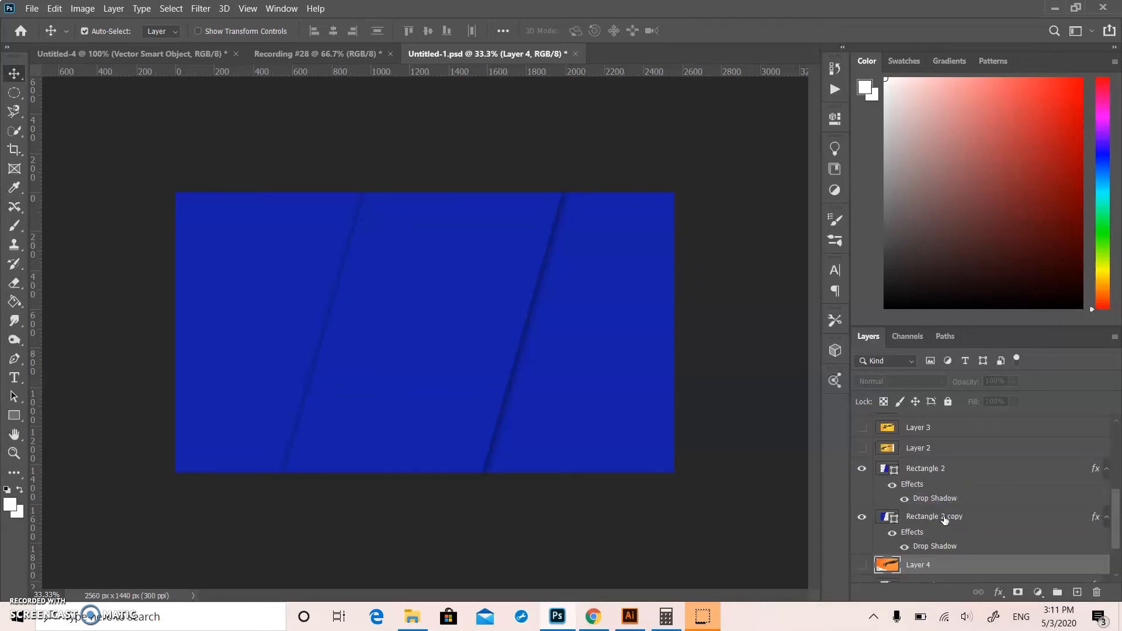
drag(932, 464, 923, 507)
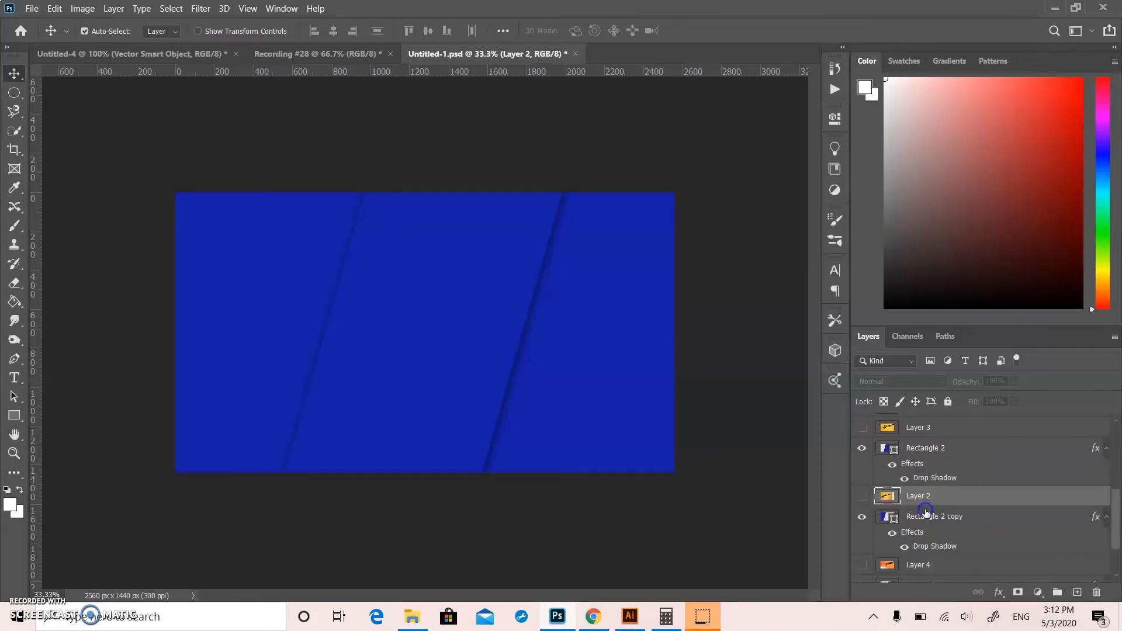
click(930, 430)
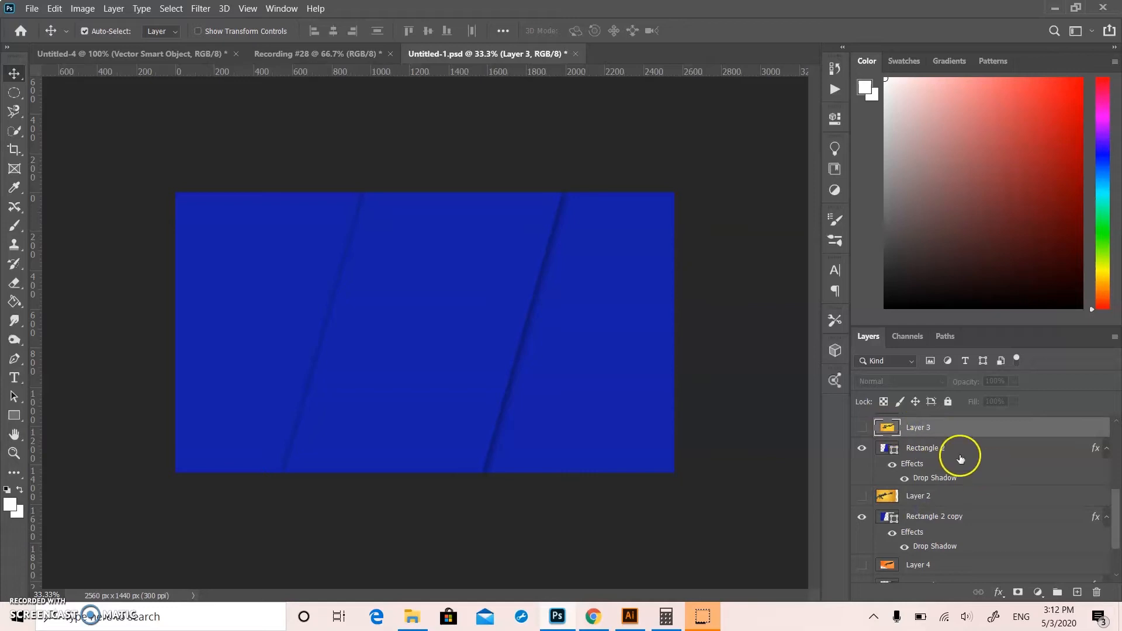
- Show the shotgun image on Layer 4 and clip it to the Rectangle 2 copy 2 panel
click(910, 565)
scroll(910, 565, down, 1)
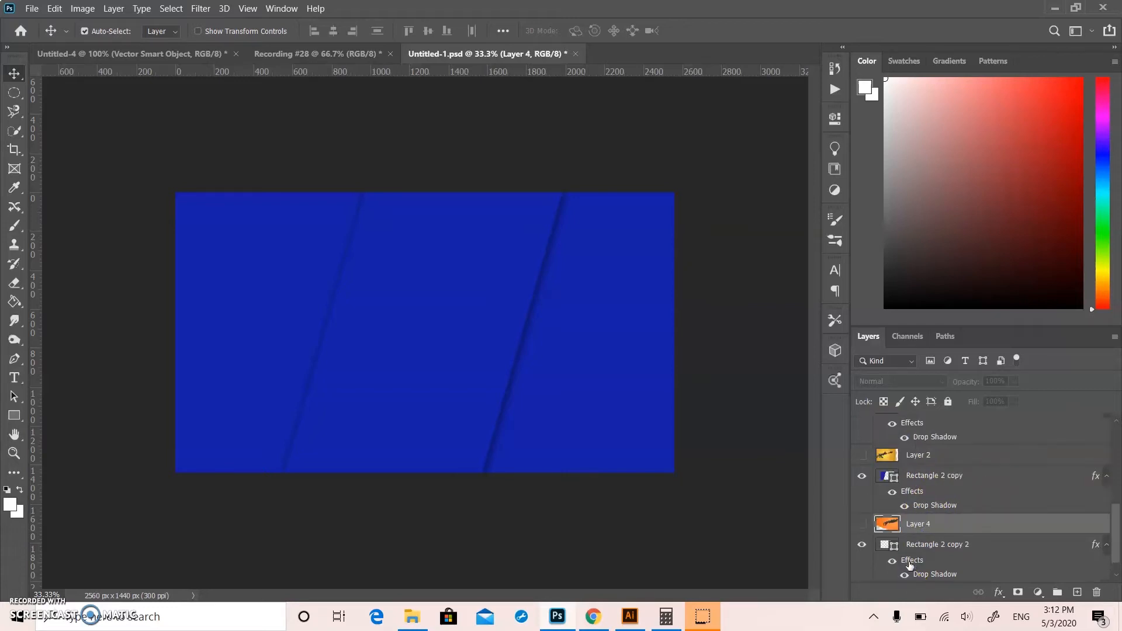
click(861, 523)
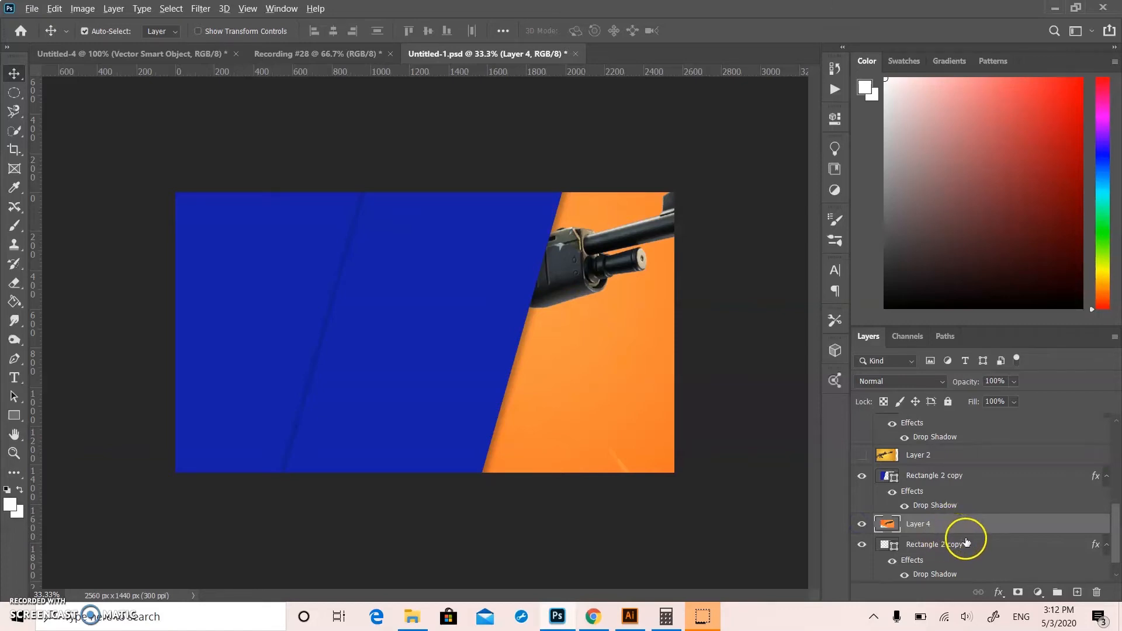
alt+click(953, 530)
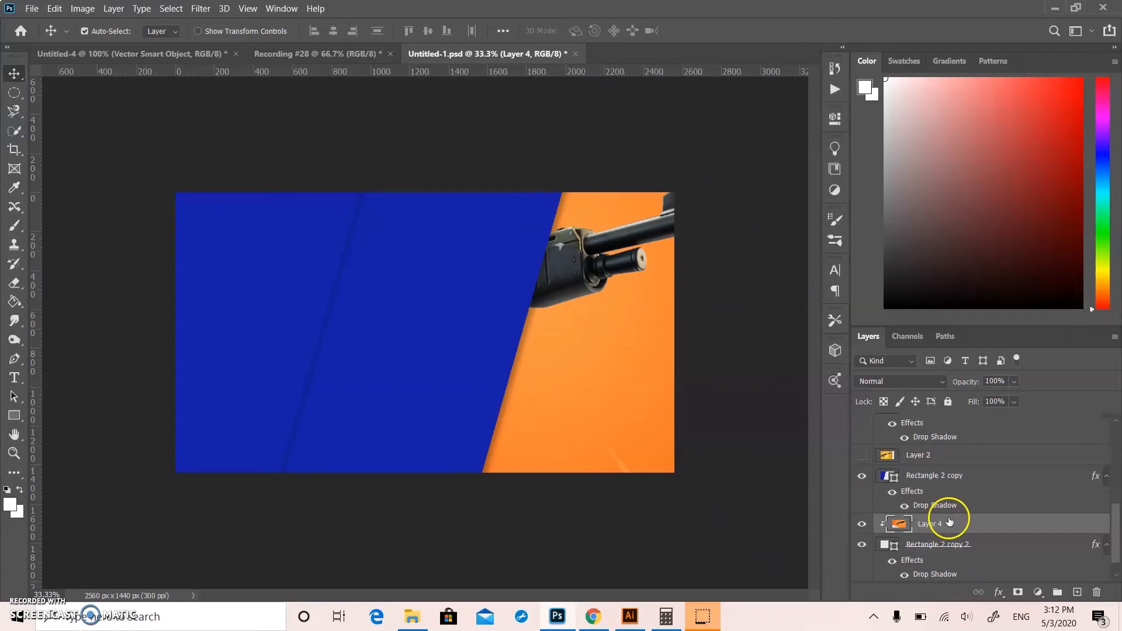
- Show the silenced rifle image on Layer 2 and clip it to the Rectangle 2 copy panel
scroll(947, 519, up, 1)
click(862, 497)
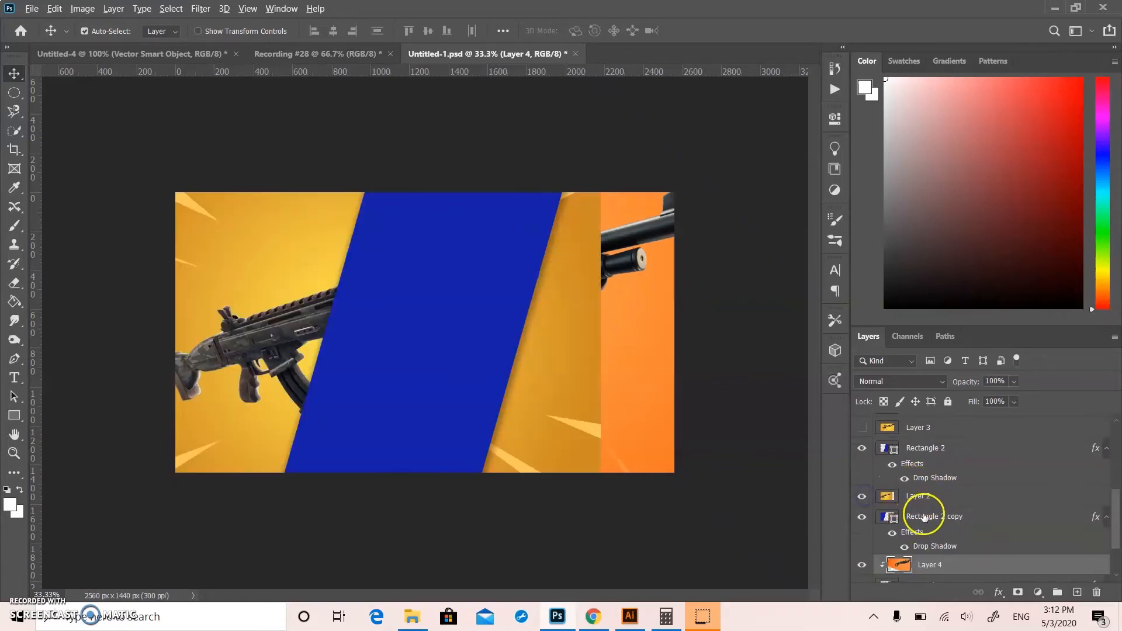
alt+click(930, 507)
- Clip the sniper rifle image on Layer 3 to the Rectangle 2 panel and make it visible
scroll(931, 511, up, 4)
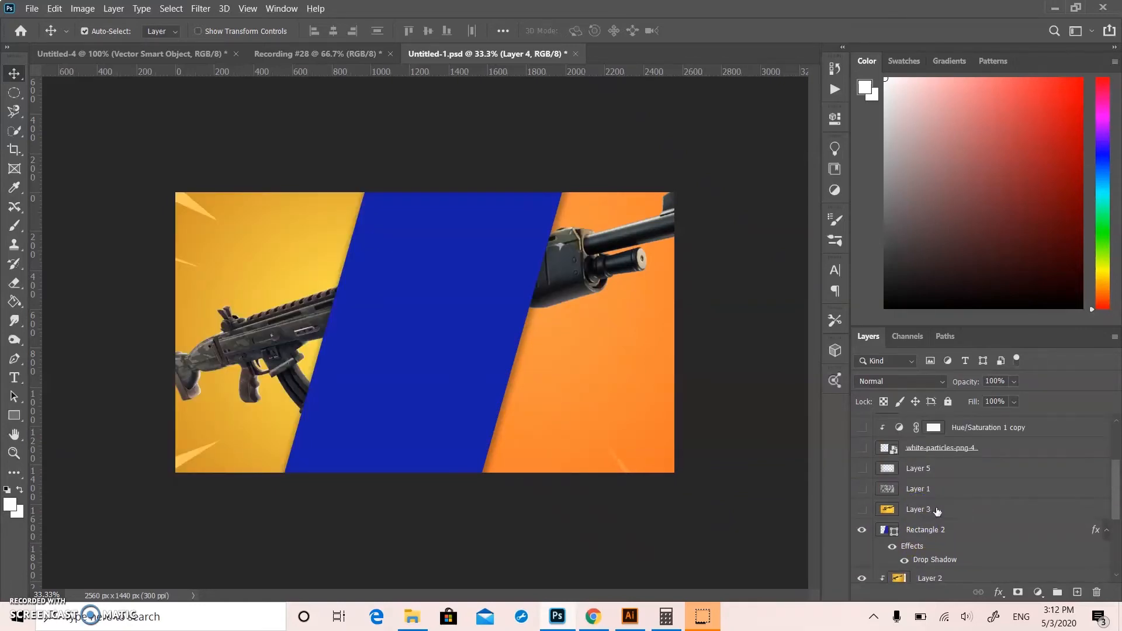
drag(937, 512, 938, 514)
alt+click(941, 522)
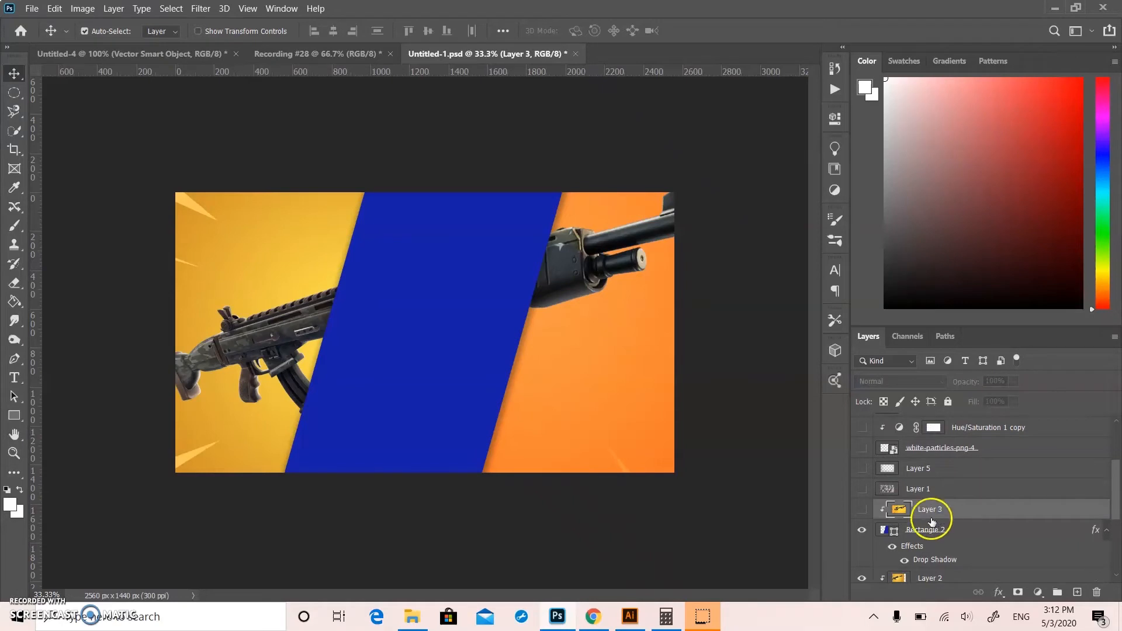
click(862, 509)
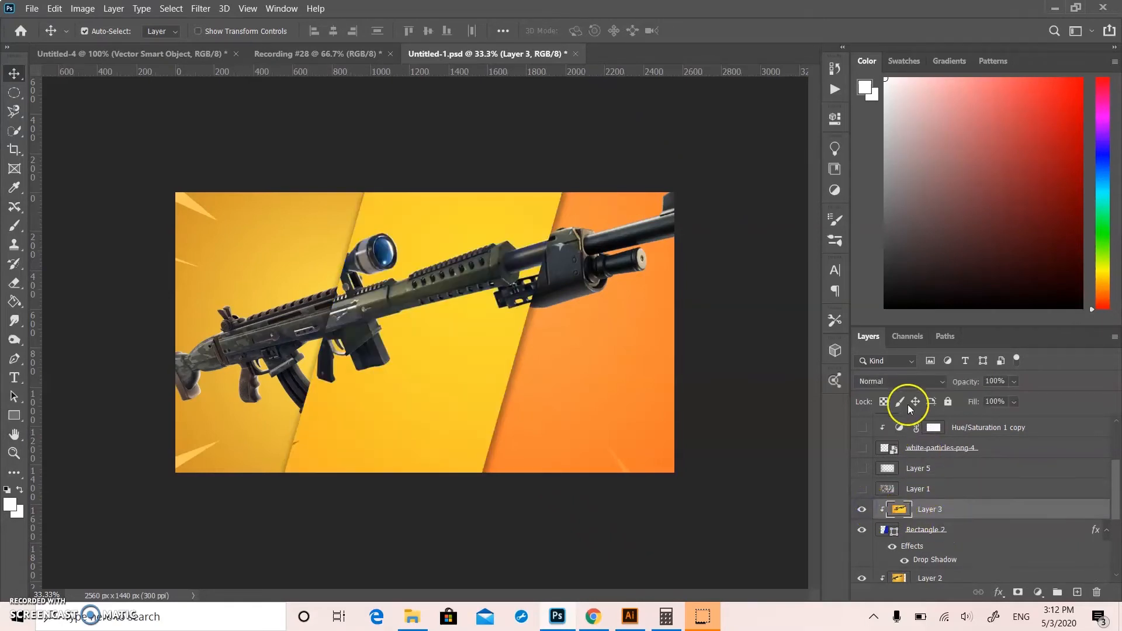
- Set the blend mode of the sniper rifle image on Layer 3 to Overlay
click(903, 383)
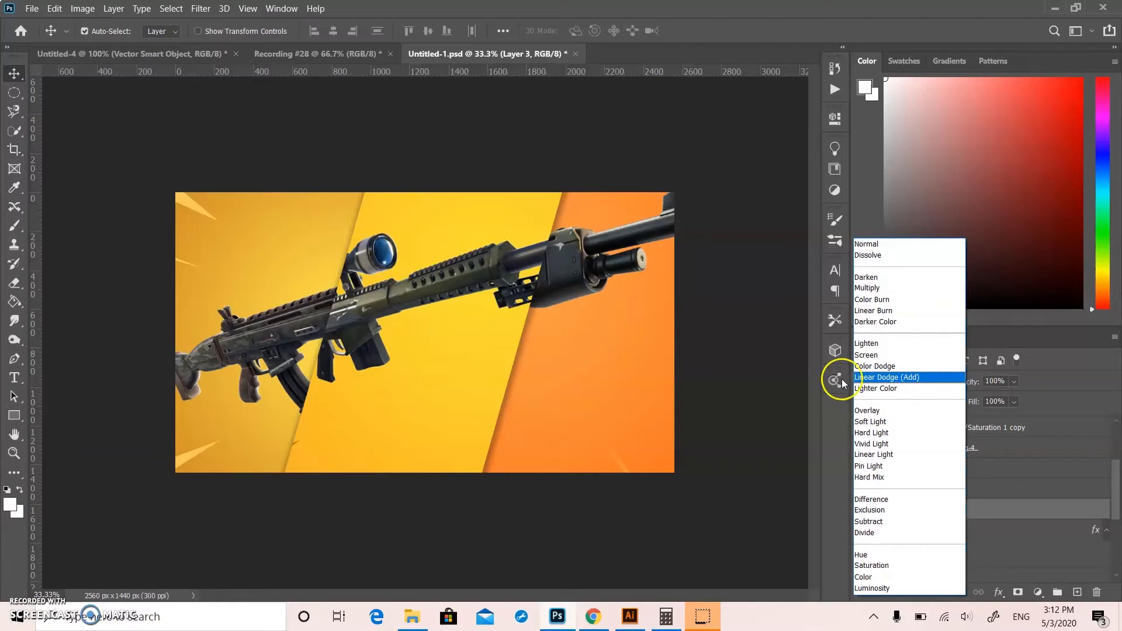
click(770, 425)
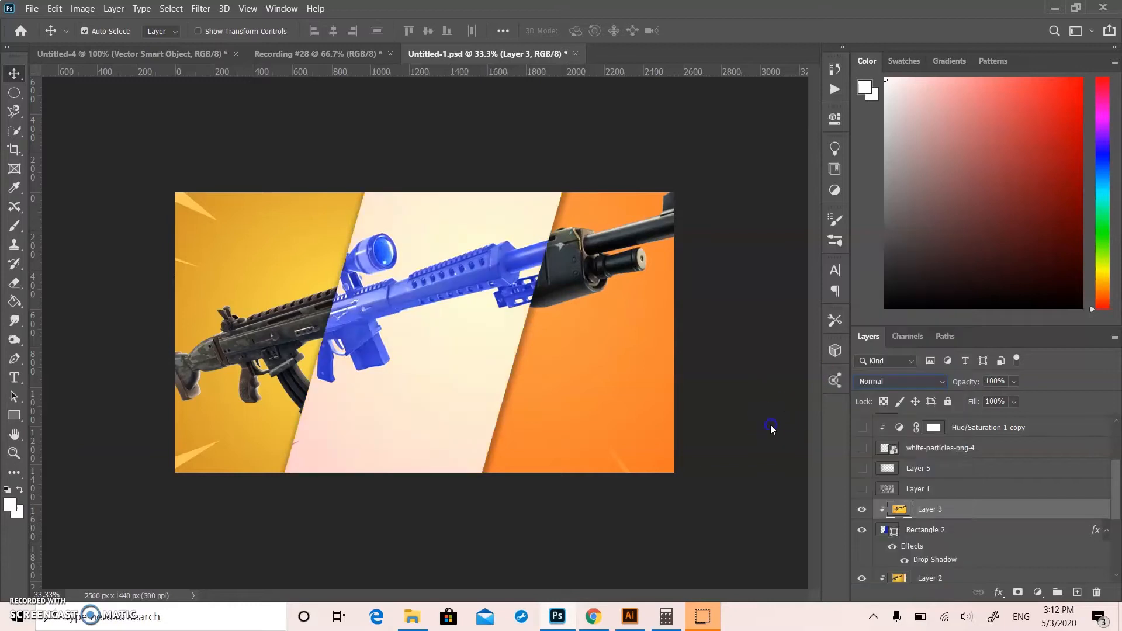
click(920, 387)
click(325, 117)
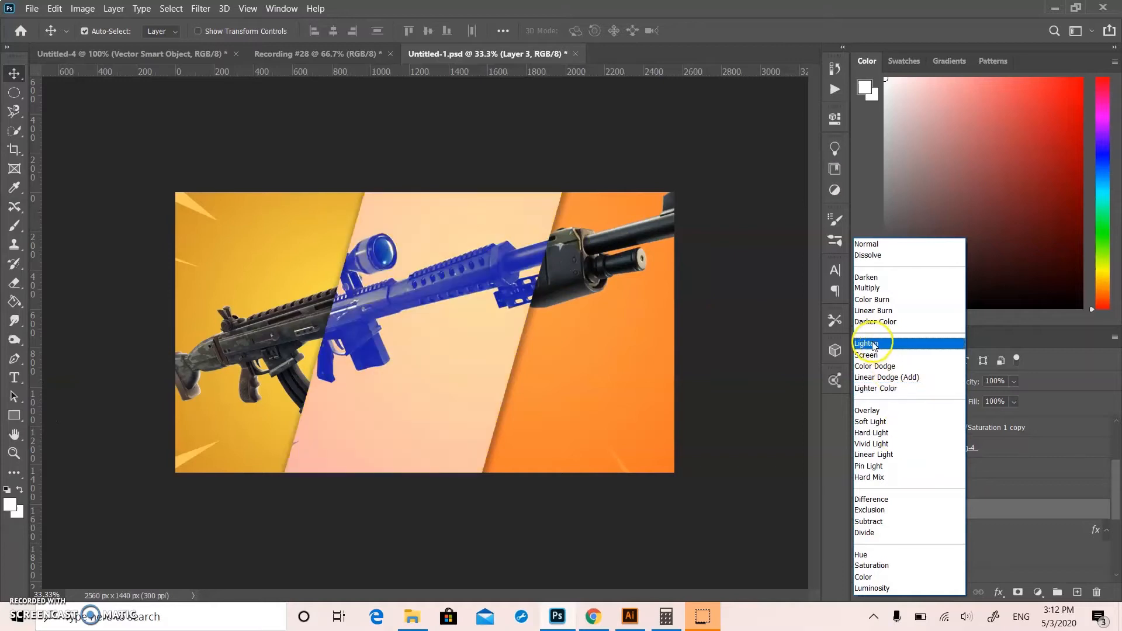
click(881, 411)
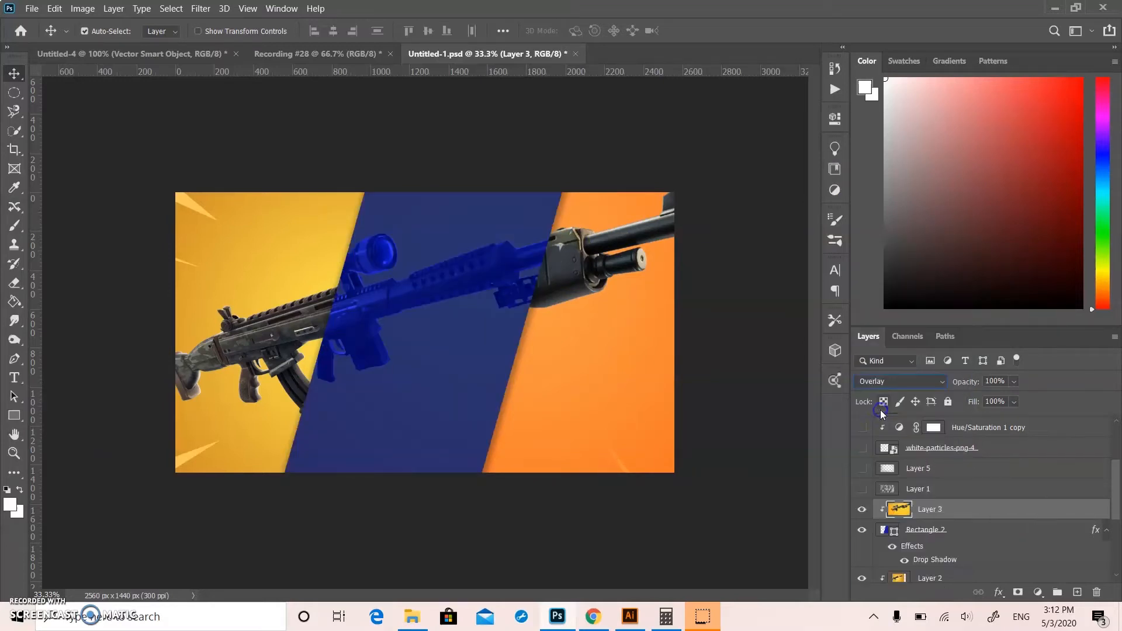
- Set the blend mode of the silenced rifle image on Layer 2 to Overlay
scroll(949, 496, down, 3)
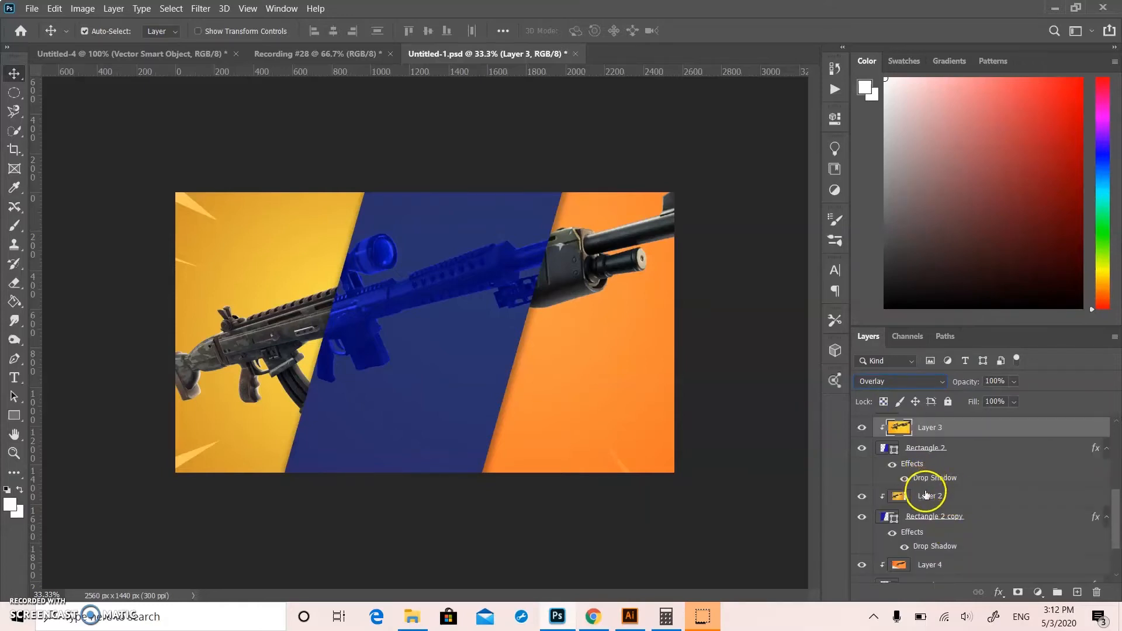
click(926, 495)
click(925, 386)
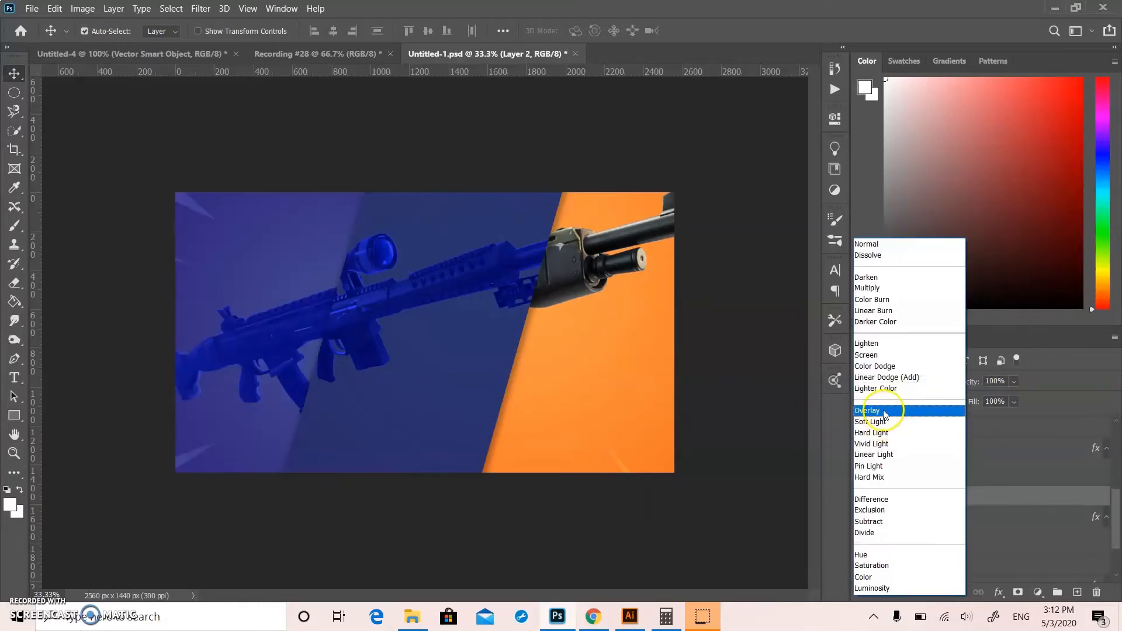
click(883, 411)
- Set the blend mode of the shotgun image on Layer 4 to Overlay
scroll(911, 505, down, 2)
click(914, 512)
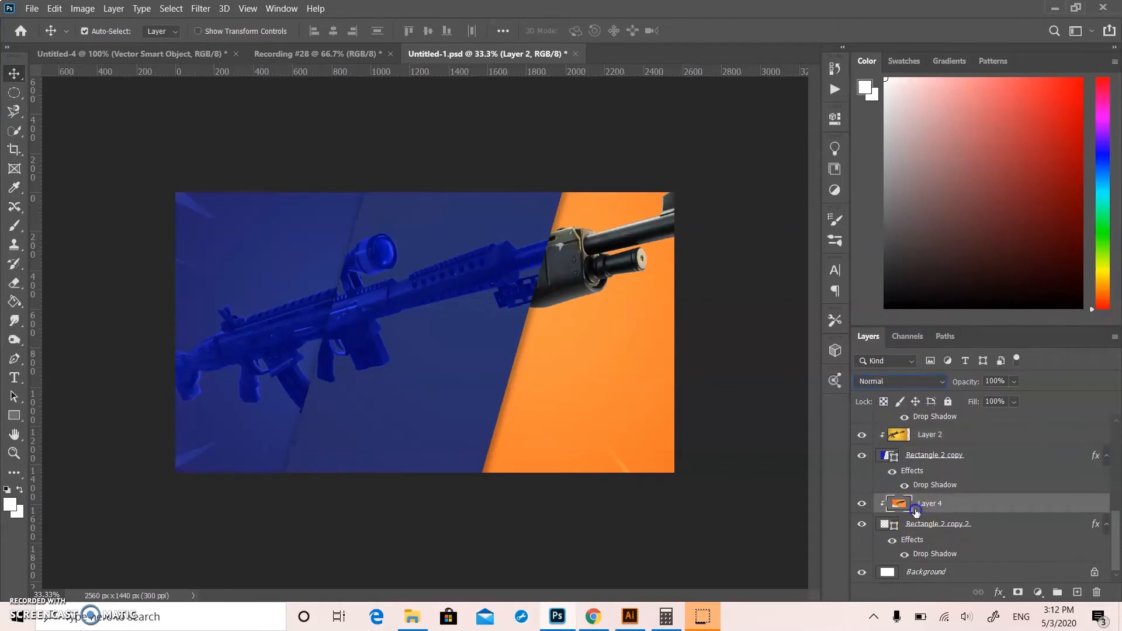
click(914, 389)
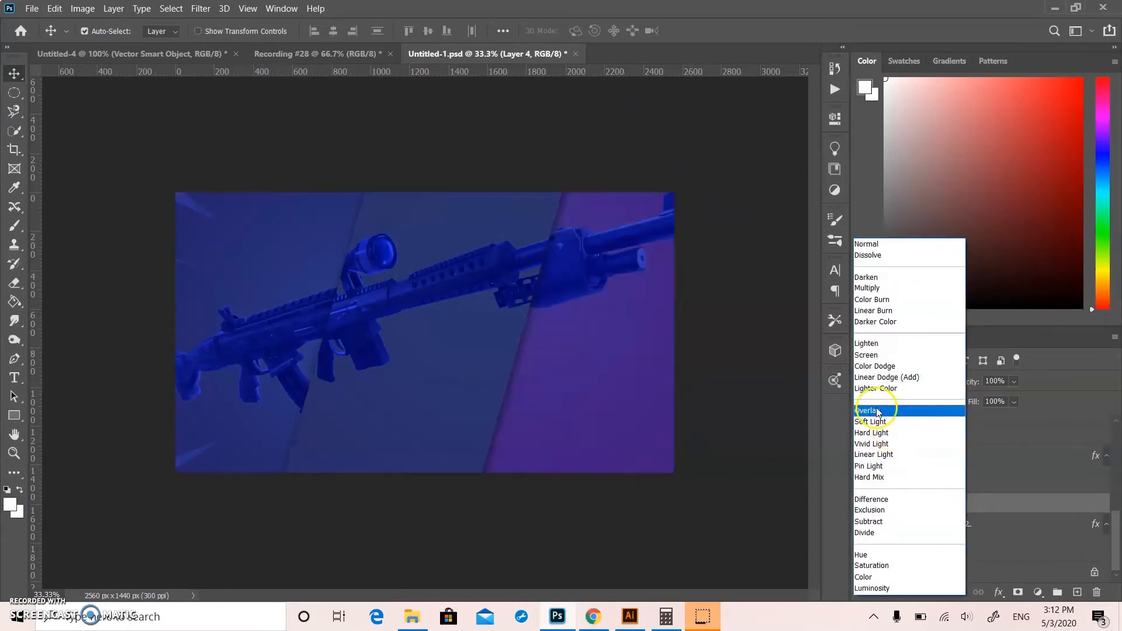
click(882, 409)
mouse_move(593, 617)
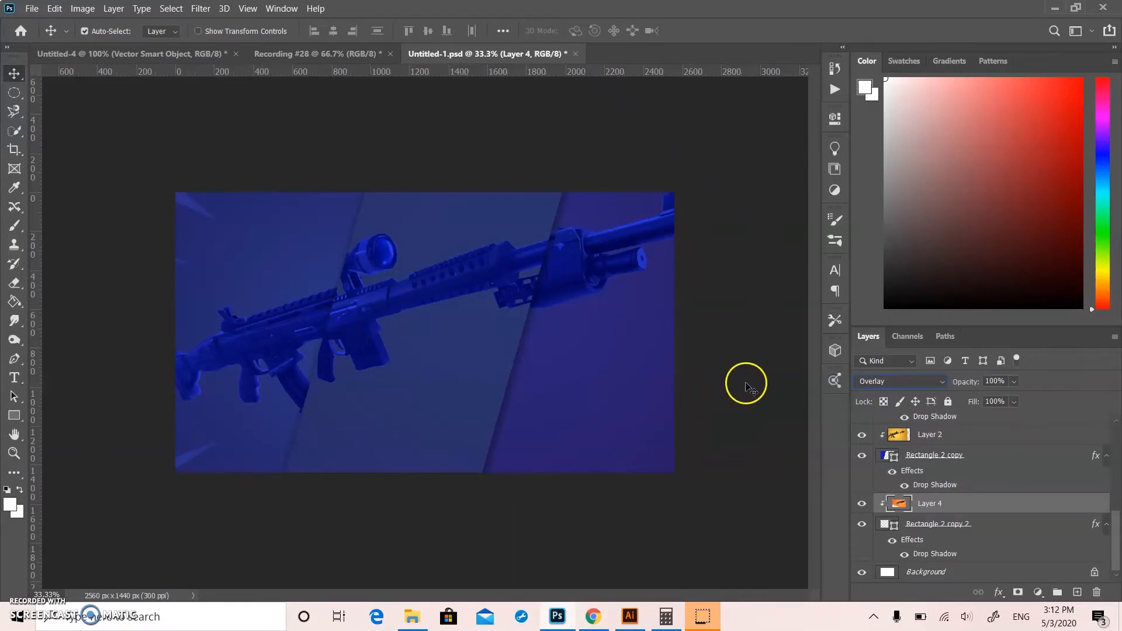
- Preview the old cloud texture on Layer 1, then delete that layer
scroll(915, 524, up, 5)
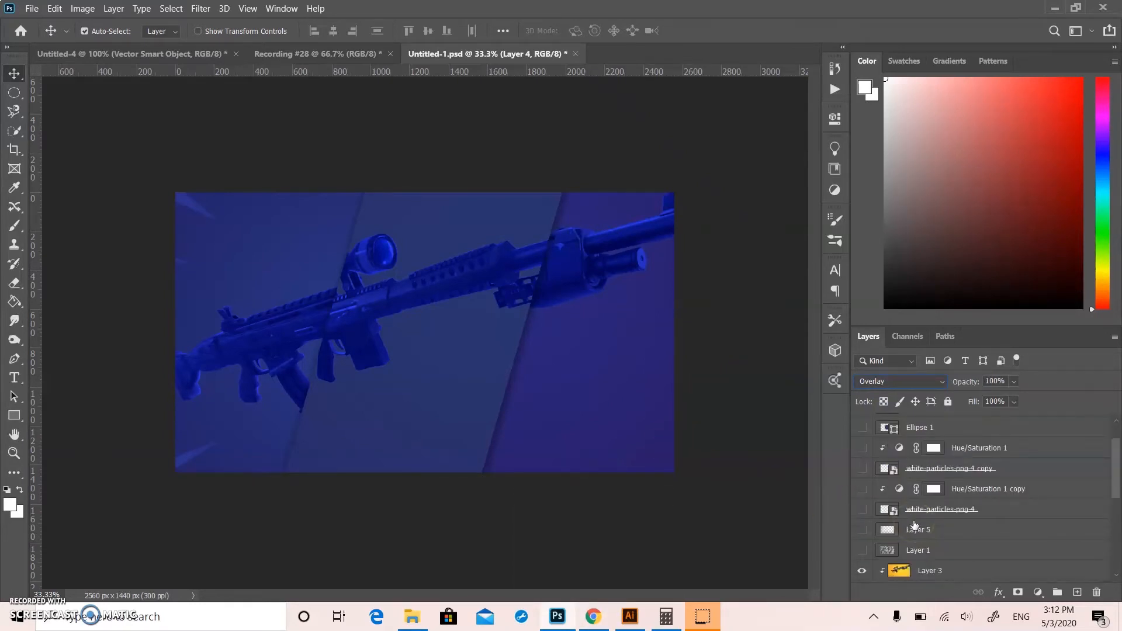
scroll(915, 525, down, 4)
scroll(915, 524, up, 1)
click(863, 490)
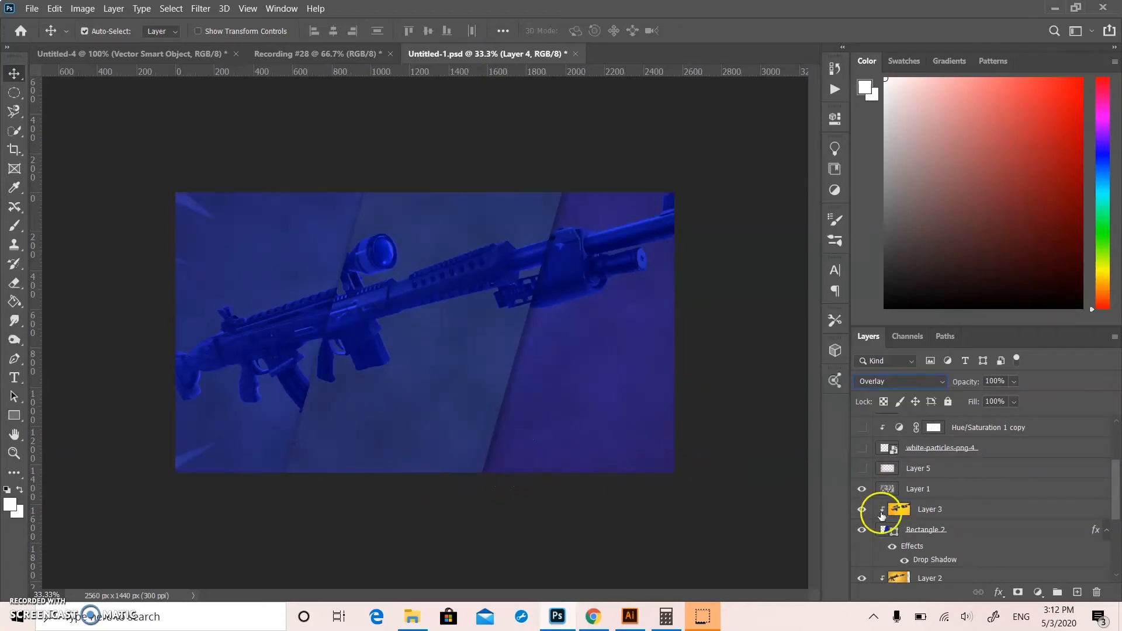
click(863, 469)
click(864, 470)
click(906, 489)
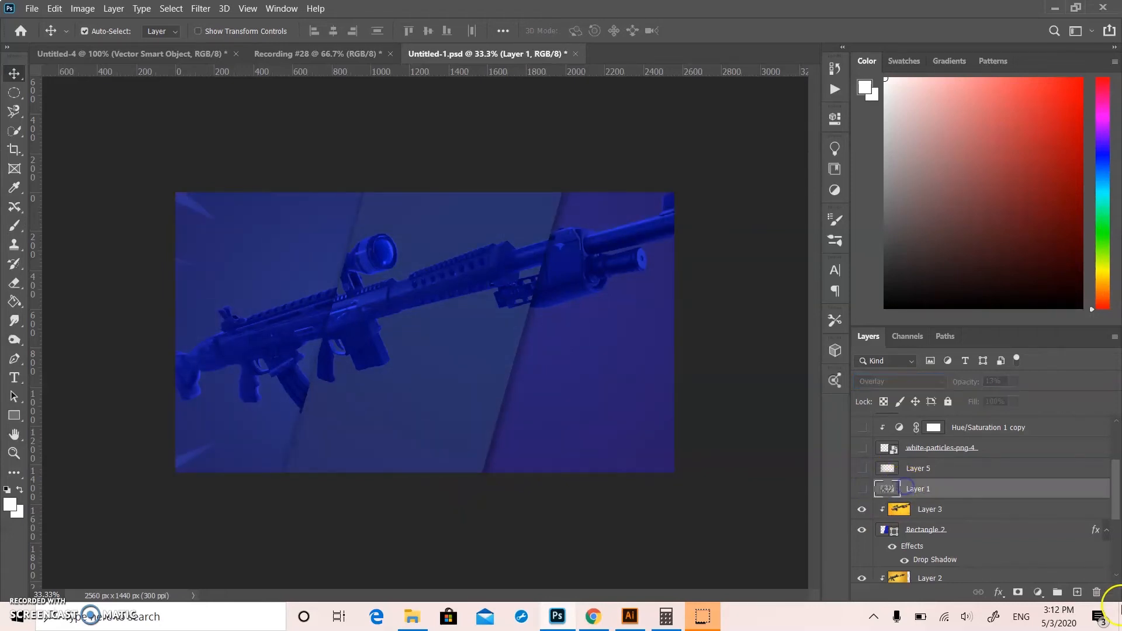
click(1097, 592)
click(522, 241)
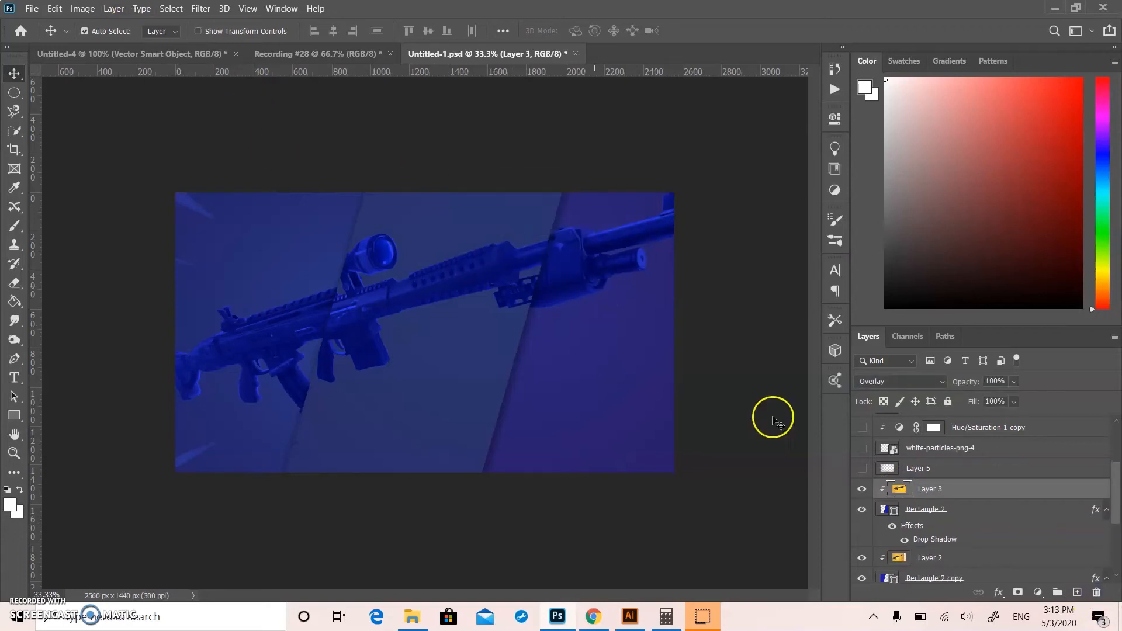
- Add a new layer above Layer 3, reset the colors to black and white, and render Clouds on it
click(1077, 592)
click(664, 342)
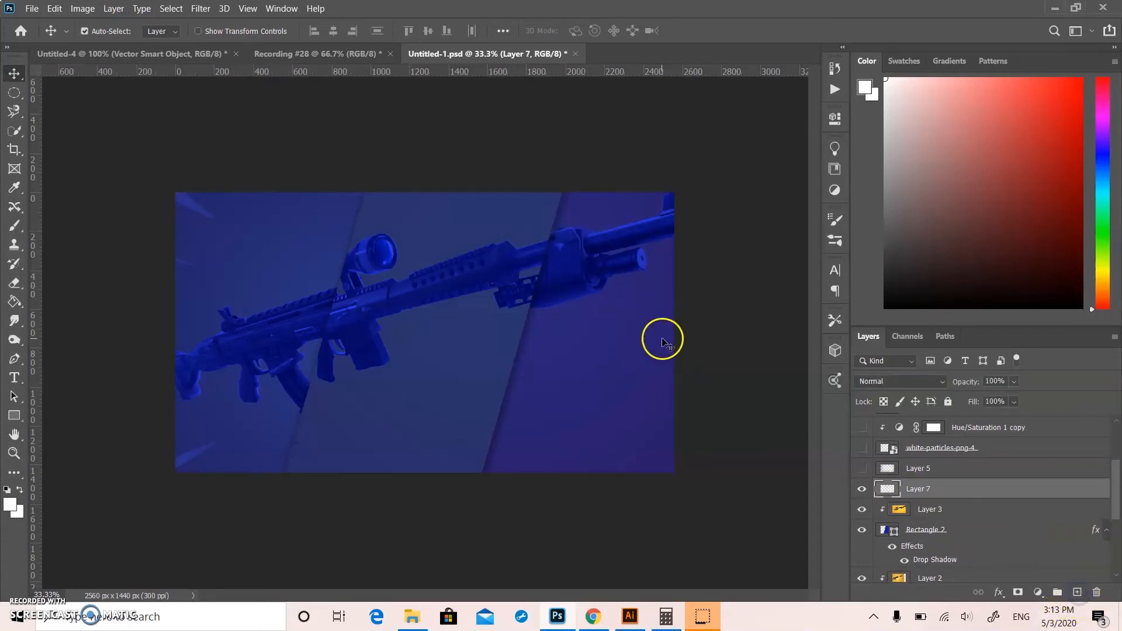
click(199, 9)
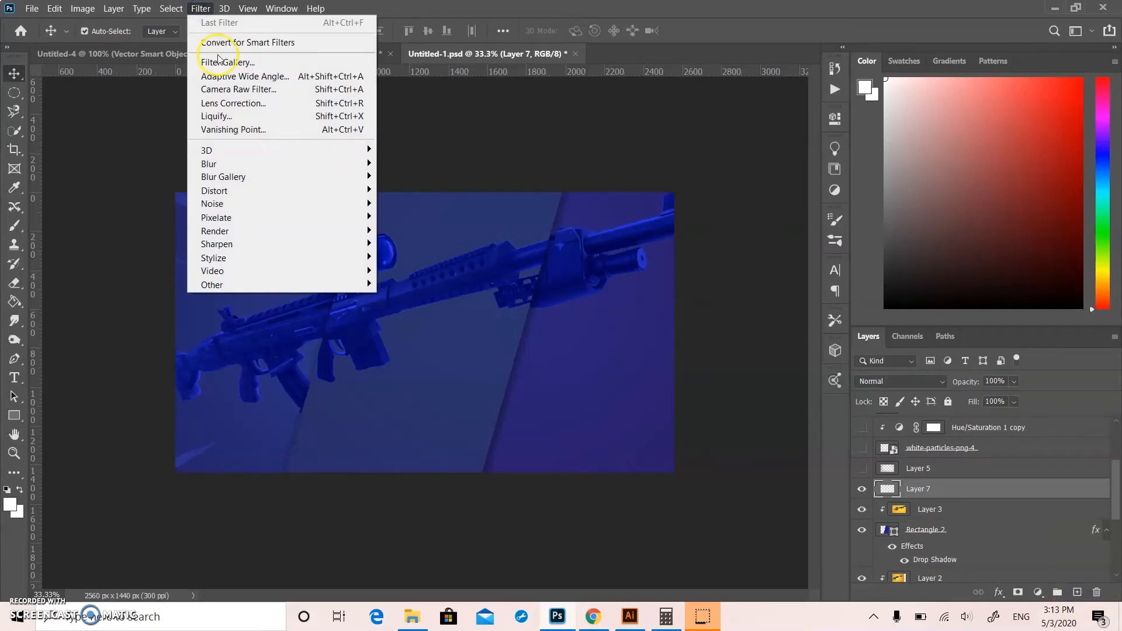
click(117, 366)
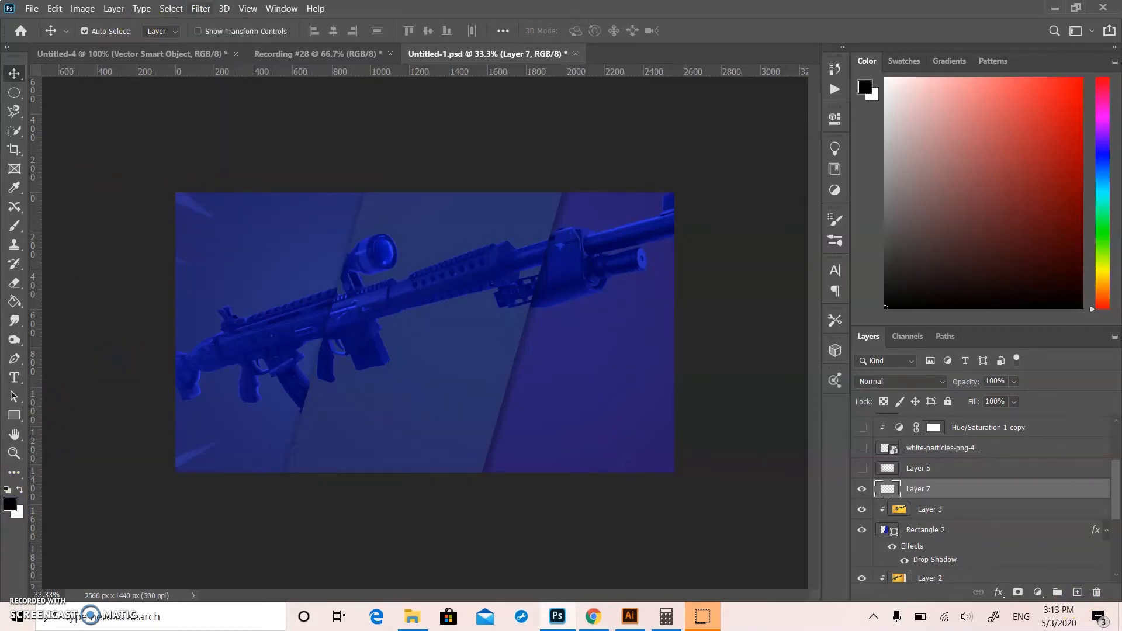
click(195, 8)
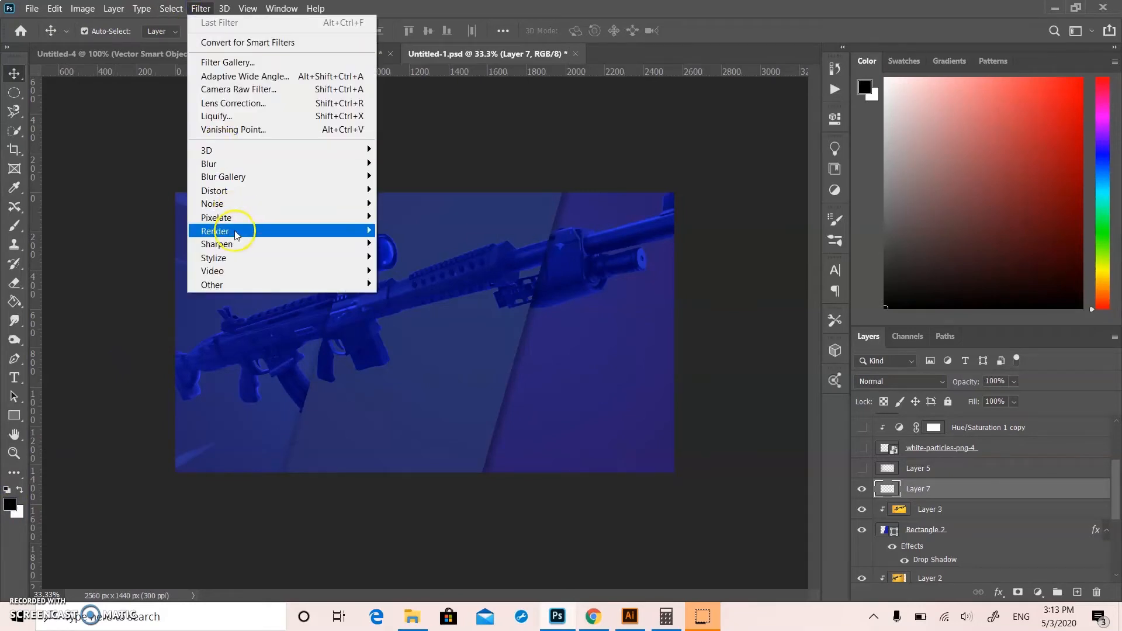
mouse_move(234, 218)
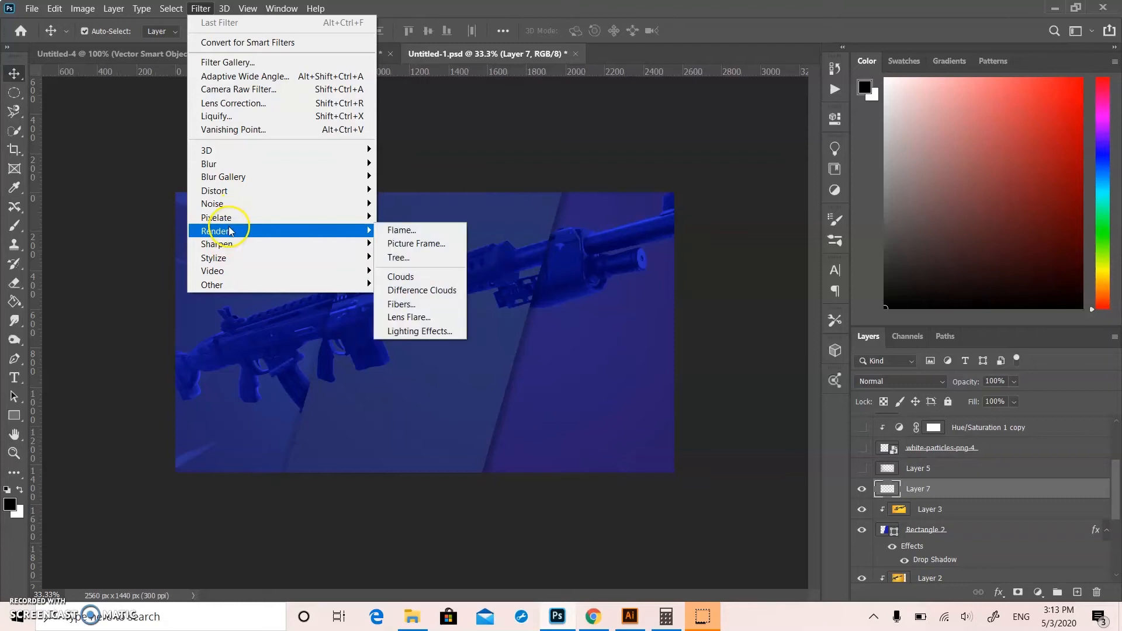
click(395, 277)
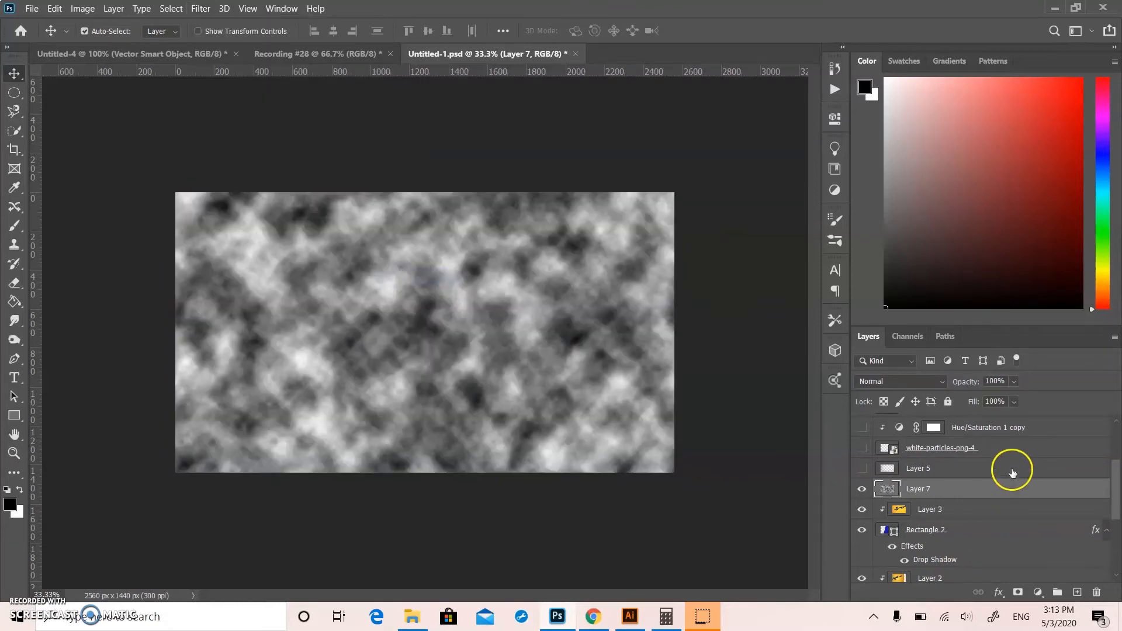
- Set the cloud layer's opacity to 8% and its blend mode to Overlay
drag(1019, 388, 963, 400)
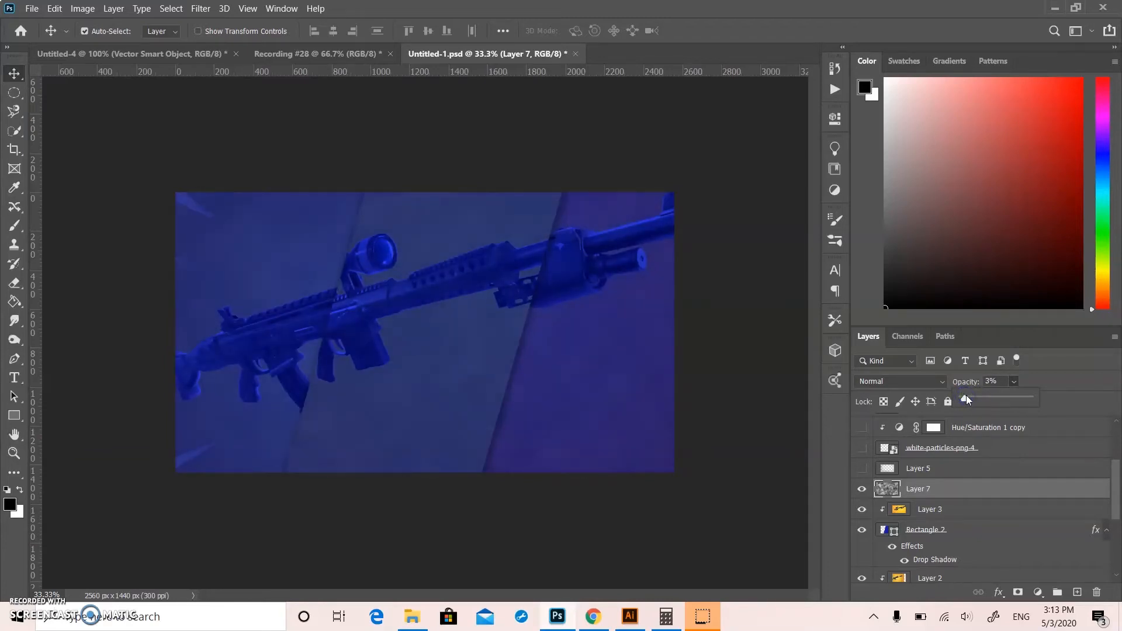
drag(968, 400, 968, 399)
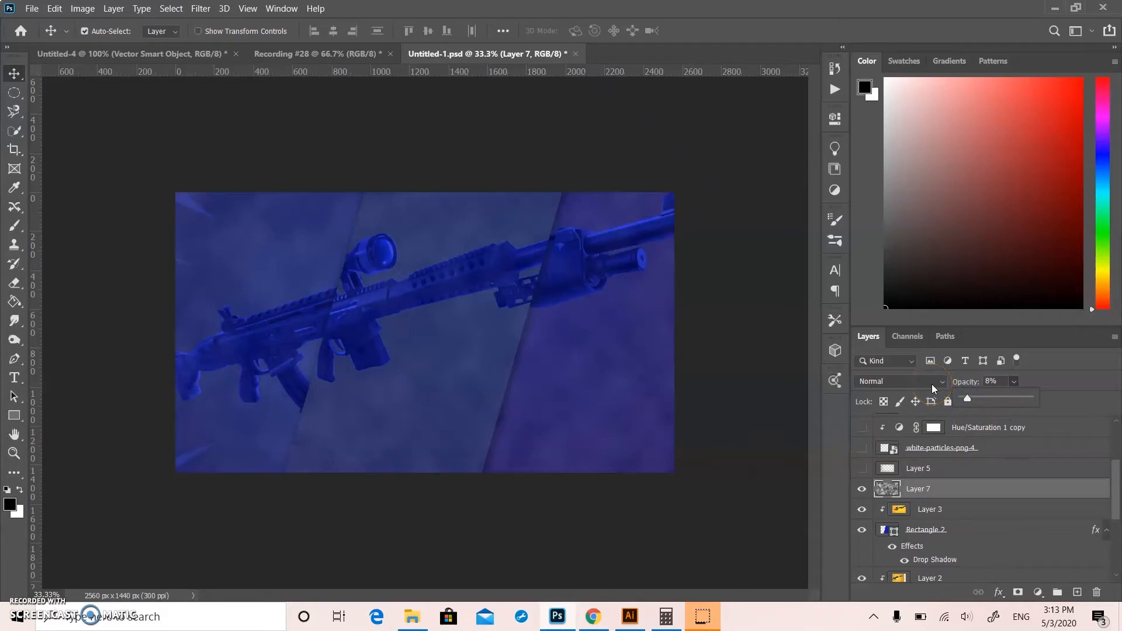
click(898, 381)
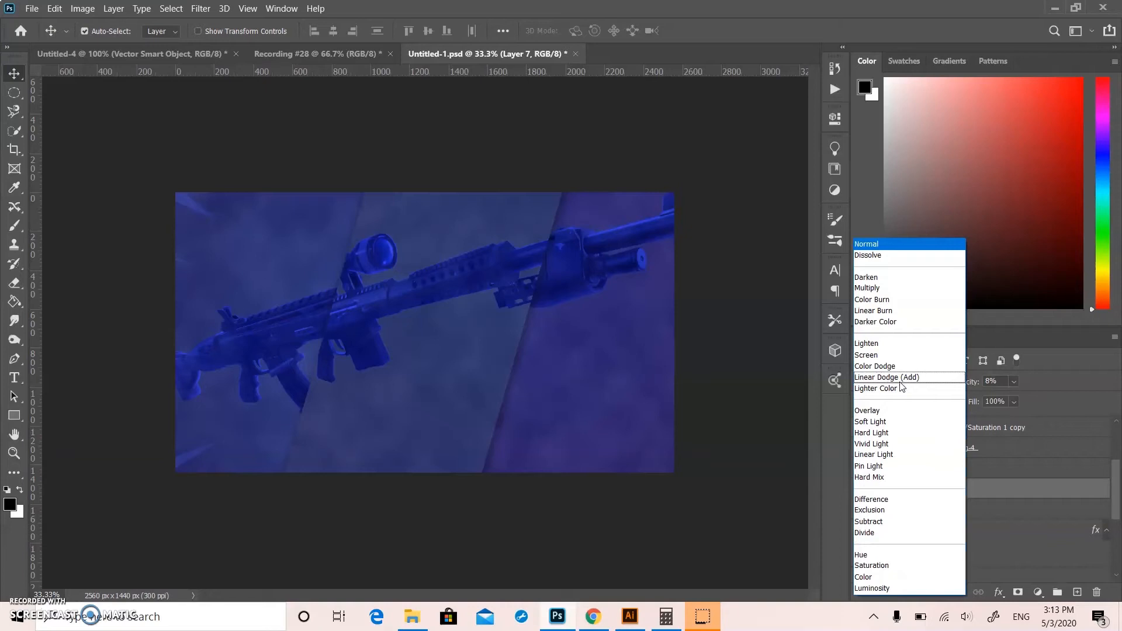
key(Escape)
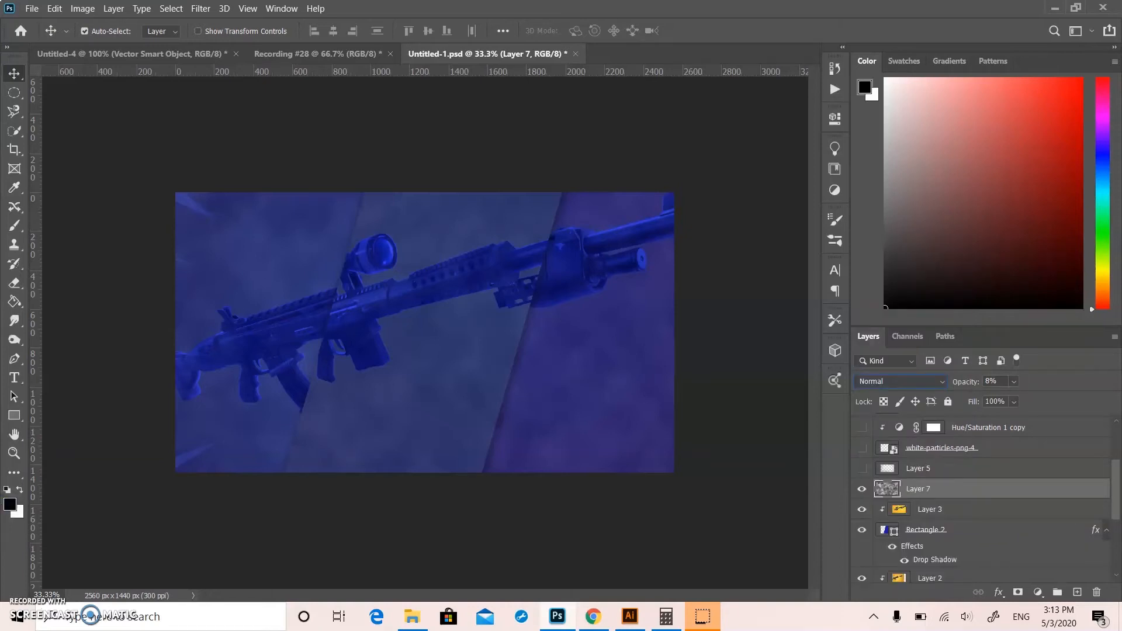
click(932, 379)
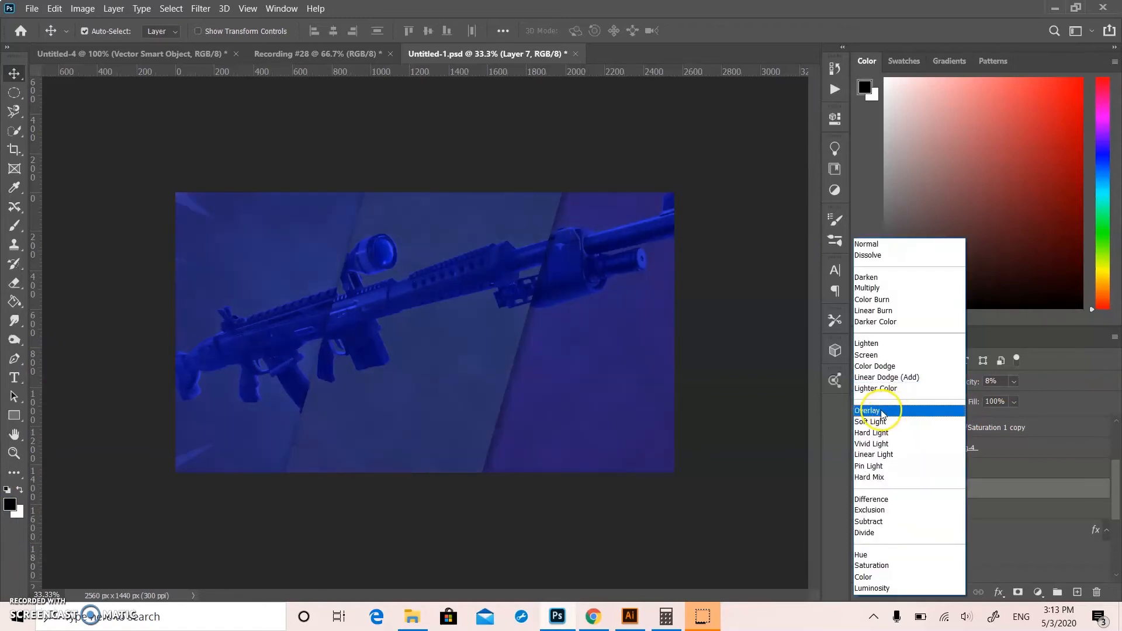
click(882, 411)
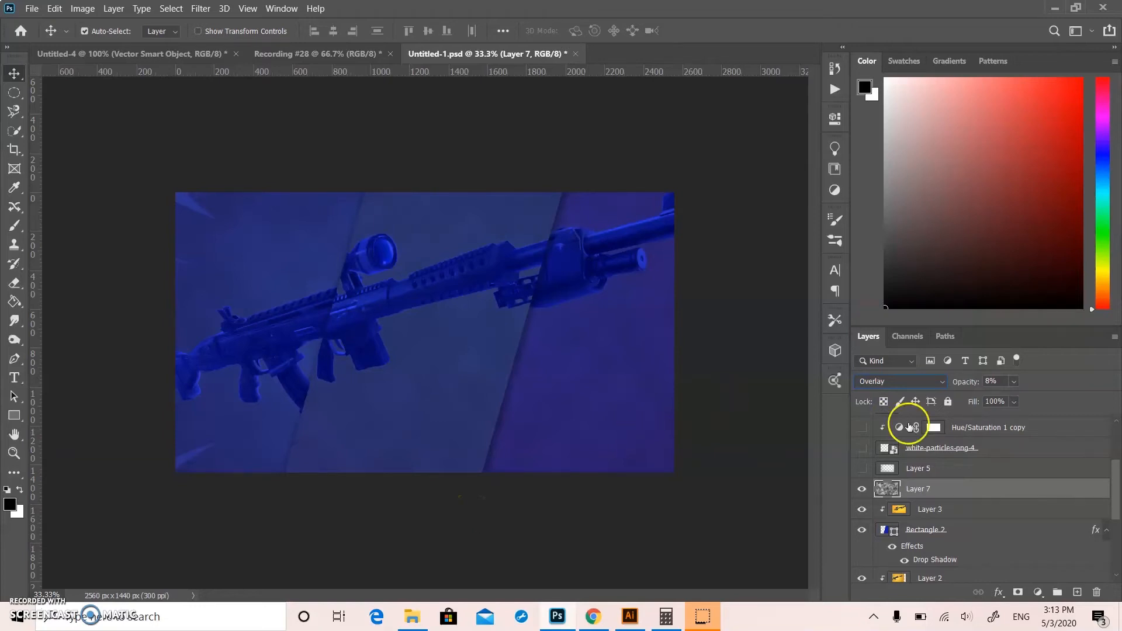
- Preview the dark vignette on Layer 5, then replace that layer with a new empty layer above the clouds
click(947, 468)
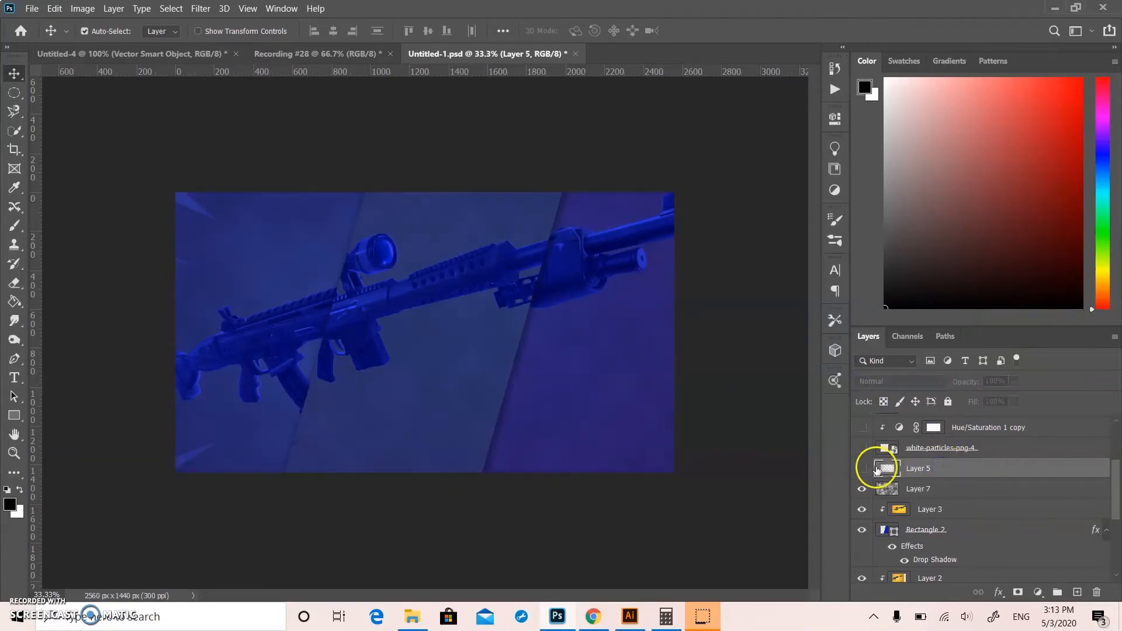
click(863, 468)
click(863, 468)
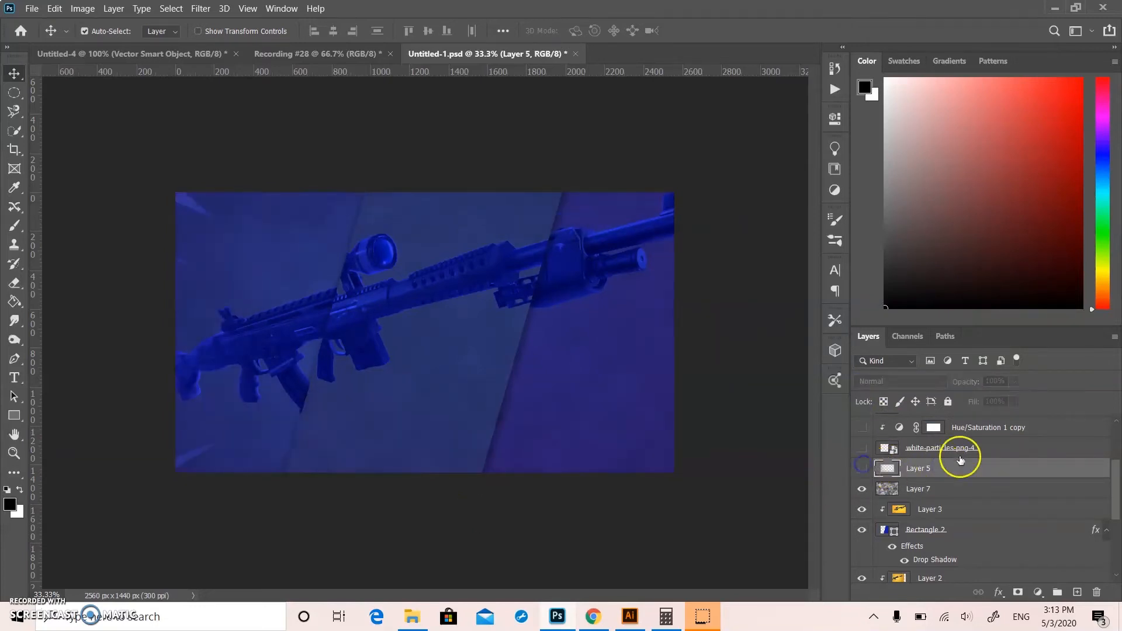
scroll(947, 484, up, 3)
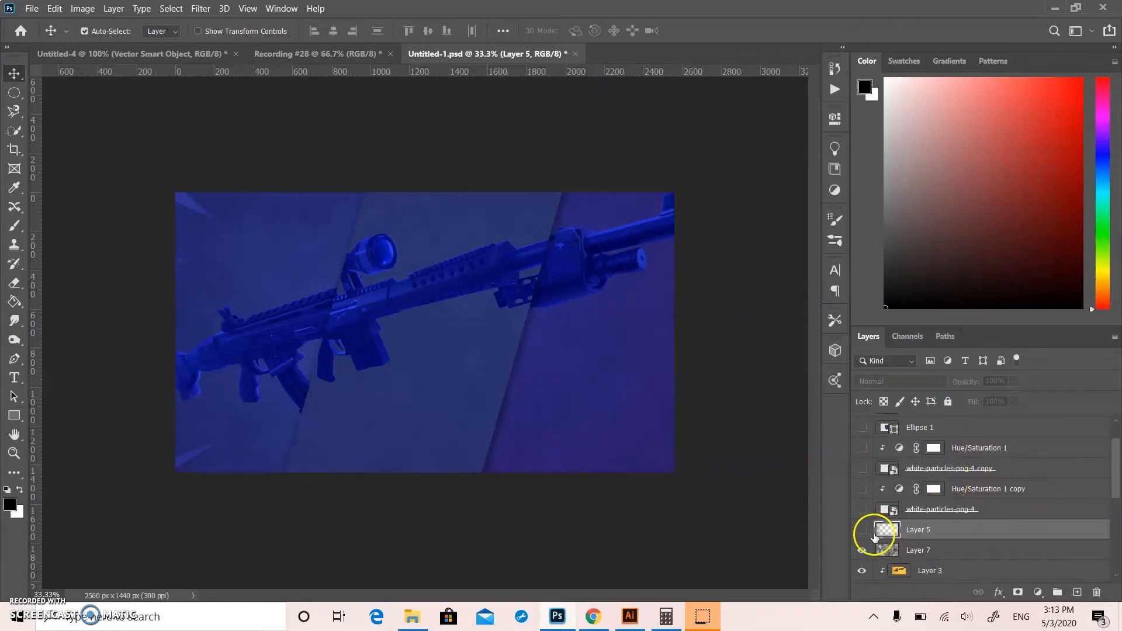
click(864, 510)
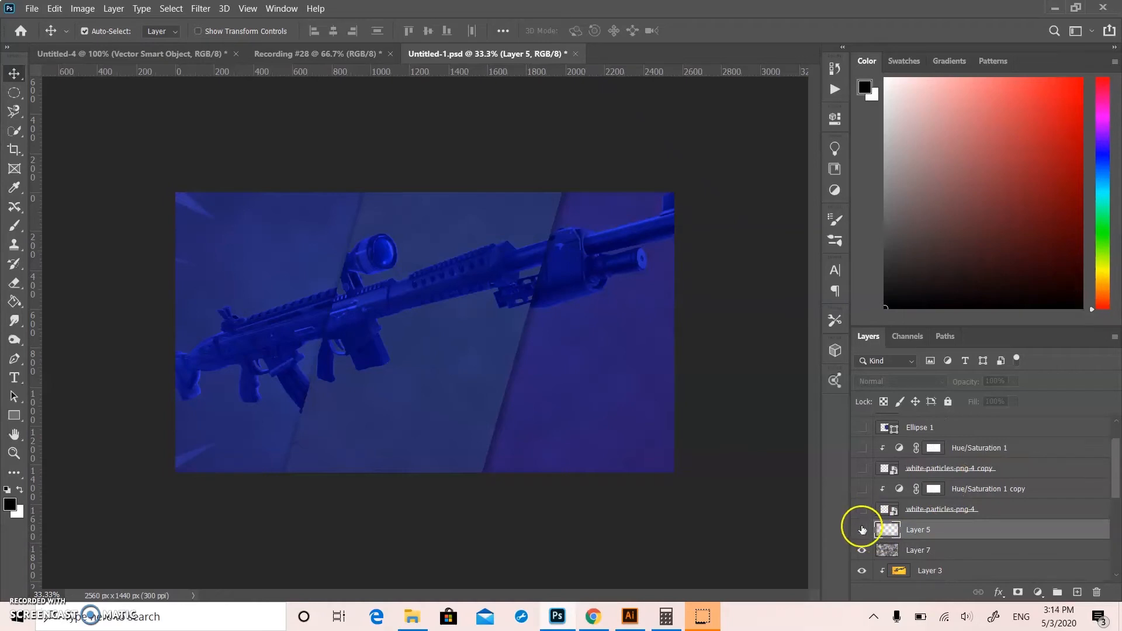
click(863, 530)
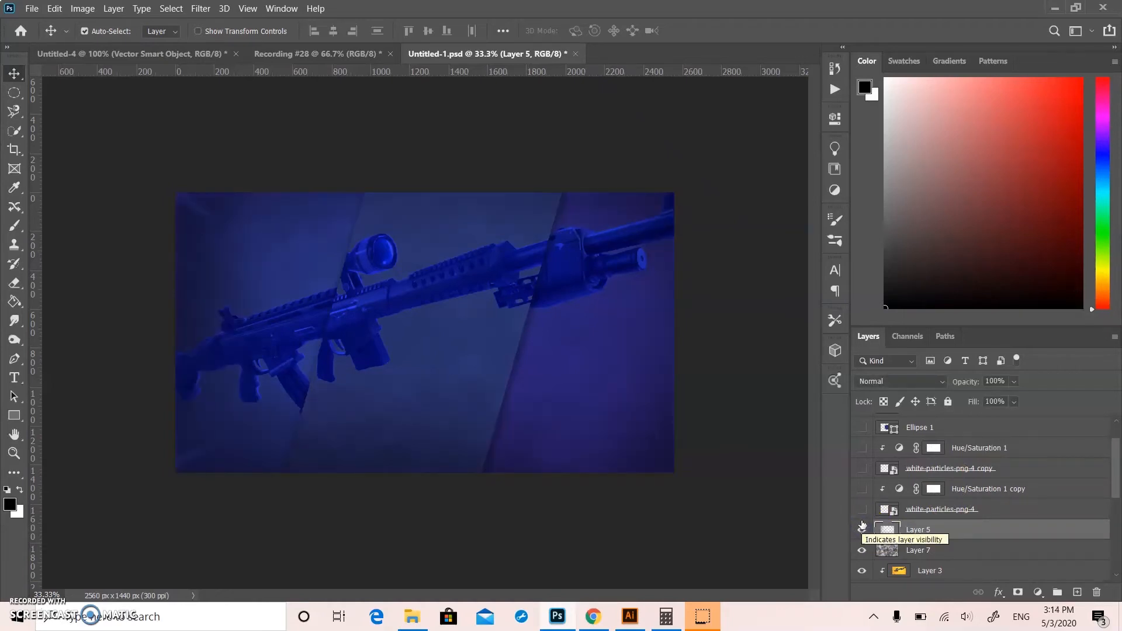
click(862, 526)
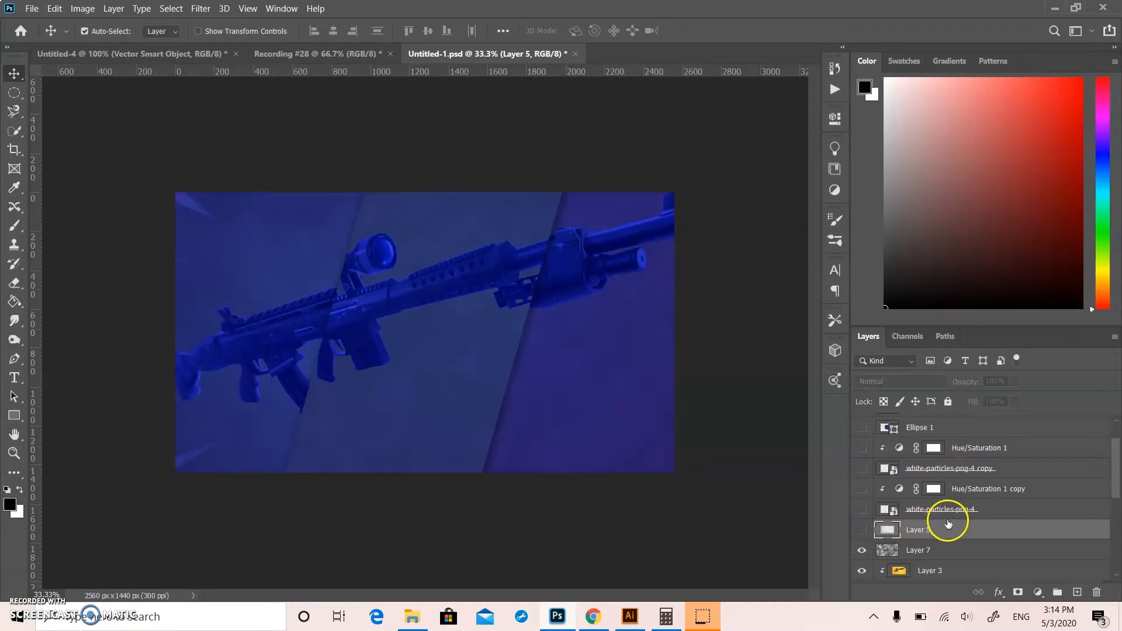
click(1098, 594)
click(509, 241)
click(1078, 592)
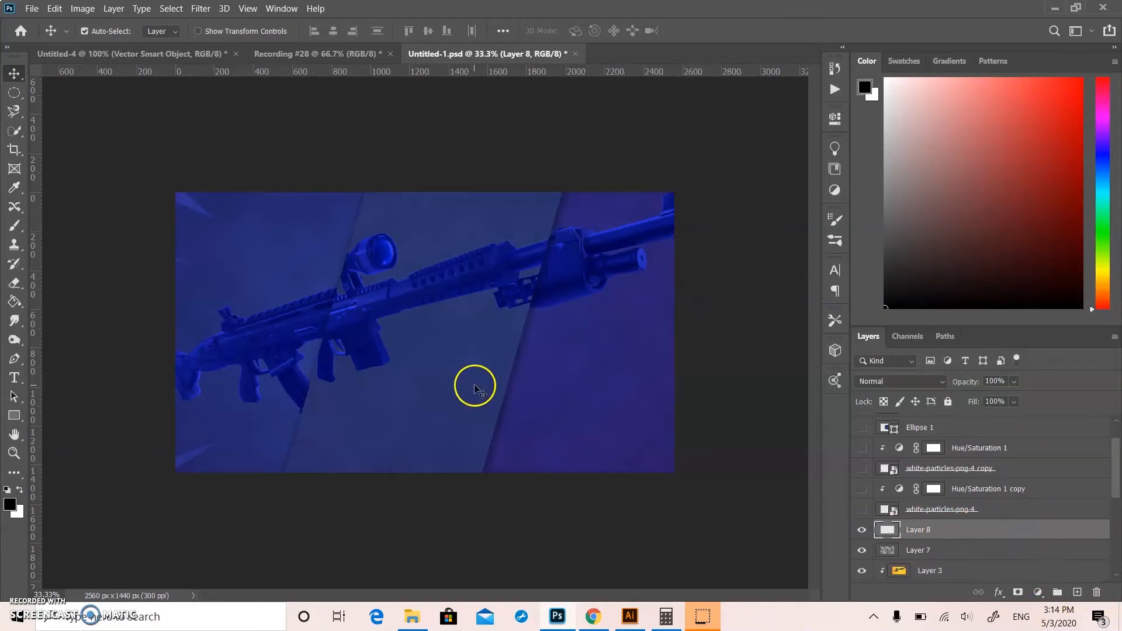
click(14, 92)
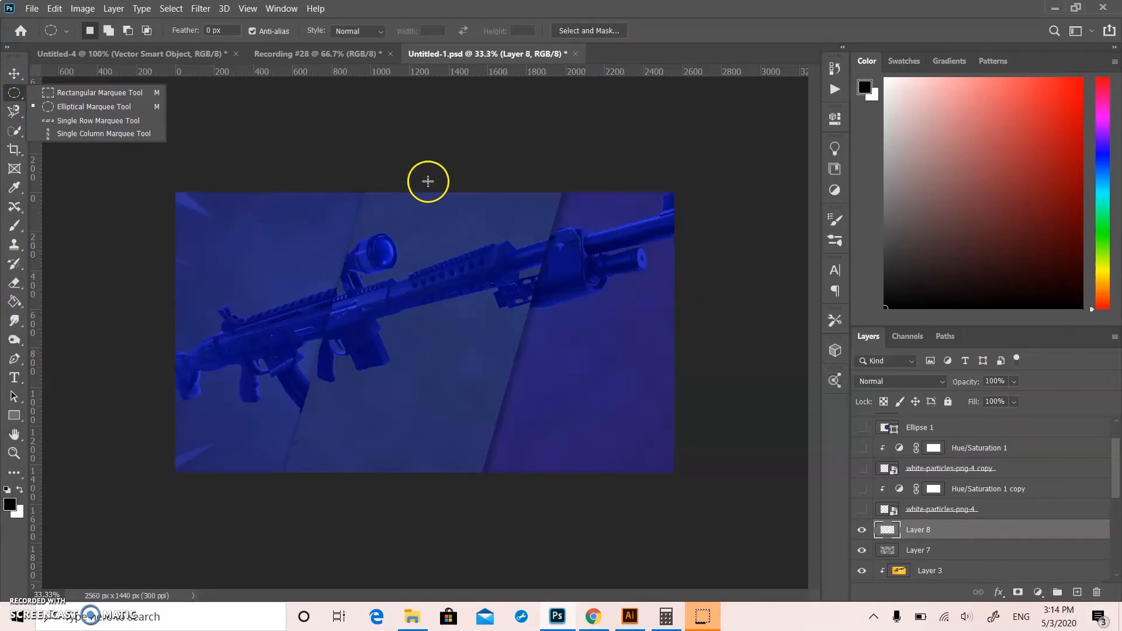
click(396, 330)
drag(416, 338, 201, 474)
drag(201, 474, 199, 467)
click(443, 338)
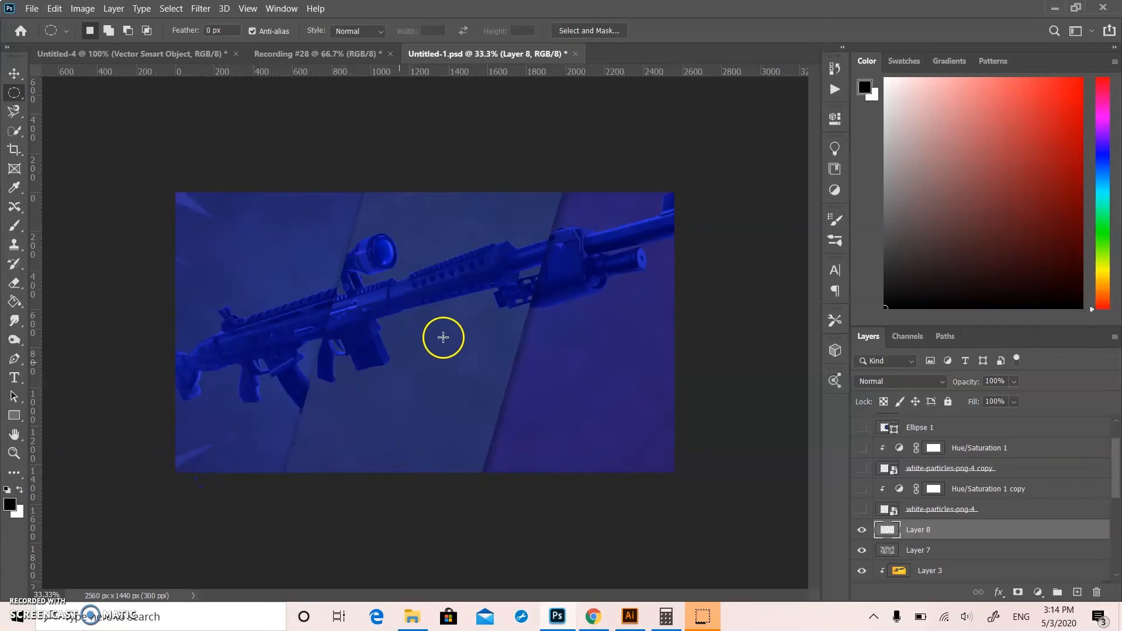
drag(433, 317, 199, 420)
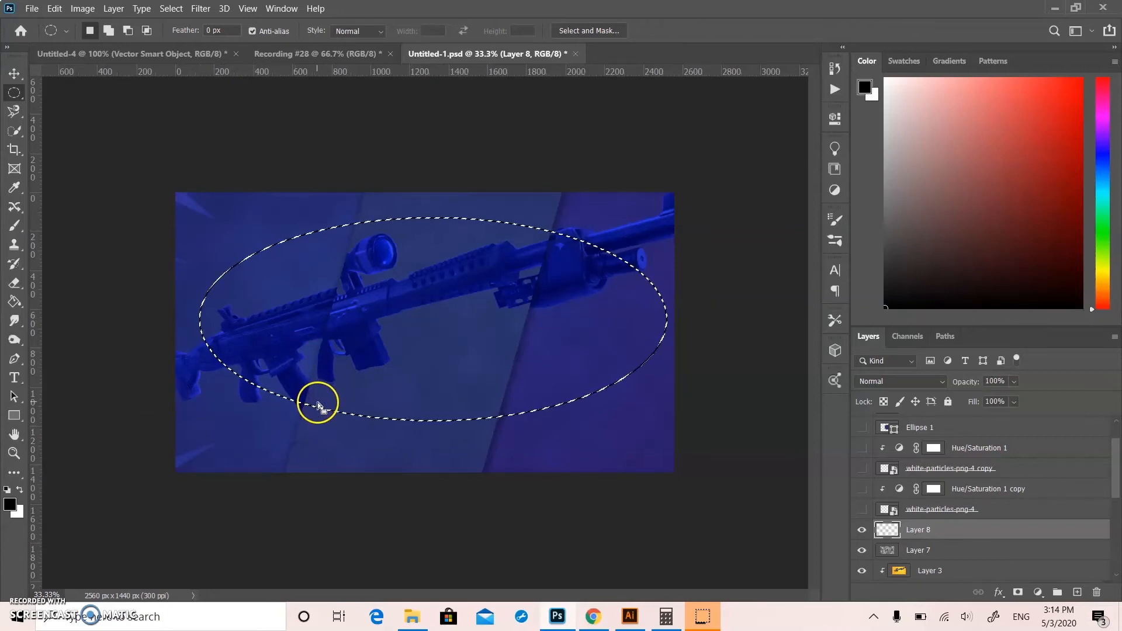
drag(318, 404, 351, 375)
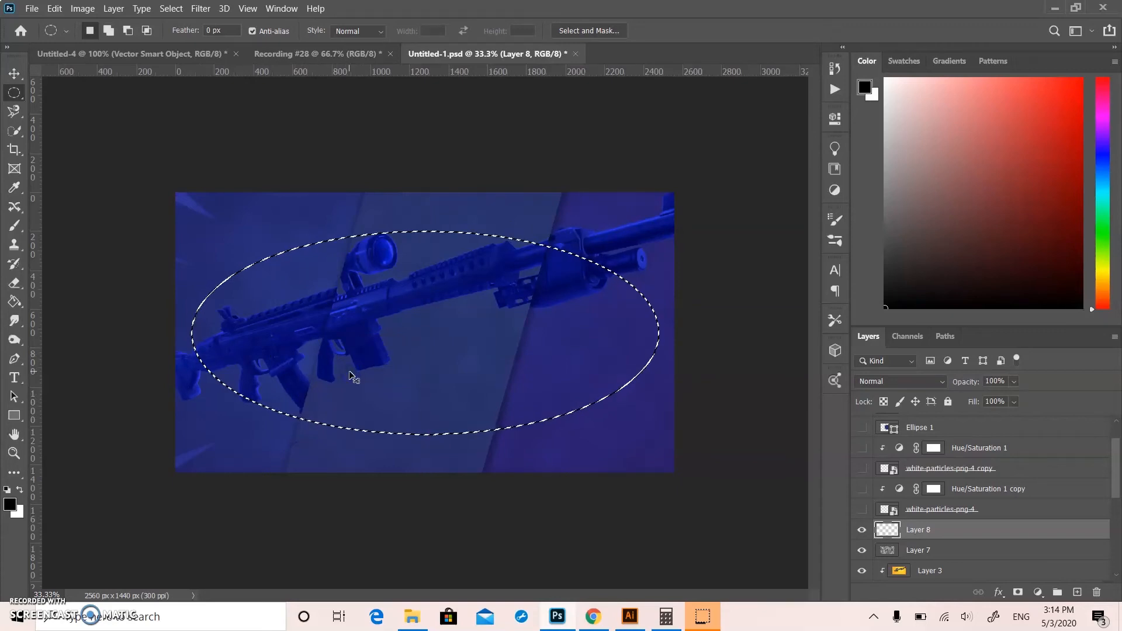
ctrl+click(490, 300)
click(573, 242)
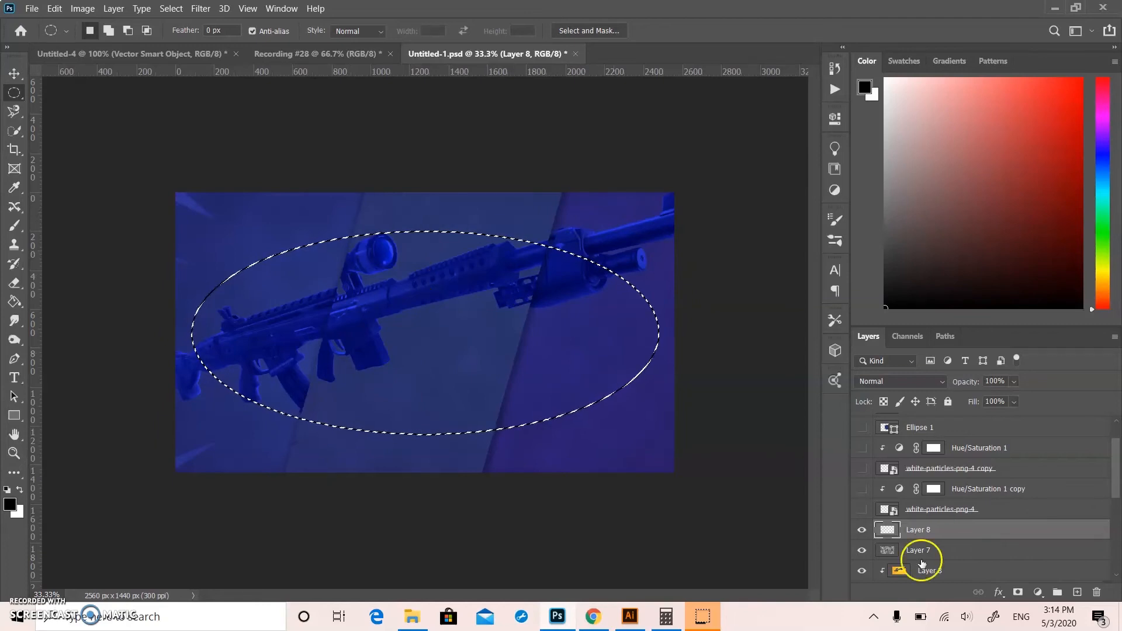
click(680, 530)
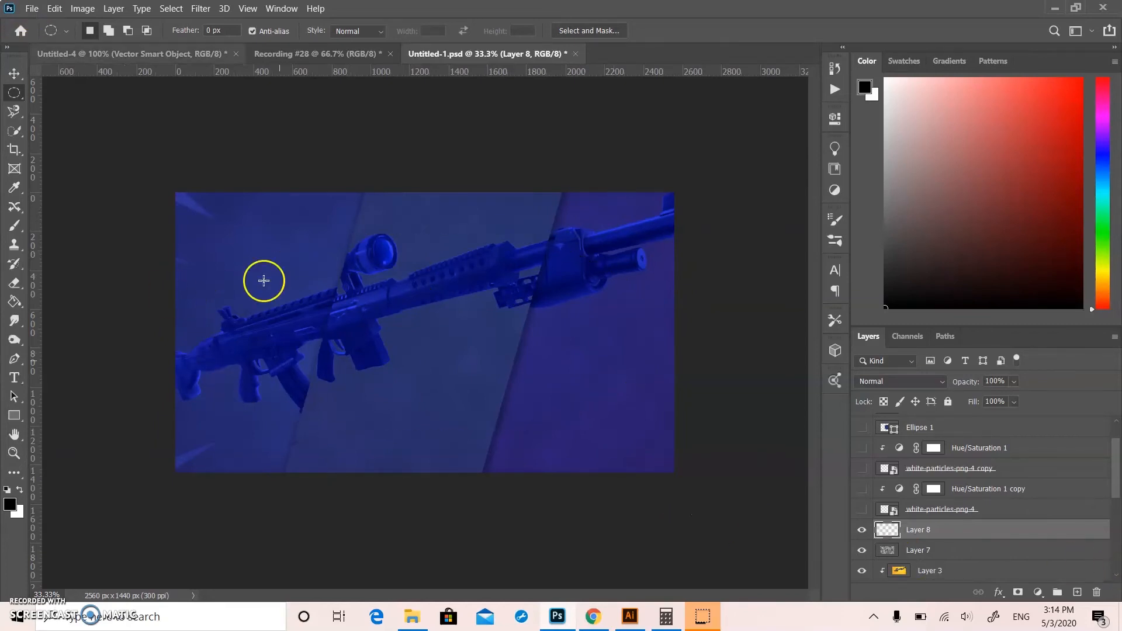
- Try to shift a large elliptical selection toward the middle of the banner with the Move tool, then deselect it
drag(405, 218, 953, 474)
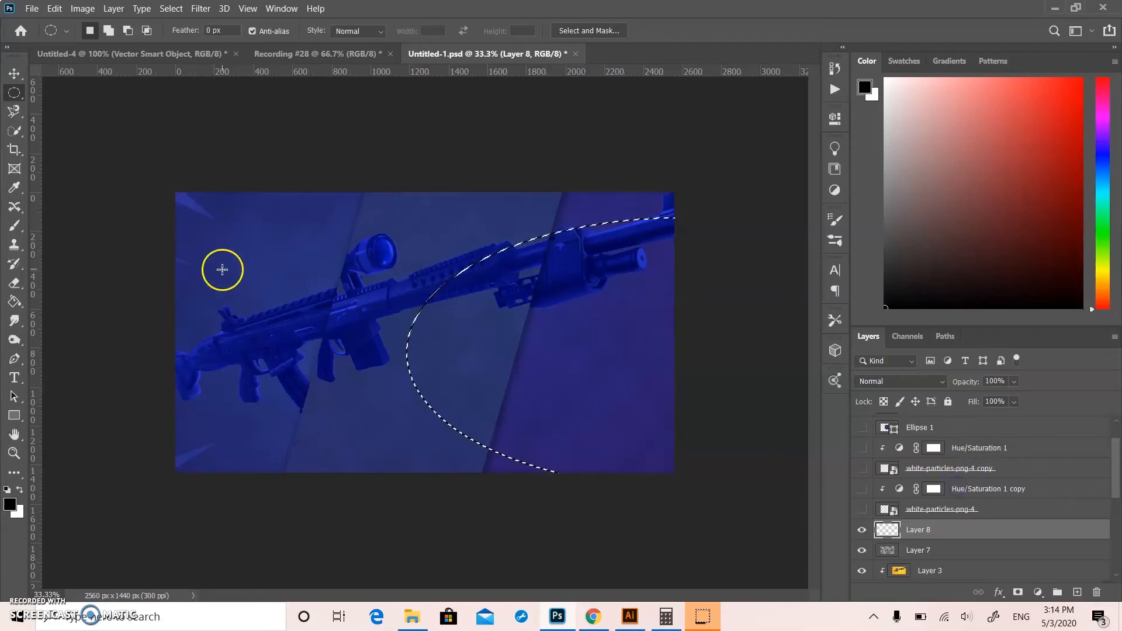
click(15, 72)
drag(454, 310, 238, 283)
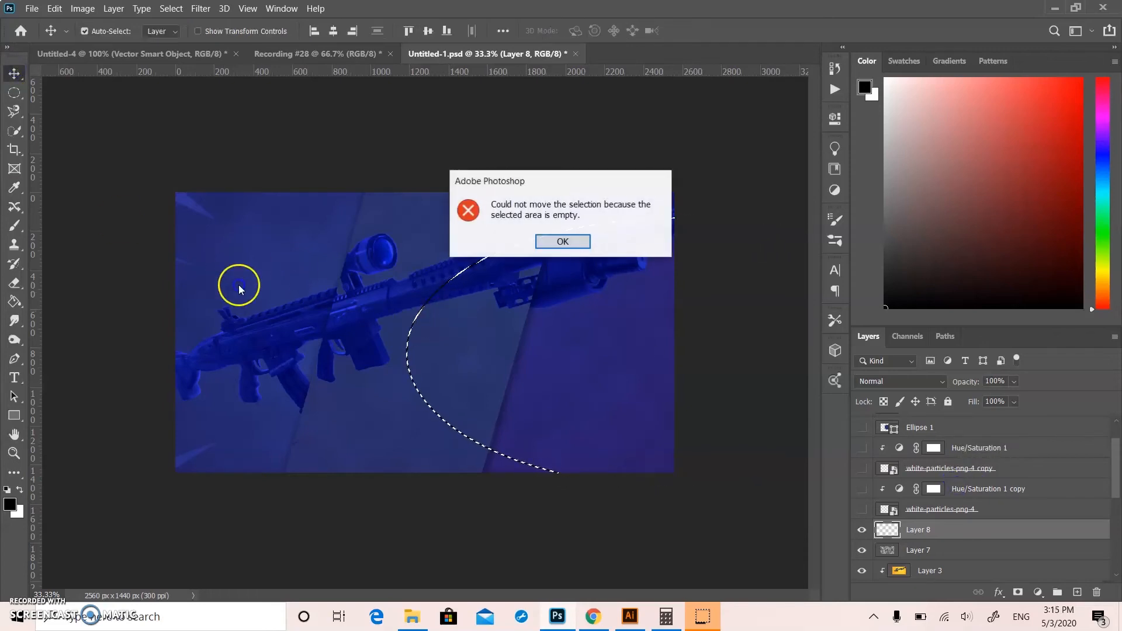
click(578, 242)
click(446, 280)
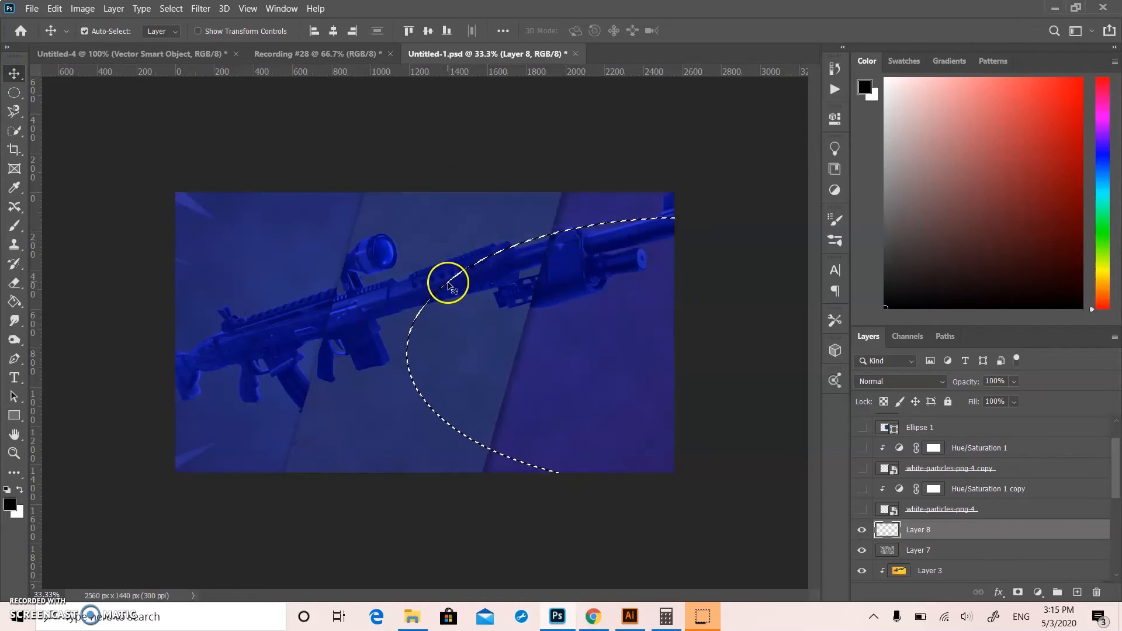
click(565, 240)
click(551, 339)
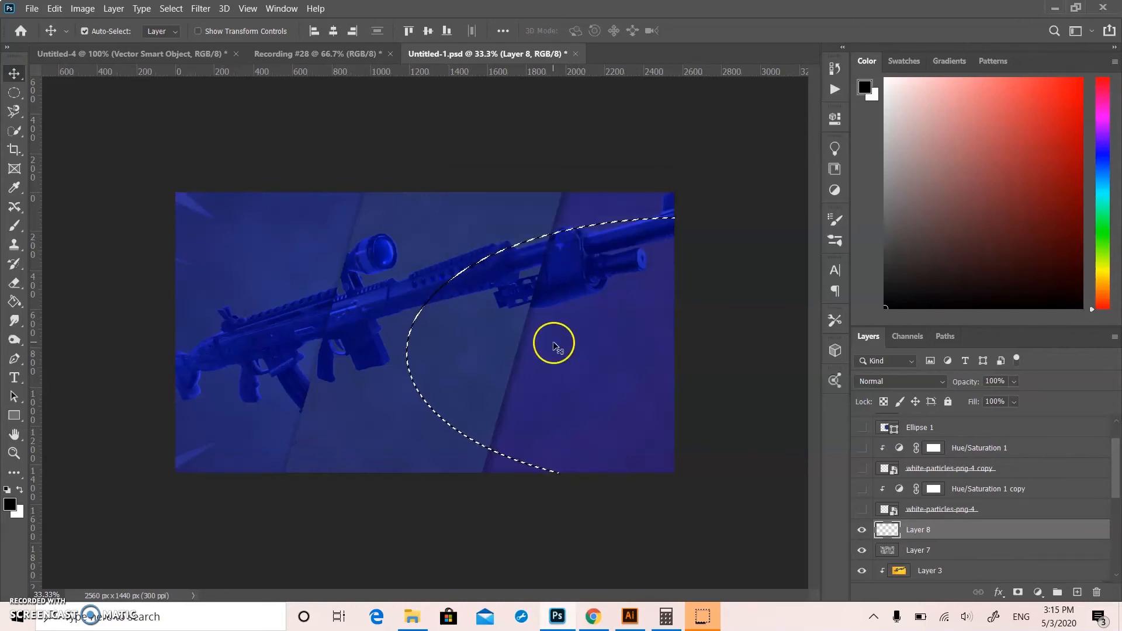
click(563, 241)
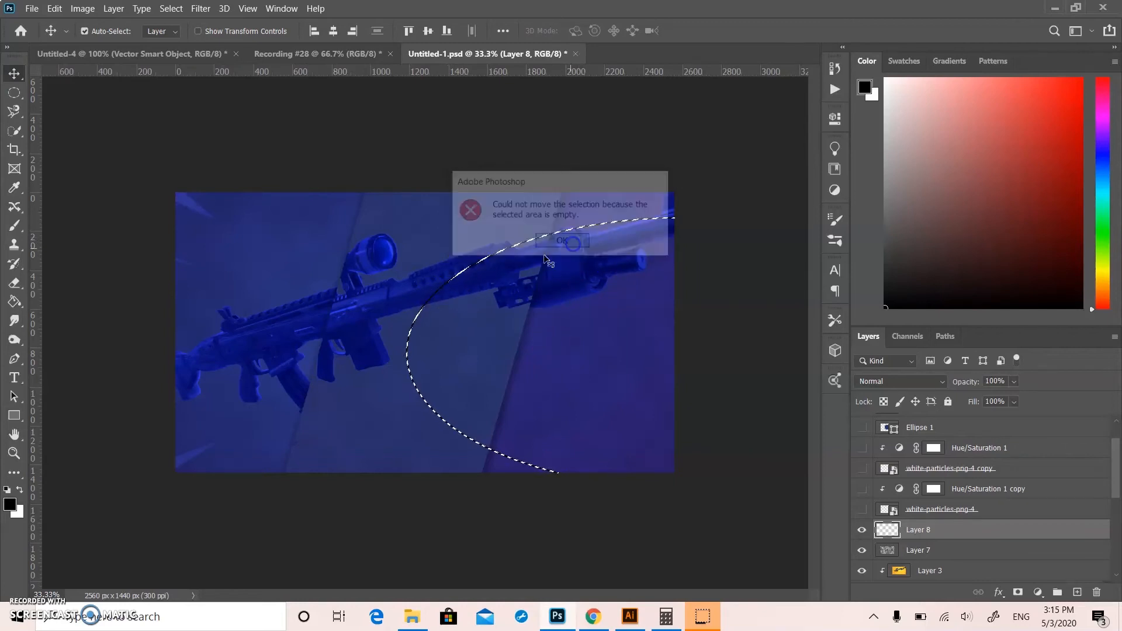
click(414, 314)
drag(414, 314, 362, 309)
key(ctrl+z)
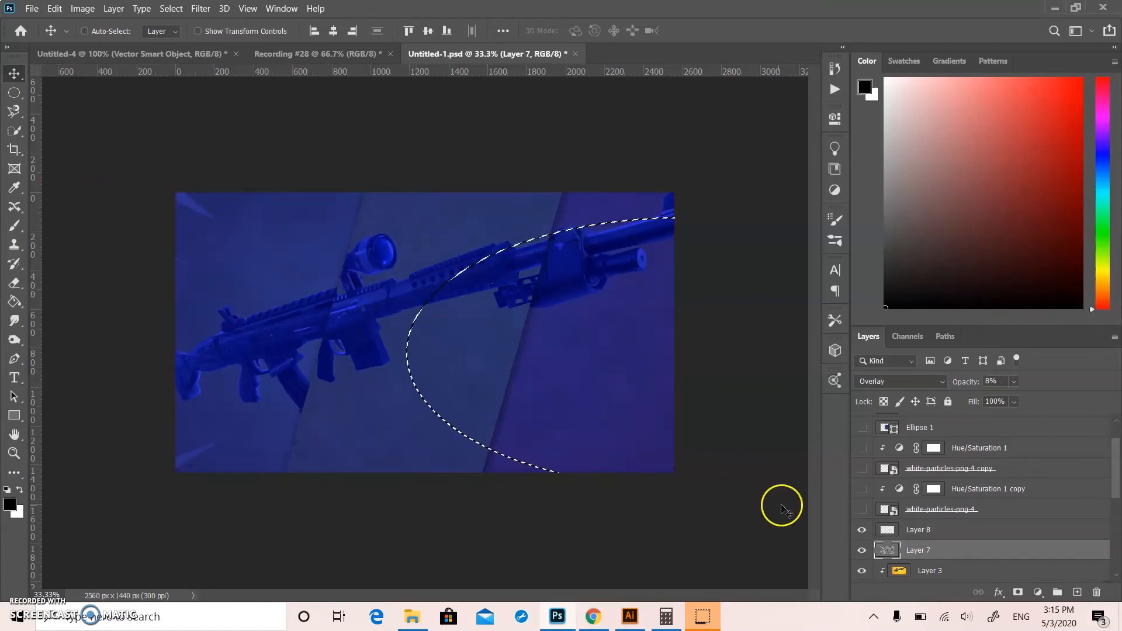
click(909, 531)
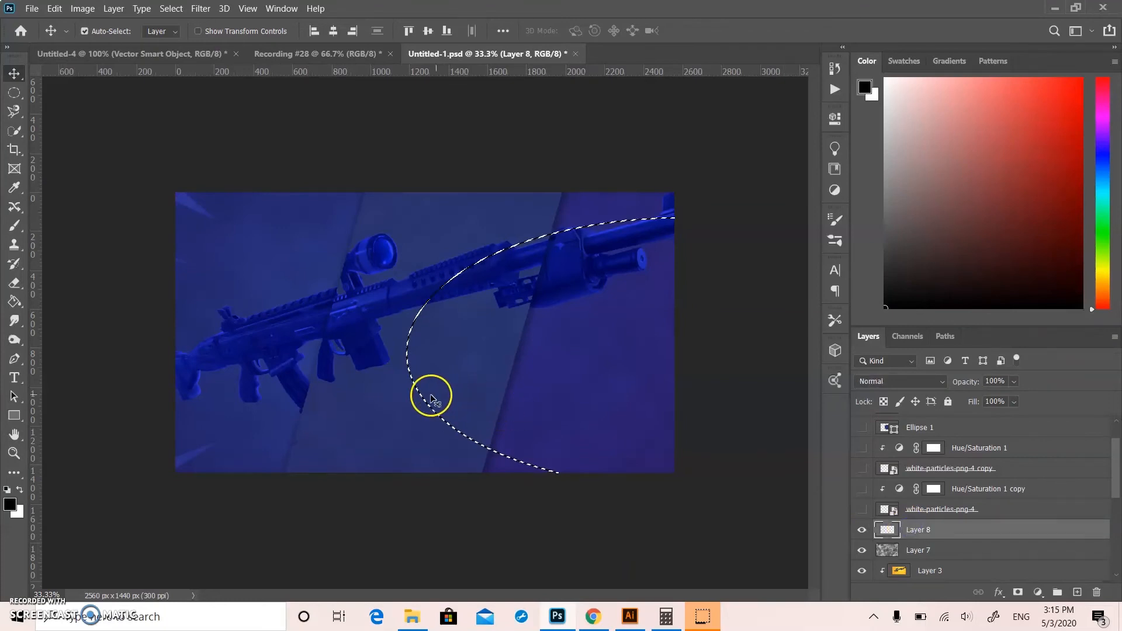
drag(420, 393, 300, 379)
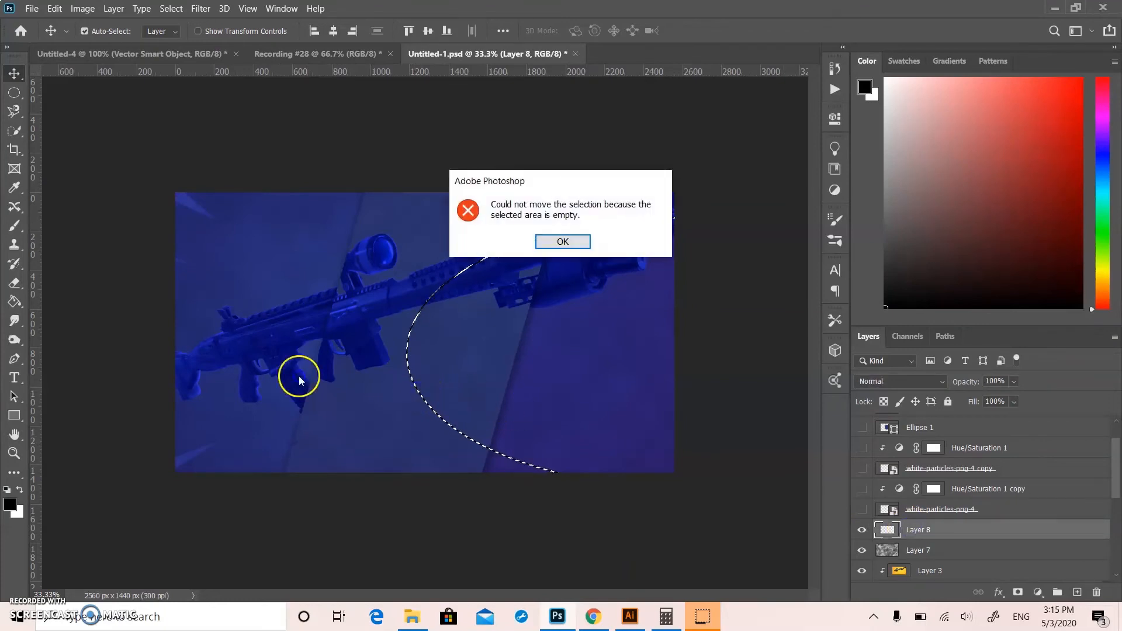
click(537, 246)
click(412, 330)
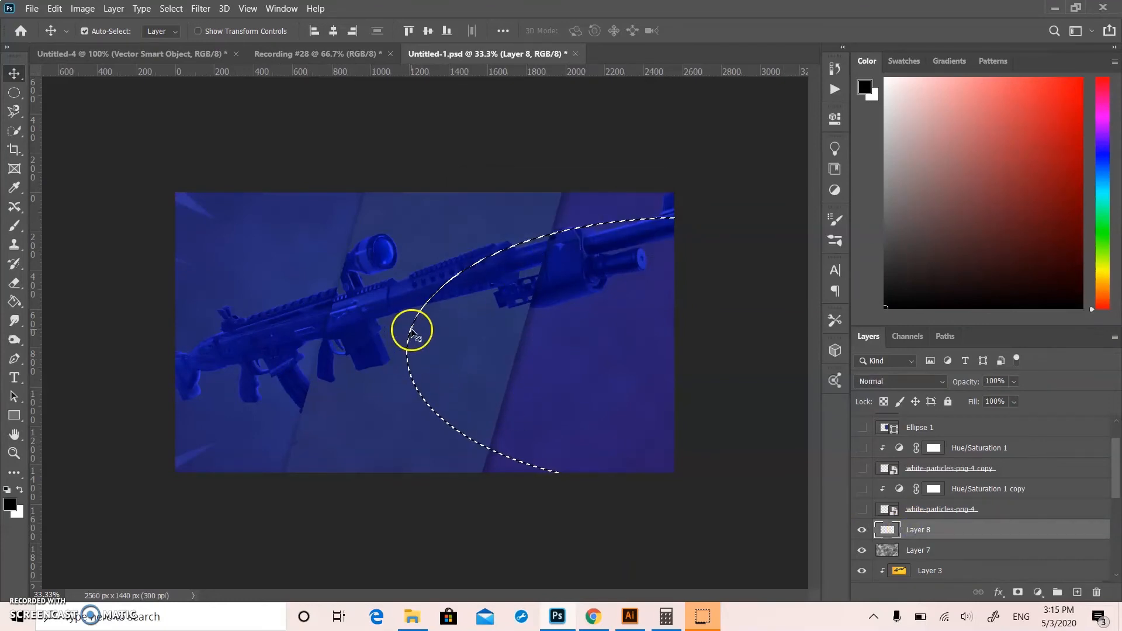
click(572, 244)
key(ctrl+d)
click(51, 209)
- Draw an elliptical selection nearly as tall as the canvas on the new empty layer and centre it over the banner
click(15, 100)
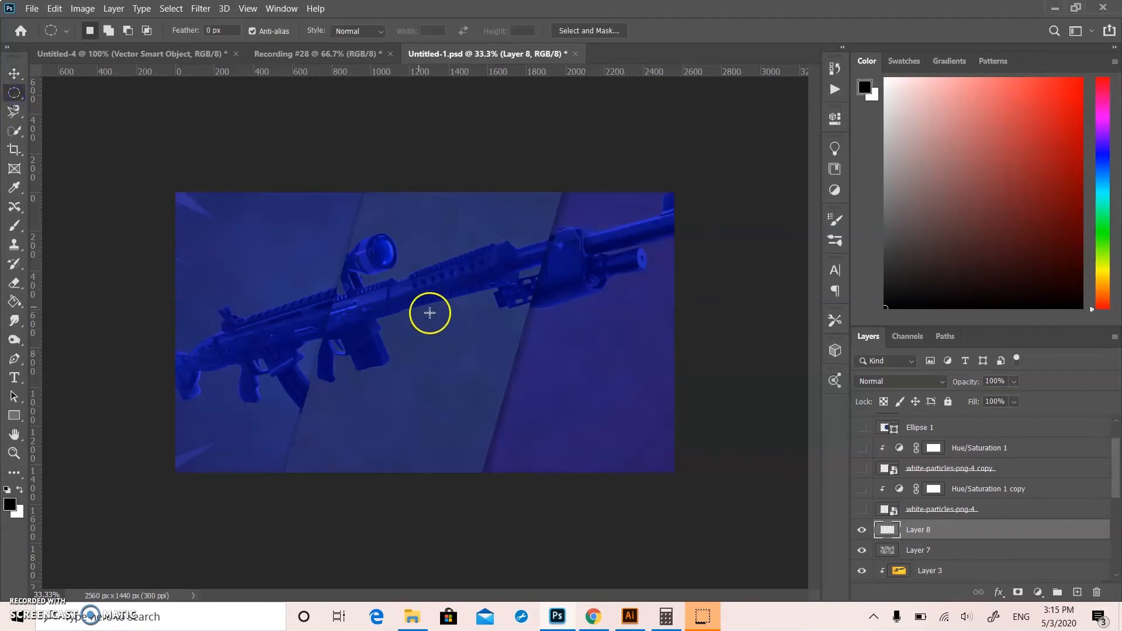
drag(317, 314, 188, 209)
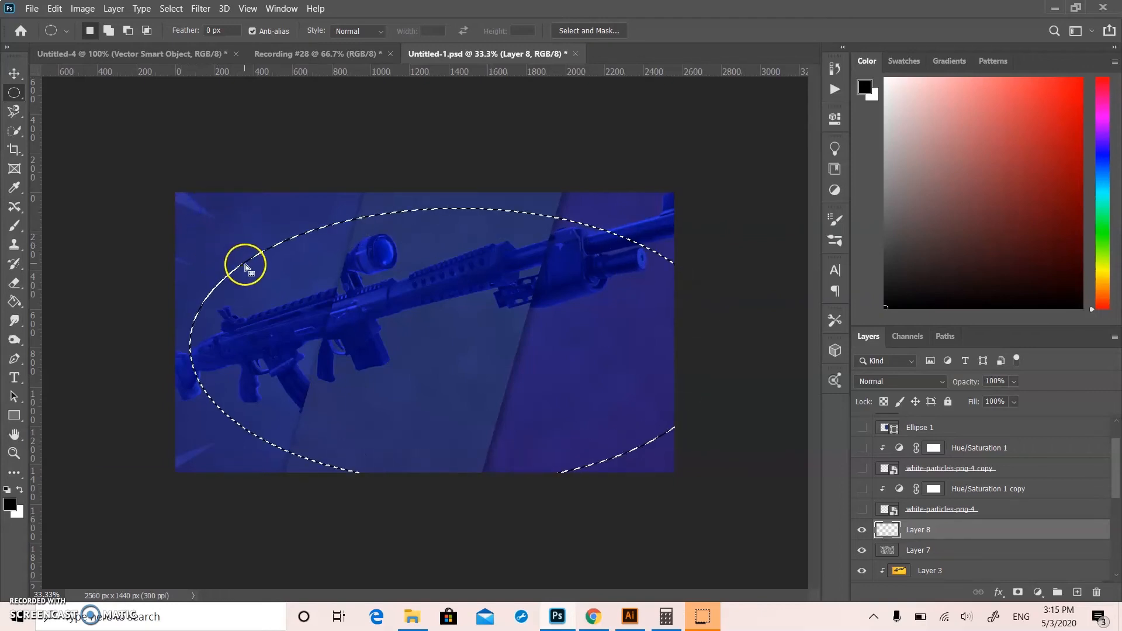
drag(244, 264, 225, 250)
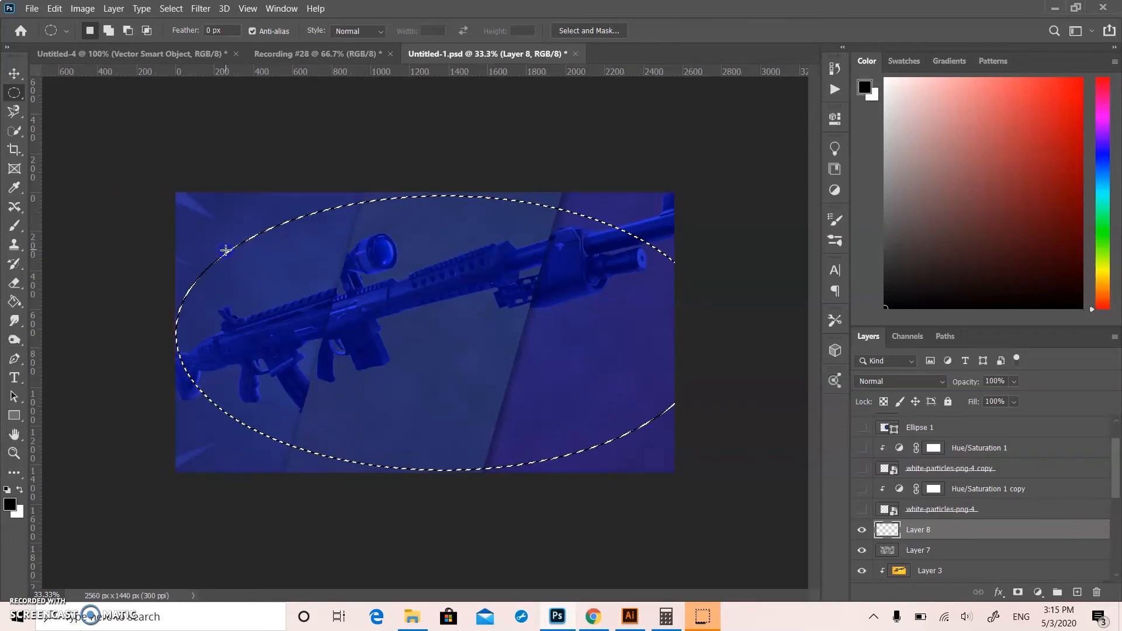
key(shift+Left)
key(shift+Left)
key(shift+Left)
key(shift+Left)
key(shift+Left)
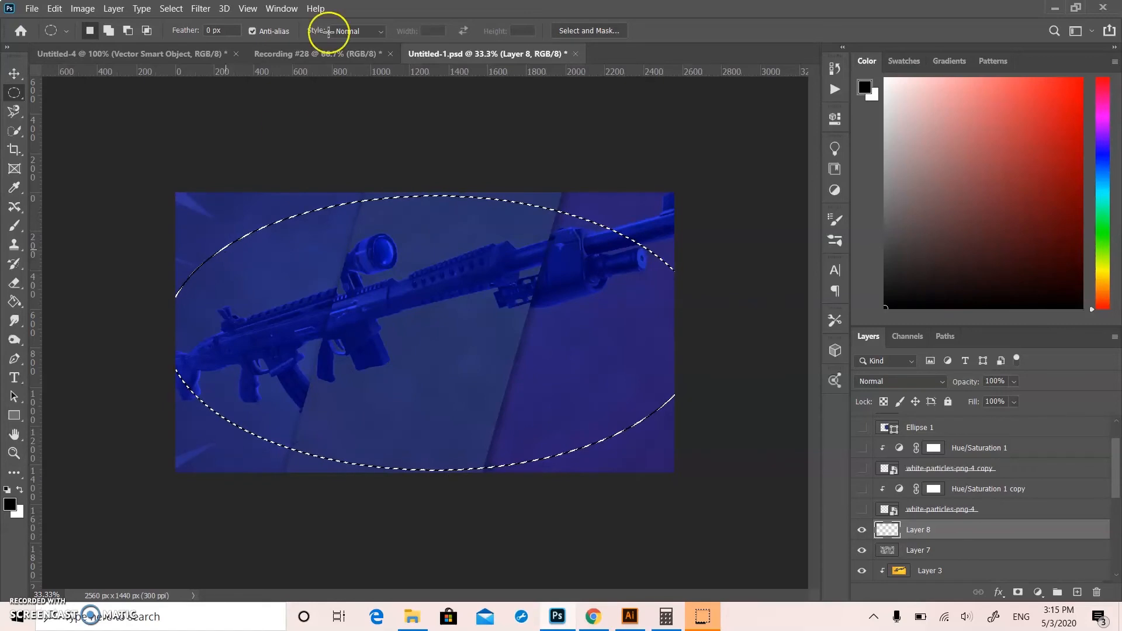
- Invert the elliptical selection so that the banner's corners and outer edges are selected
click(170, 8)
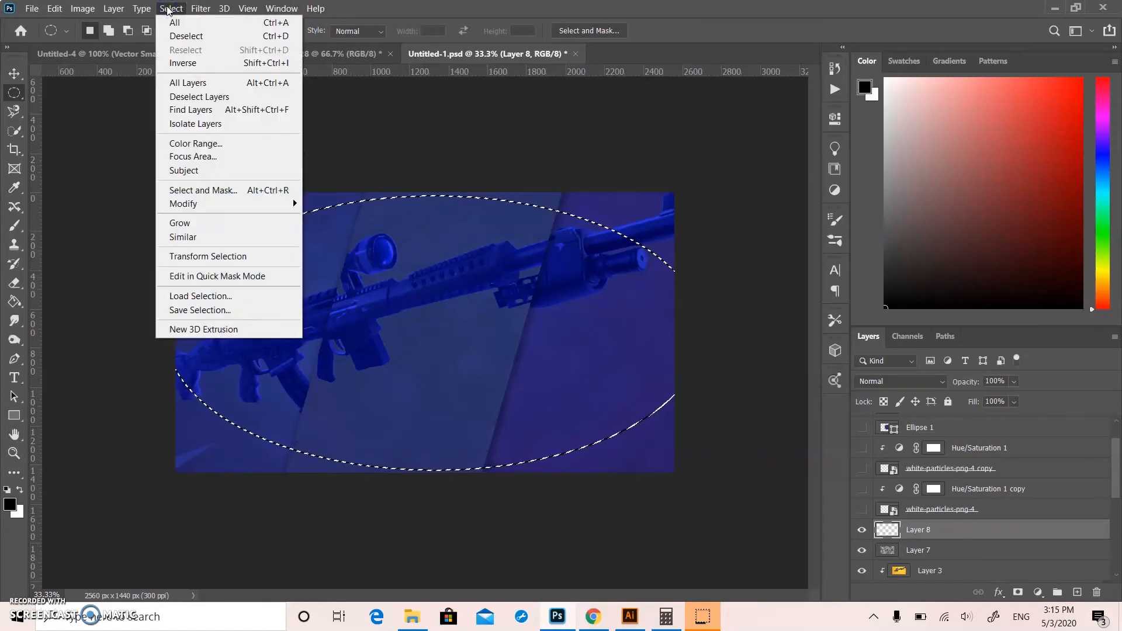
click(193, 65)
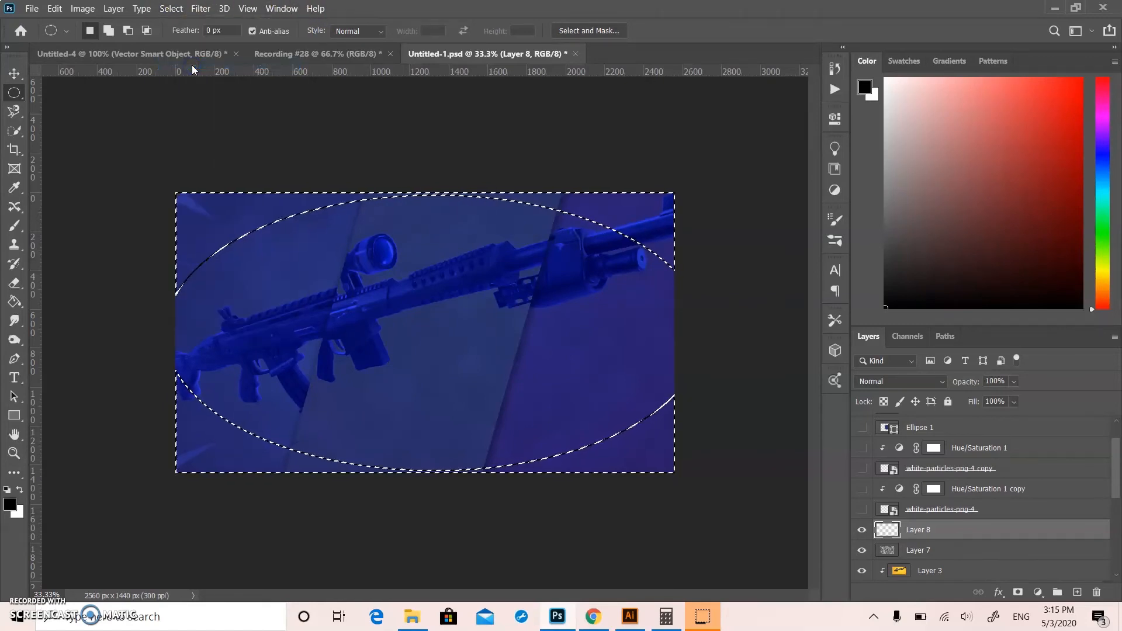
click(240, 203)
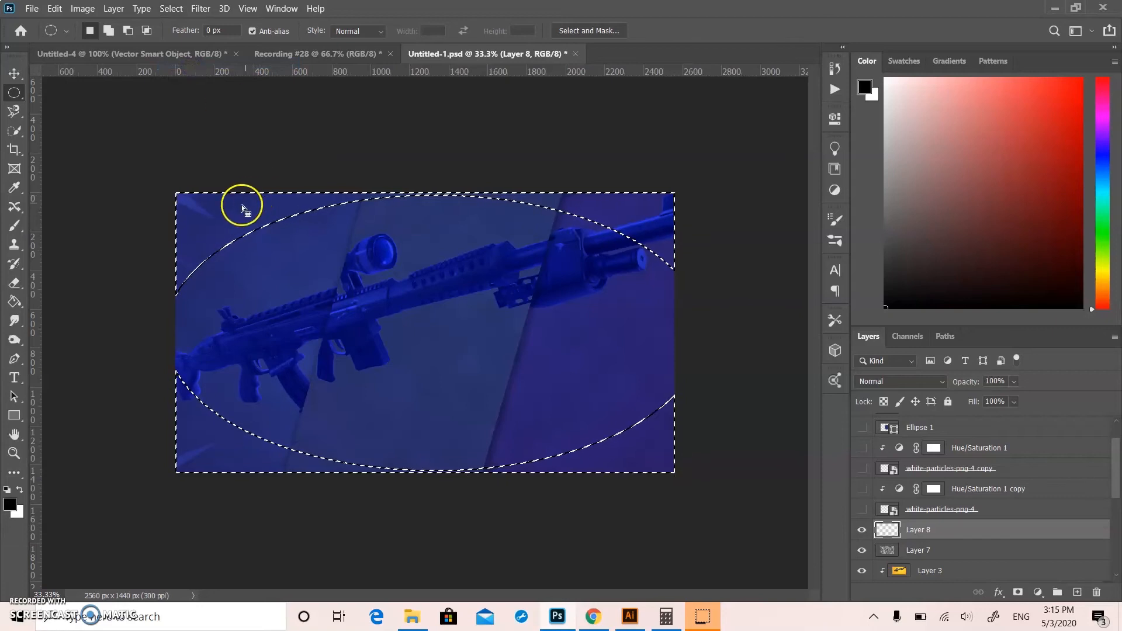
- Fill the inverted selection around the ellipse with black at 100% opacity on Layer 8, and clear the selection
right_click(236, 207)
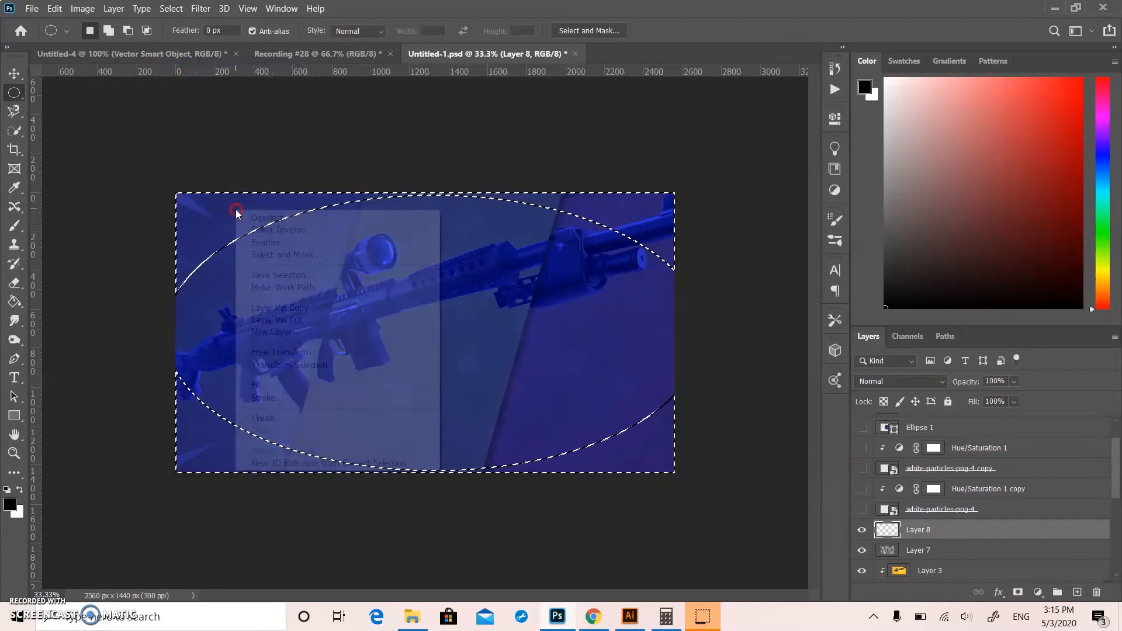
click(272, 389)
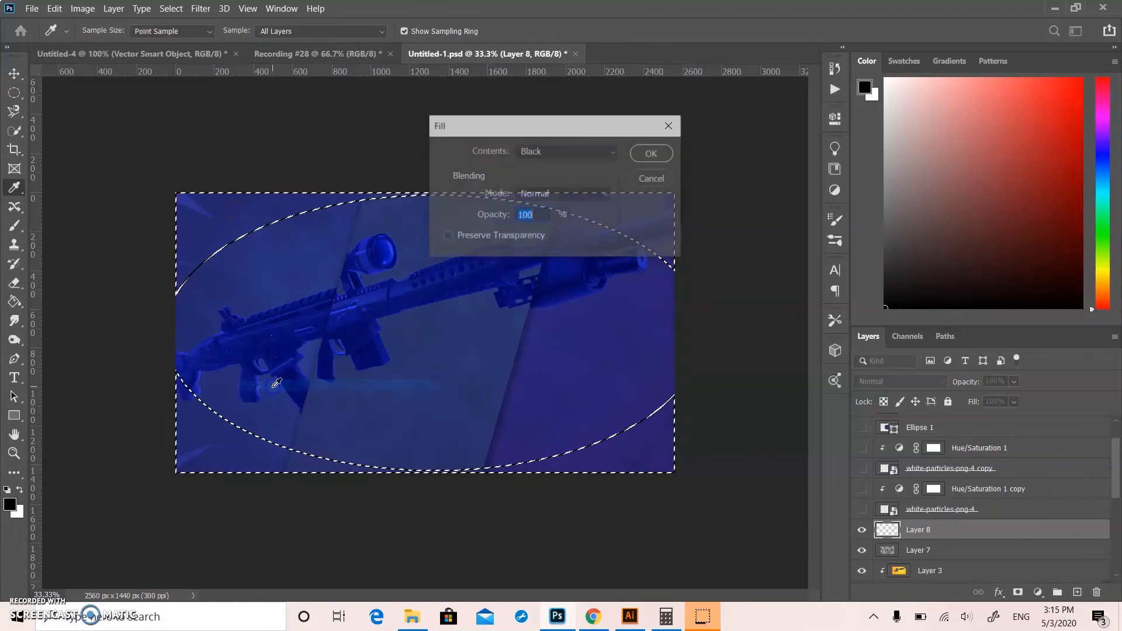
click(640, 156)
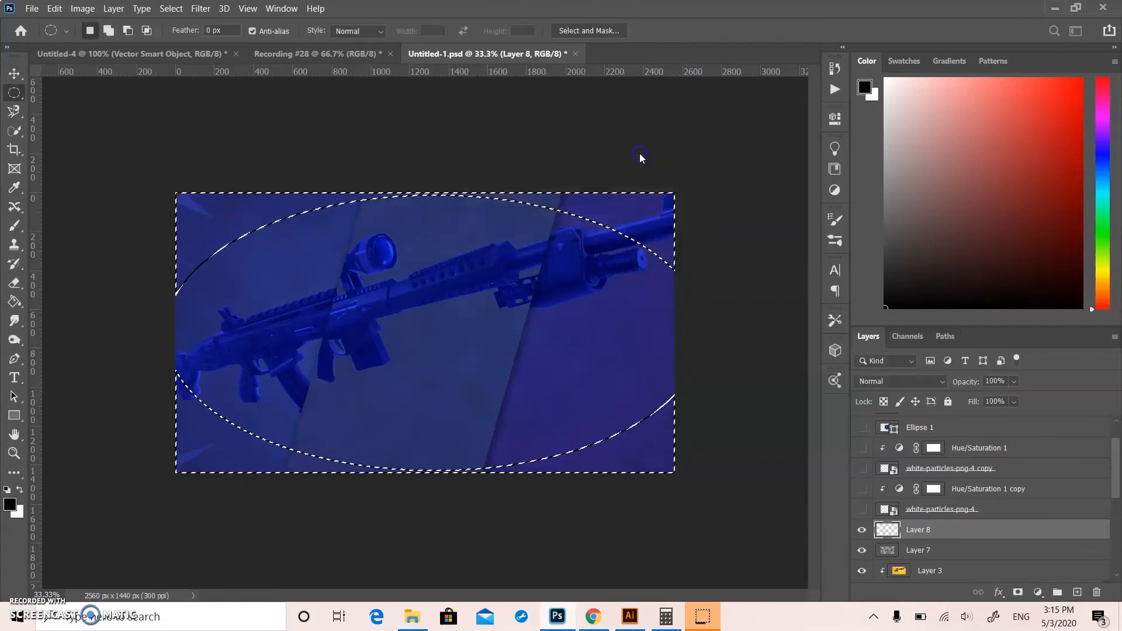
click(16, 74)
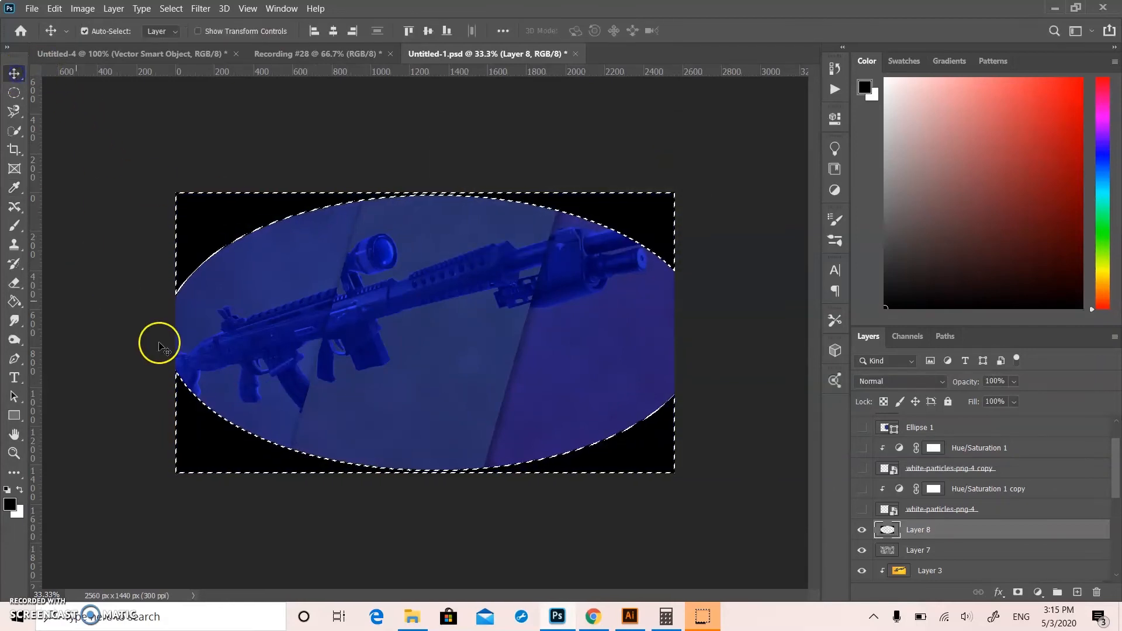
key(ctrl)
key(ctrl+d)
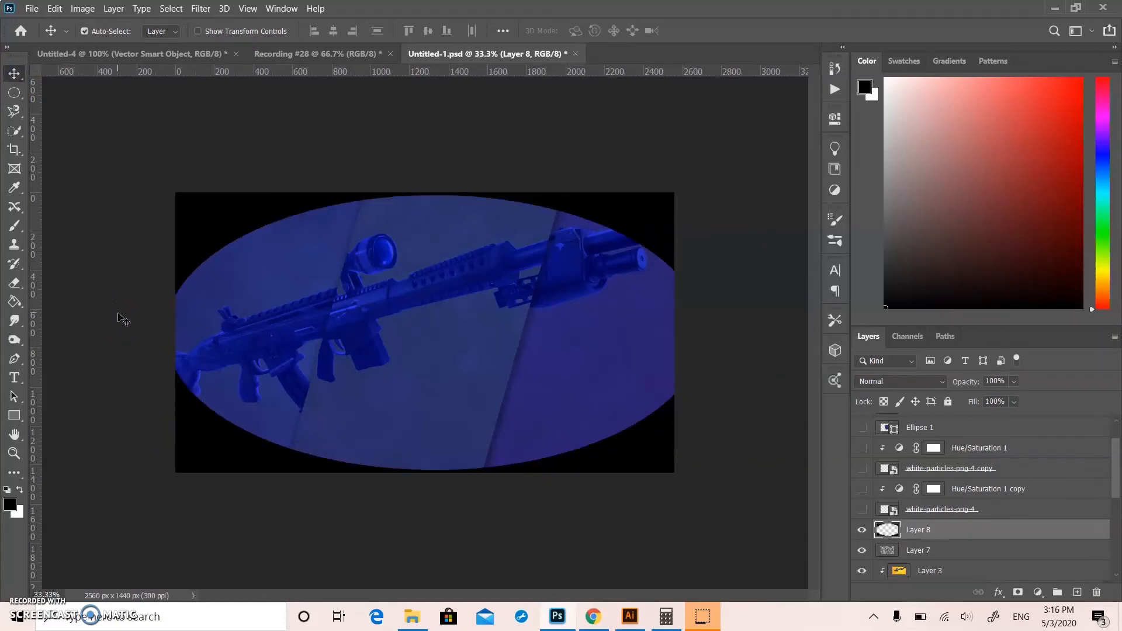
key(ctrl+t)
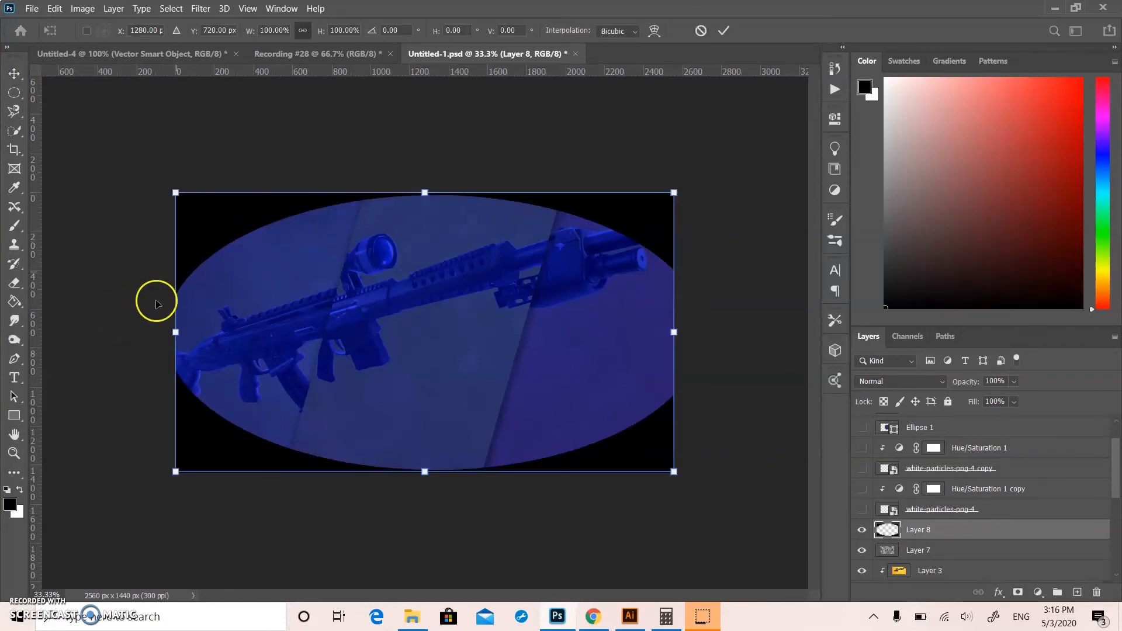
mouse_move(176, 332)
mouse_down()
mouse_move(246, 331)
mouse_move(176, 328)
mouse_up()
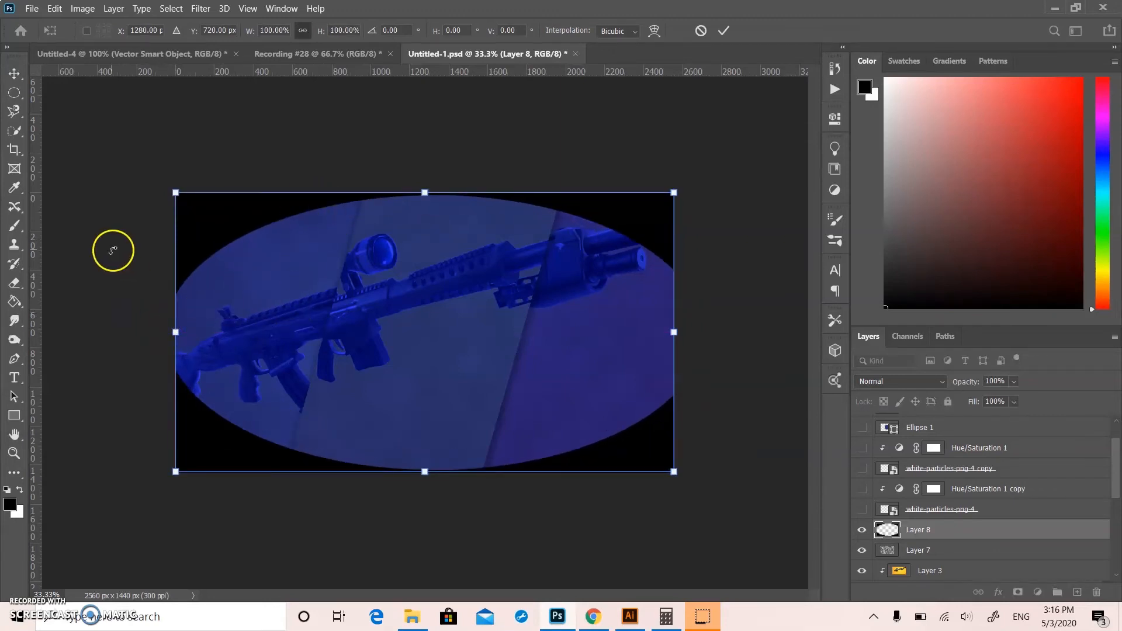
click(11, 68)
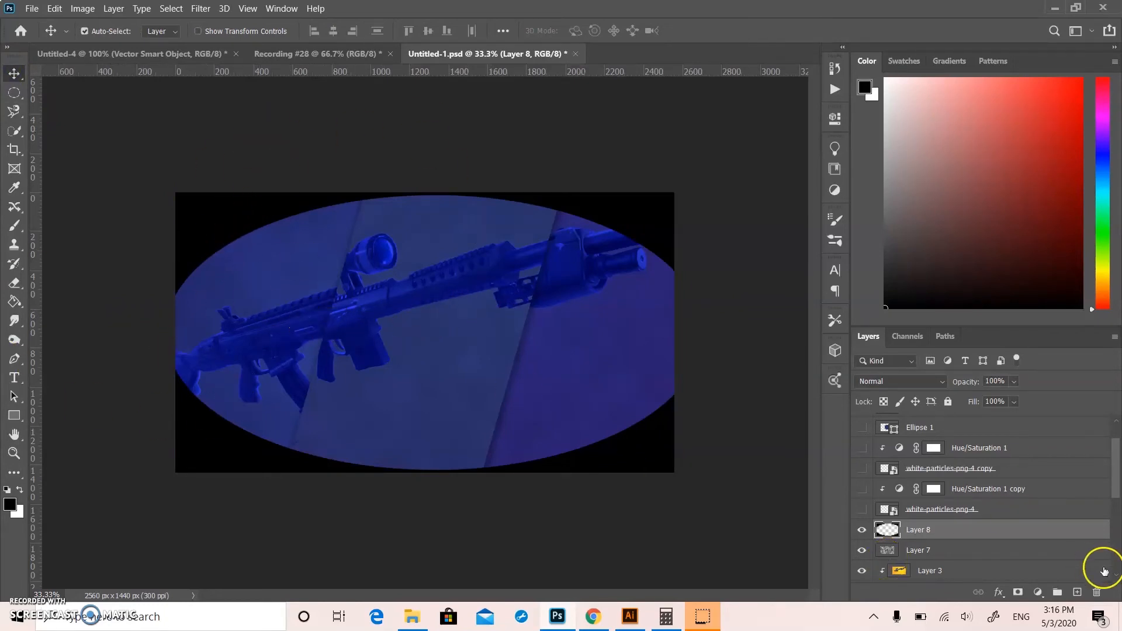
- Try a lower opacity and browse the blend modes for Layer 8, then restore Normal at 100% opacity
click(1014, 381)
click(901, 385)
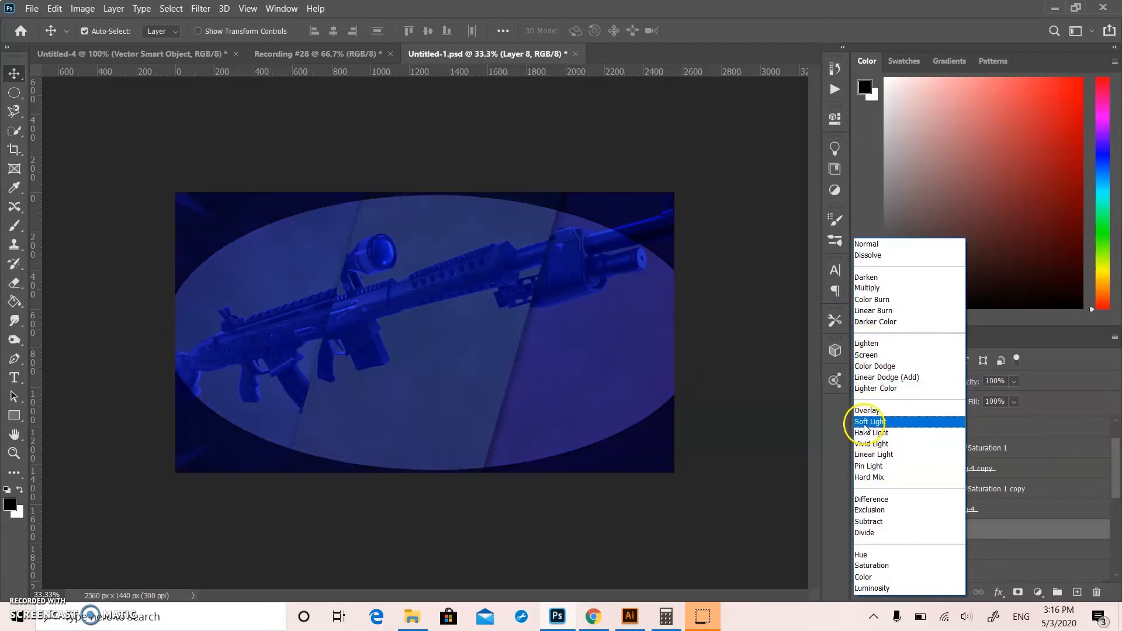
click(767, 416)
drag(993, 403, 1118, 381)
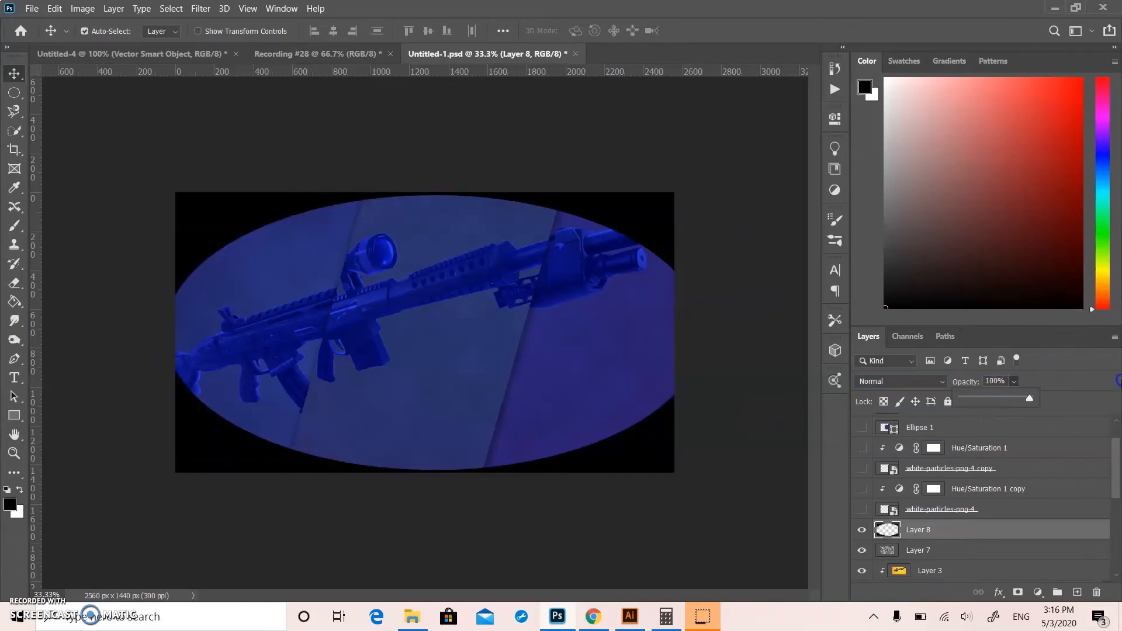
click(784, 442)
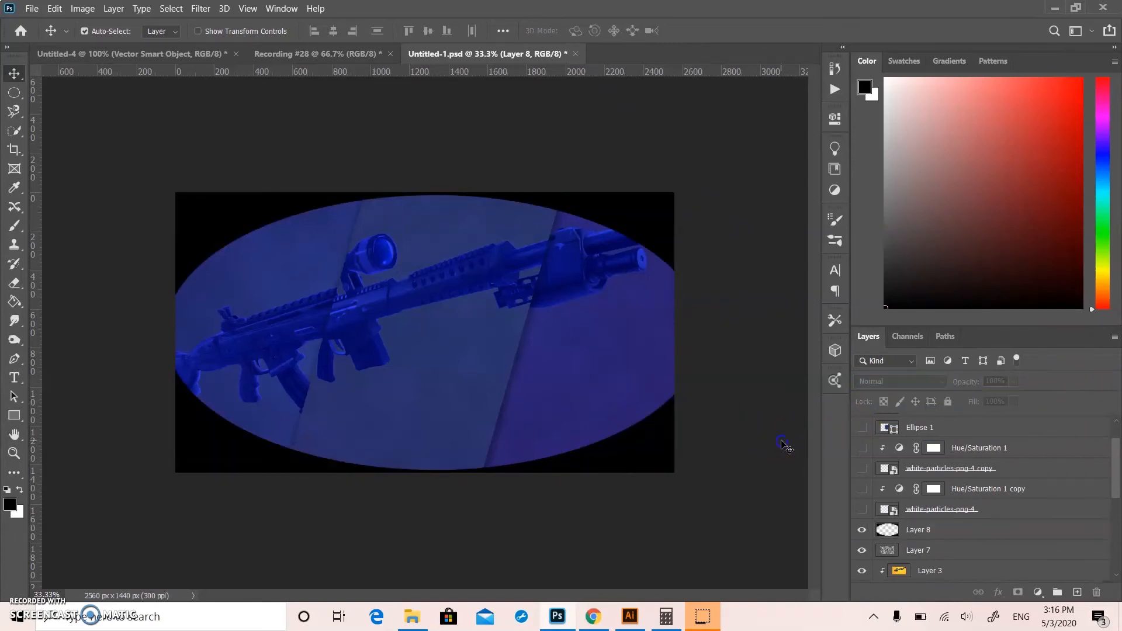
- Apply a Gaussian Blur with a 179.1 pixel radius to Layer 8 to soften the black edges into a vignette
click(916, 530)
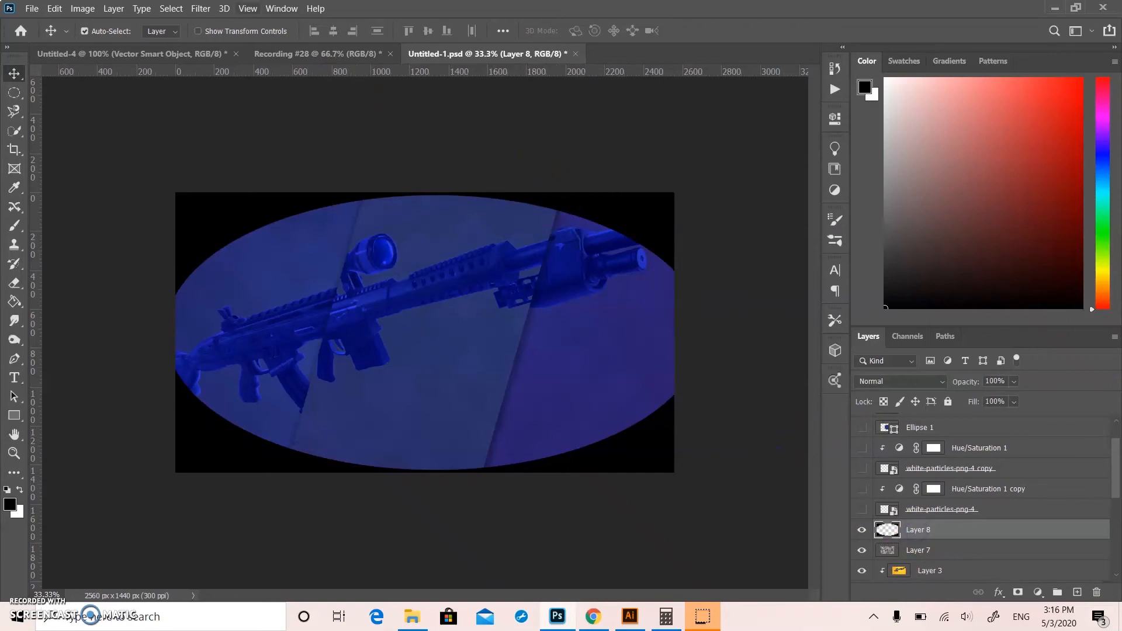
click(195, 8)
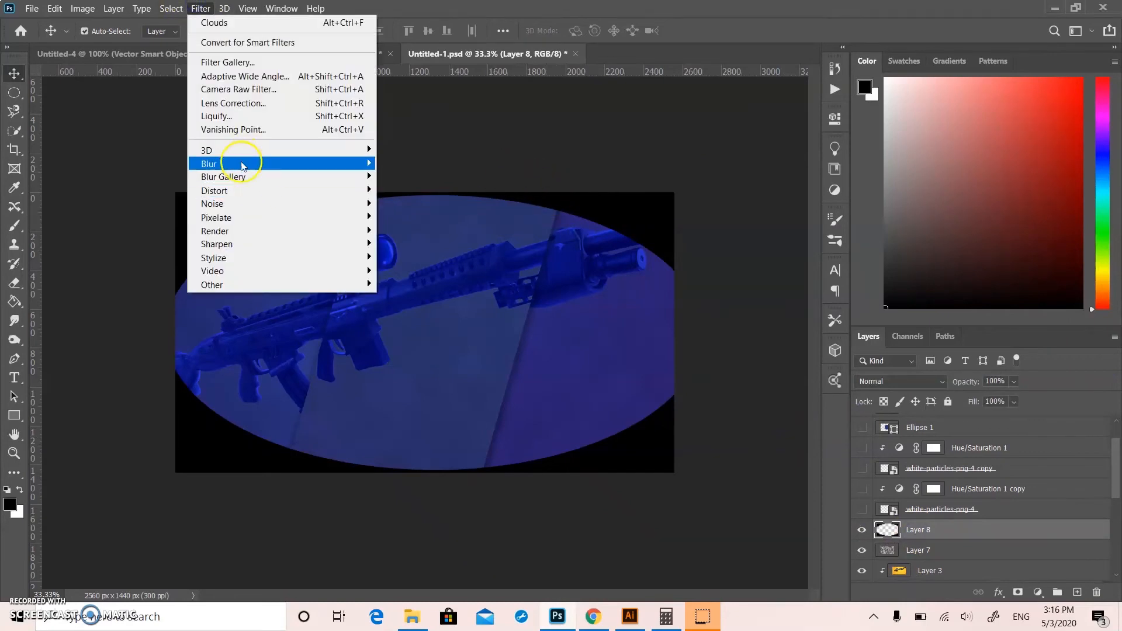
click(241, 165)
click(412, 218)
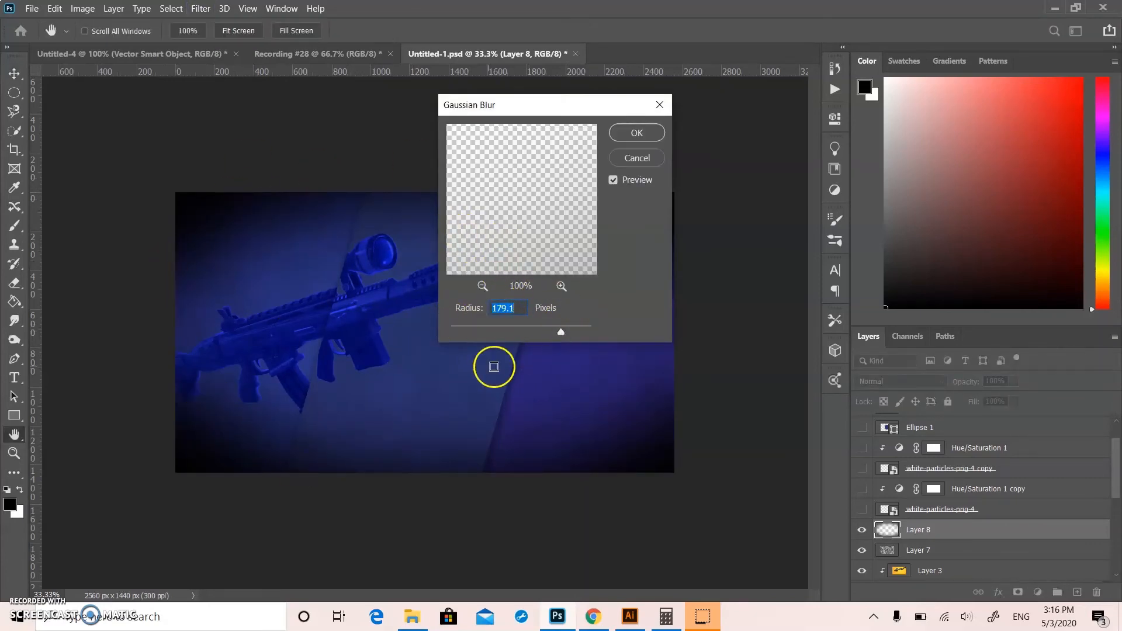
click(643, 133)
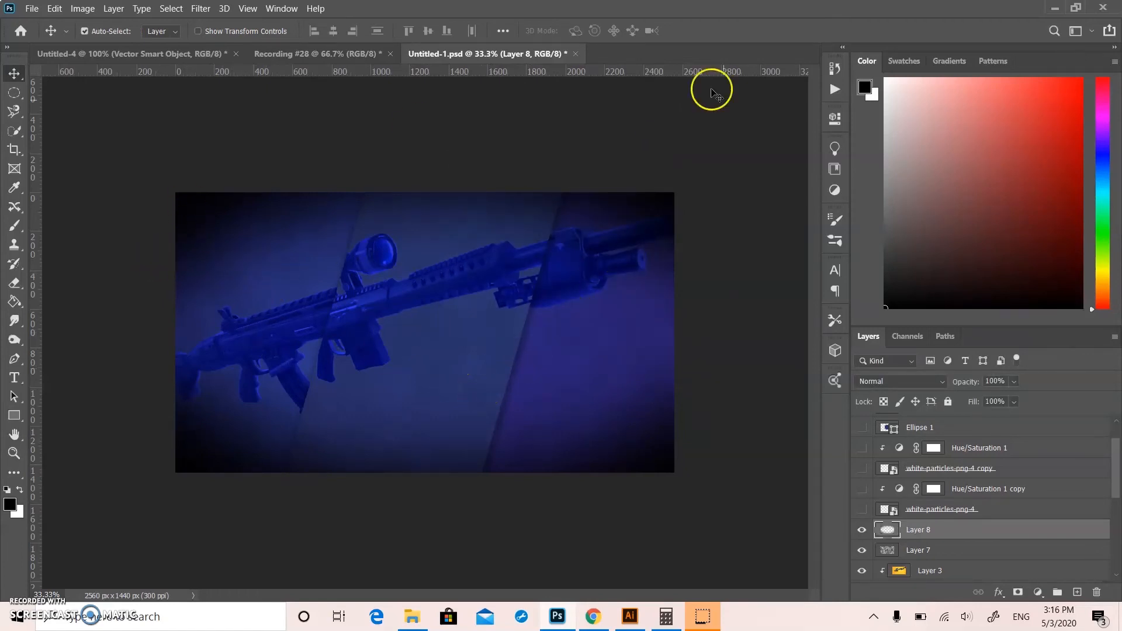
- Toggle the white-particles-png-4 layer's visibility to compare its effect, and leave the layer shown
click(982, 514)
click(862, 509)
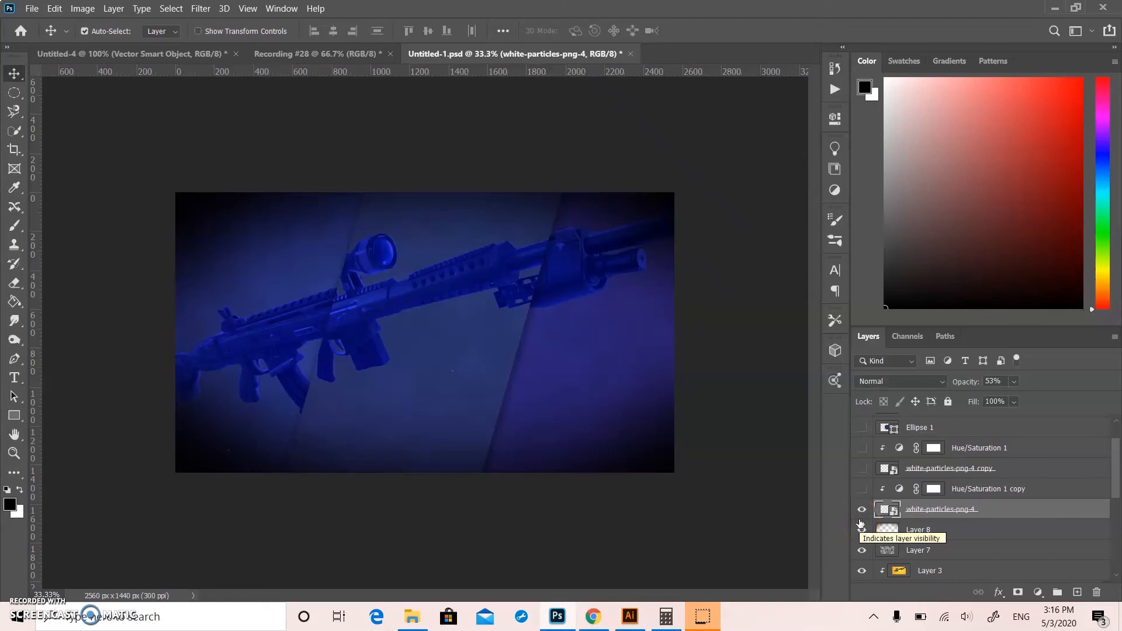
click(854, 513)
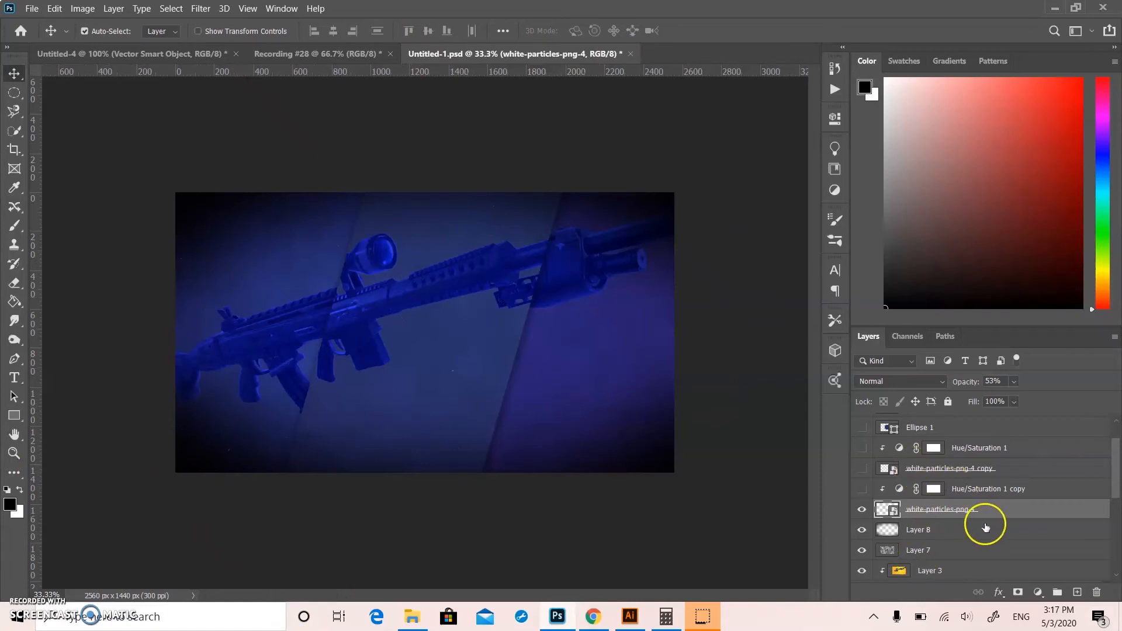
click(862, 510)
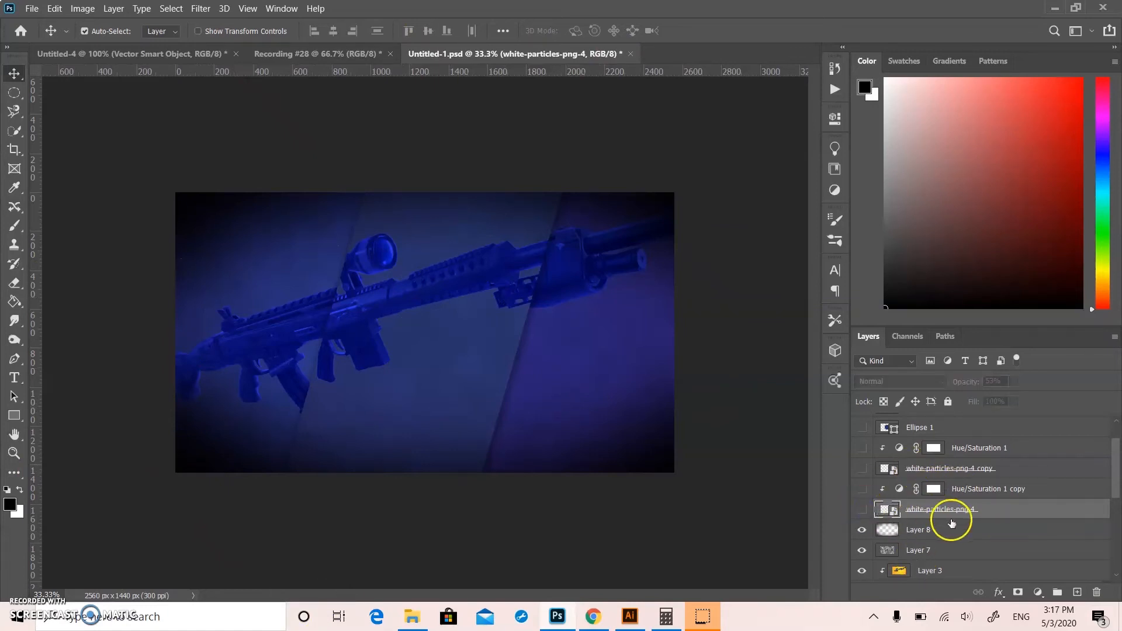
click(863, 508)
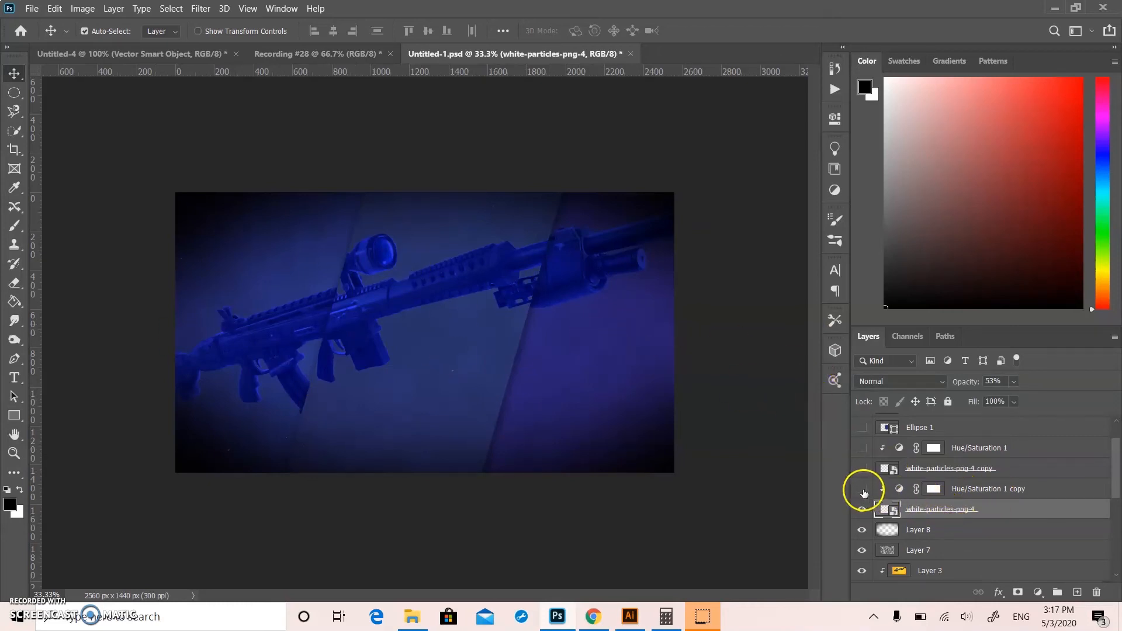
- Delete the Hue/Saturation 1 copy adjustment and its layer mask from above the white-particles-png-4 layer
click(979, 491)
click(1097, 592)
click(519, 249)
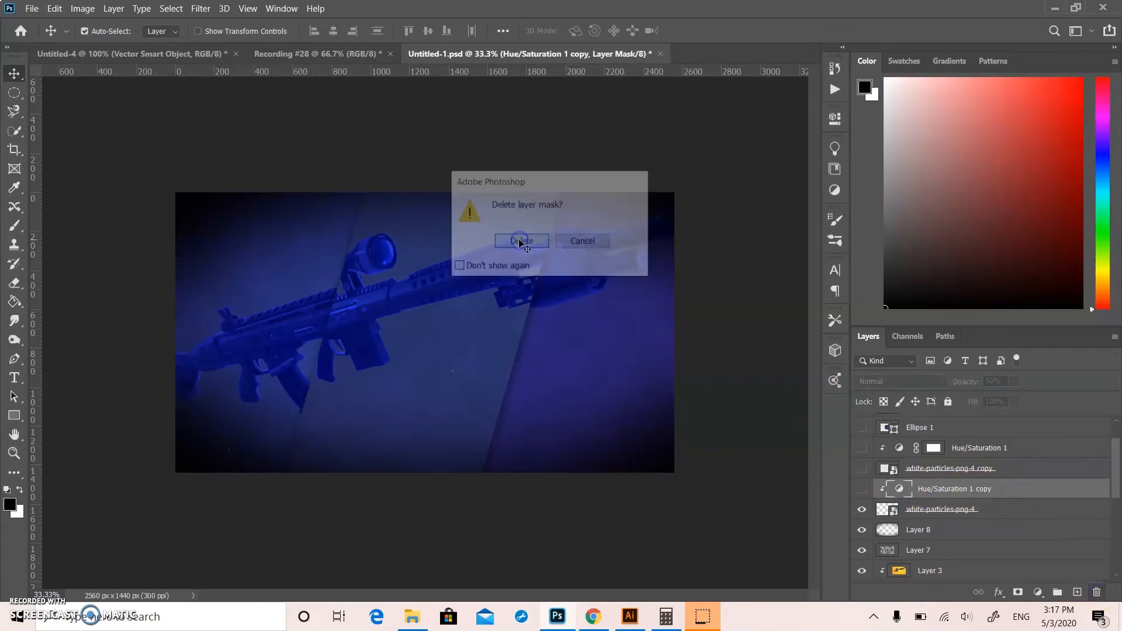
click(1097, 592)
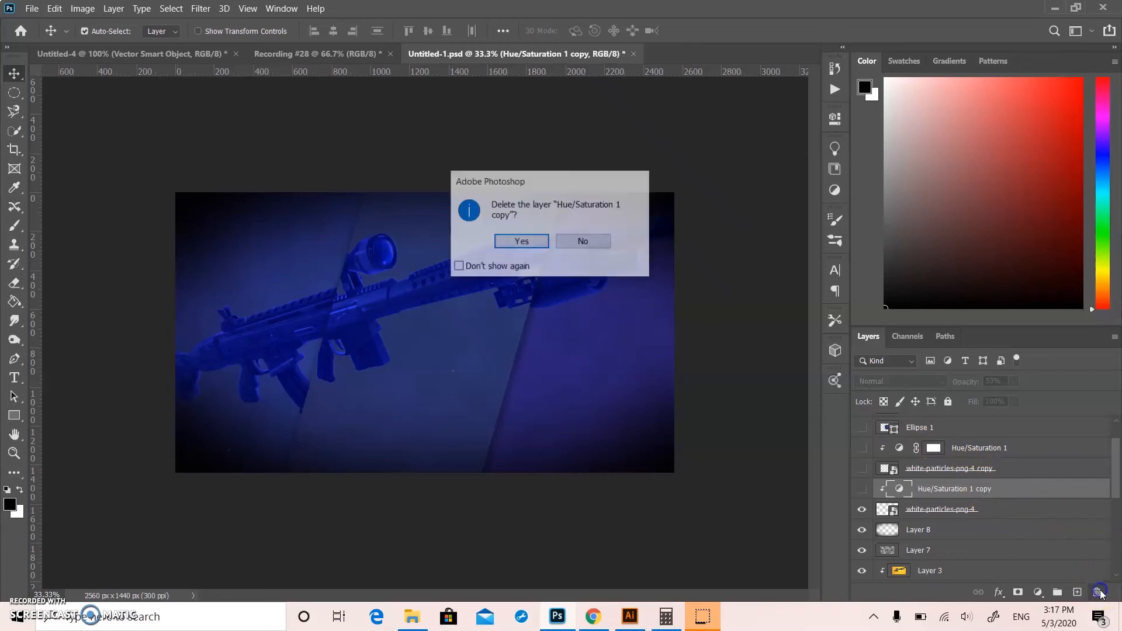
click(538, 243)
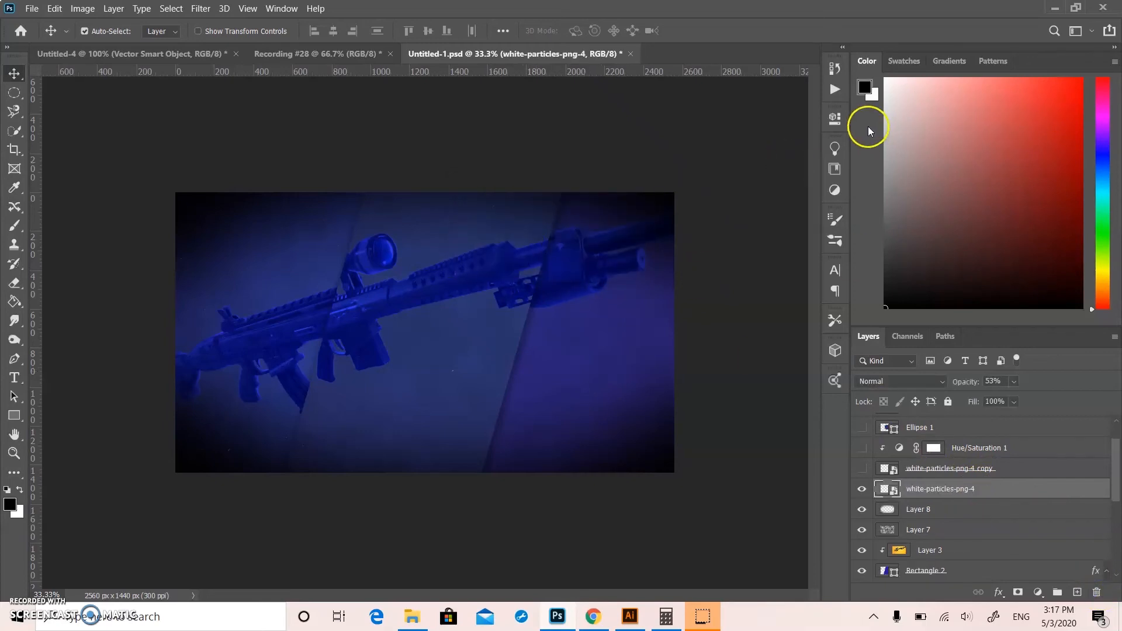
- Add a Hue/Saturation adjustment with Lightness +100 and clip it to the white-particles-png-4 layer
click(835, 191)
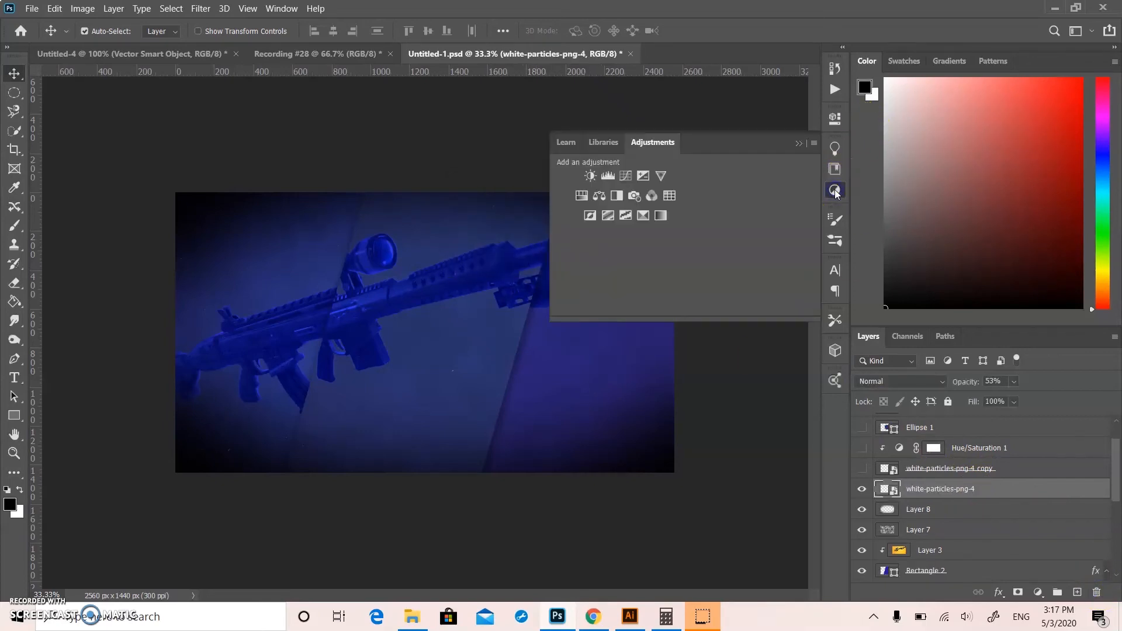
click(581, 196)
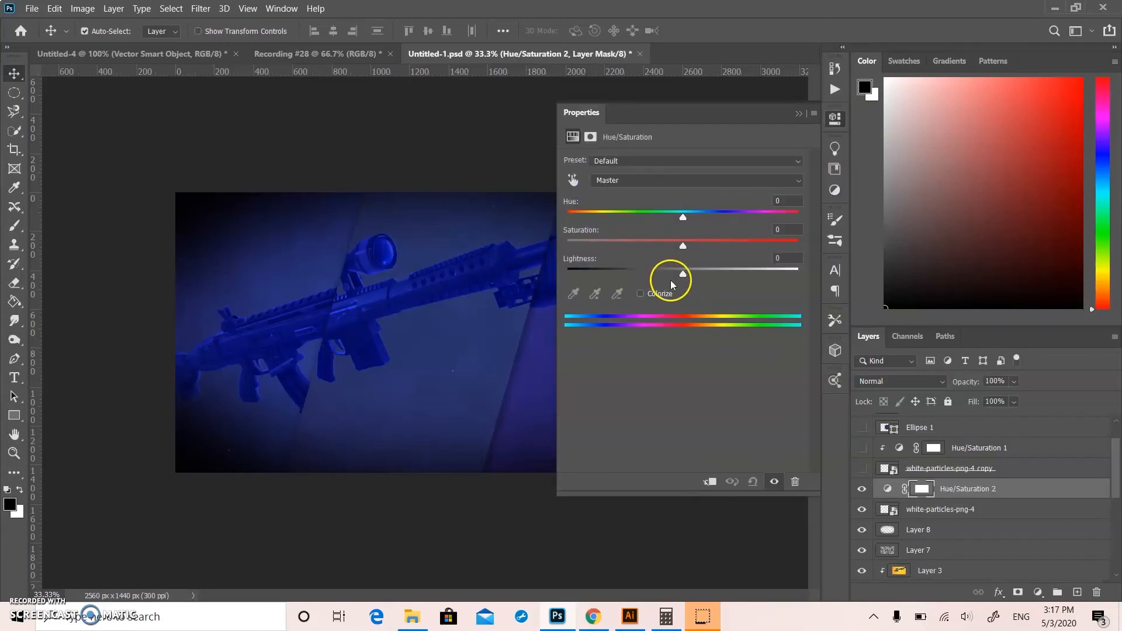
drag(682, 275, 906, 302)
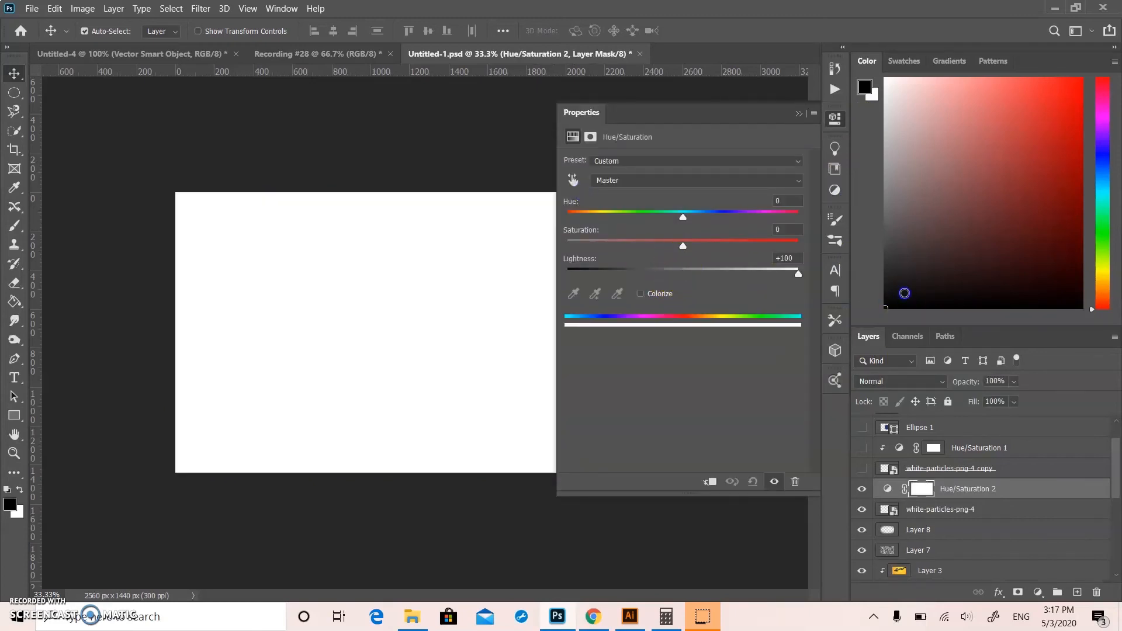
click(969, 490)
alt+click(971, 496)
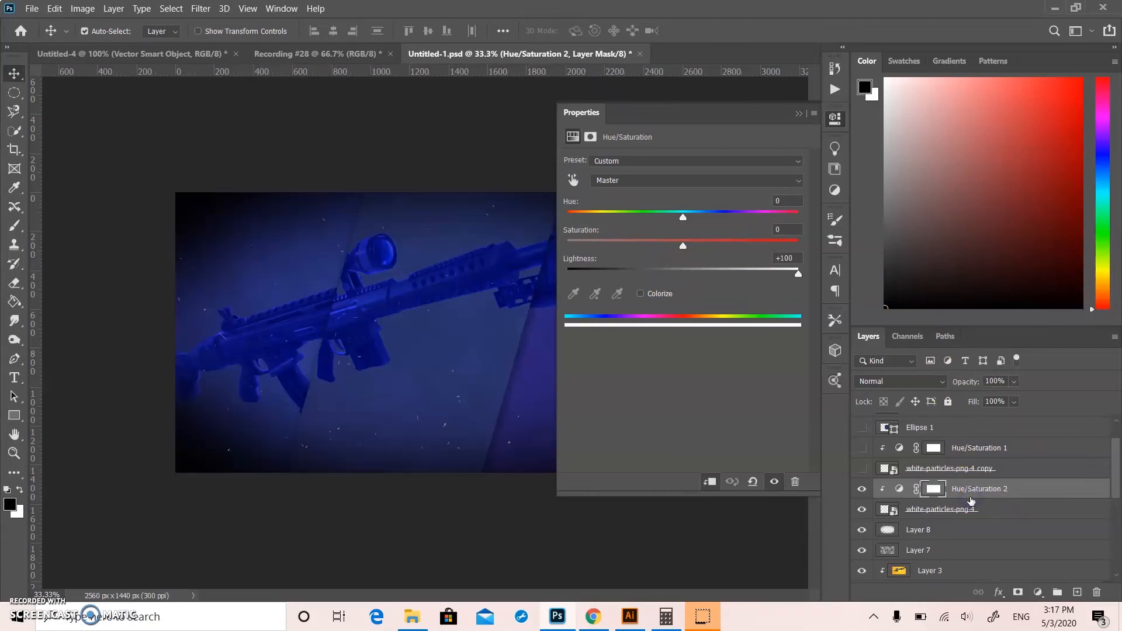
click(799, 114)
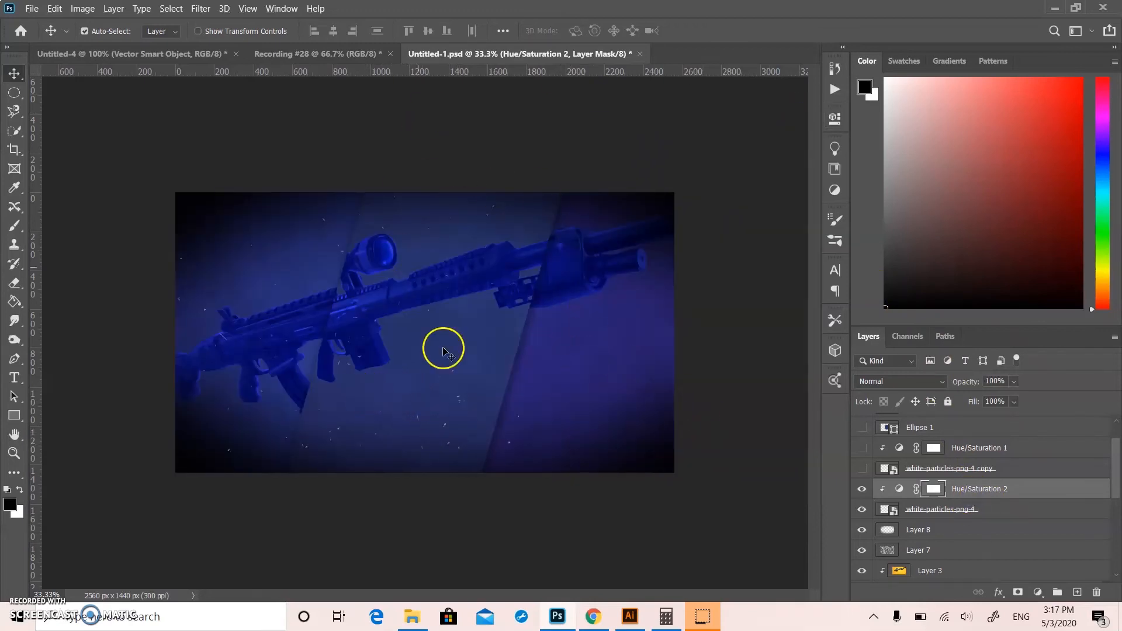
- Try to shift the white particles with the Move tool, and undo the accidental move of the Layer 7 clouds
click(978, 510)
drag(440, 388, 468, 388)
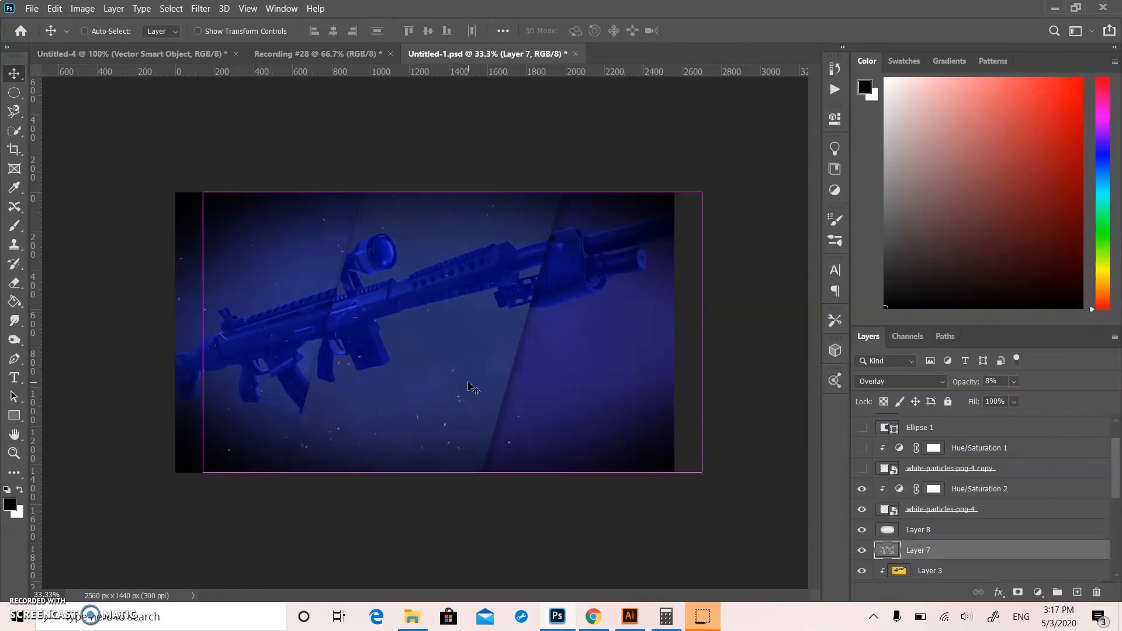
click(924, 528)
click(930, 491)
- Free-transform the white-particles-png-4 layer, moving it to about X 1280 px, Y 689 px near the banner's centre
click(929, 509)
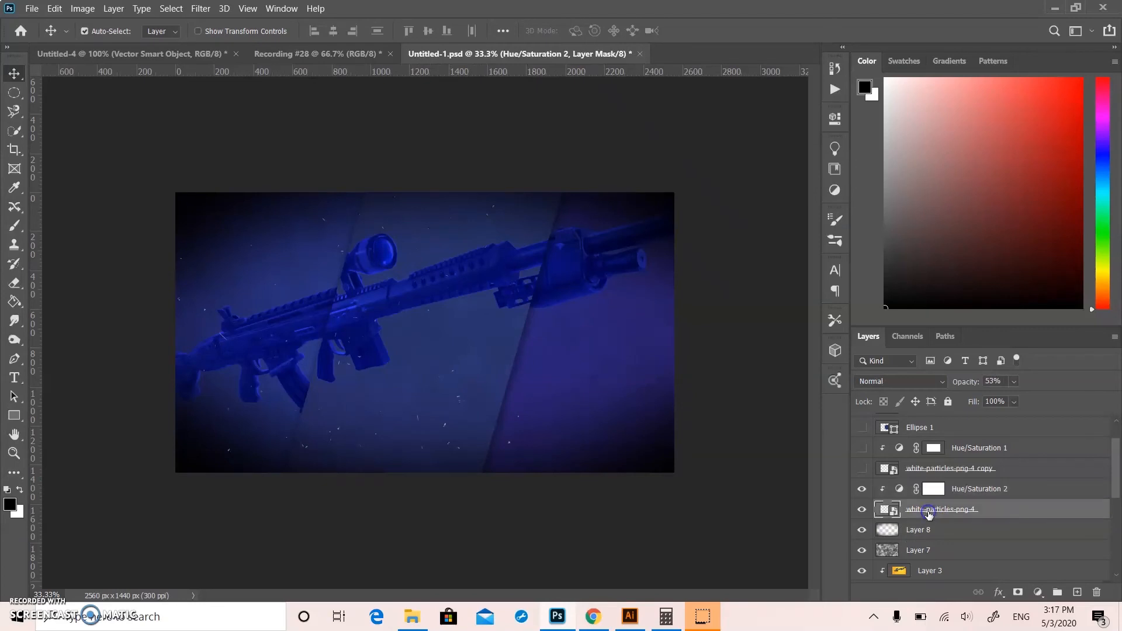
key(ctrl+r)
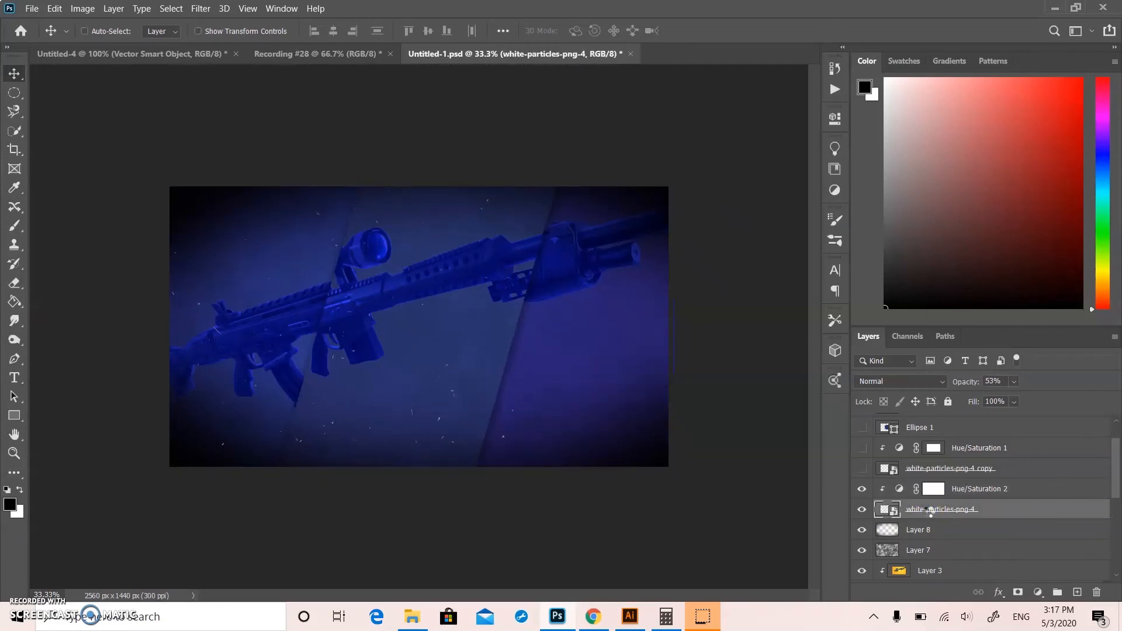
key(ctrl+t)
drag(370, 294, 454, 305)
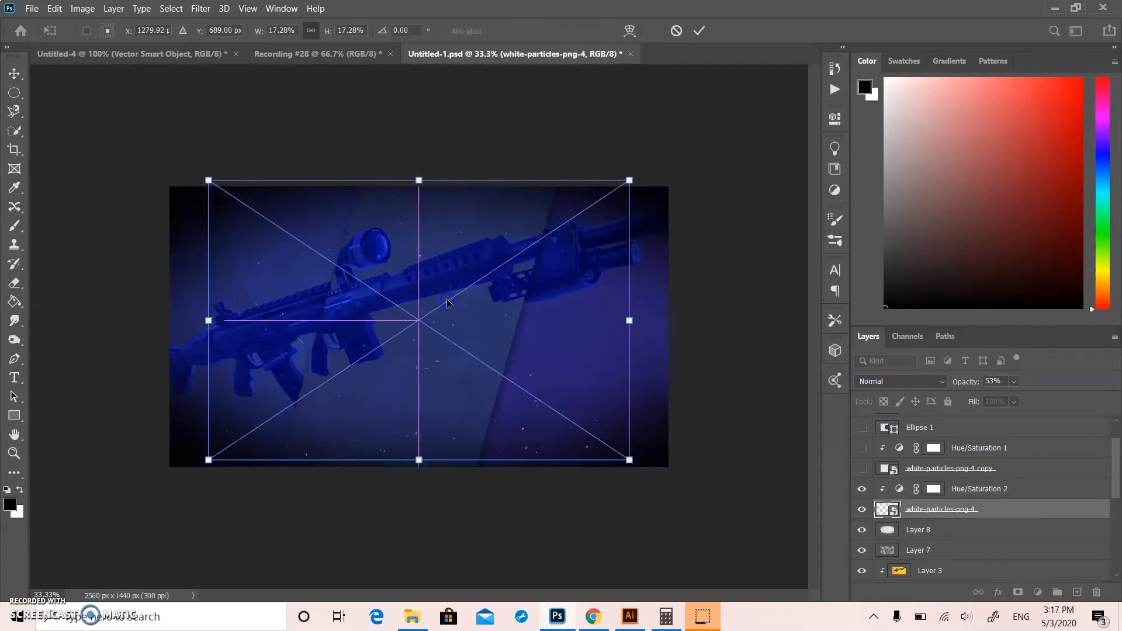
click(13, 68)
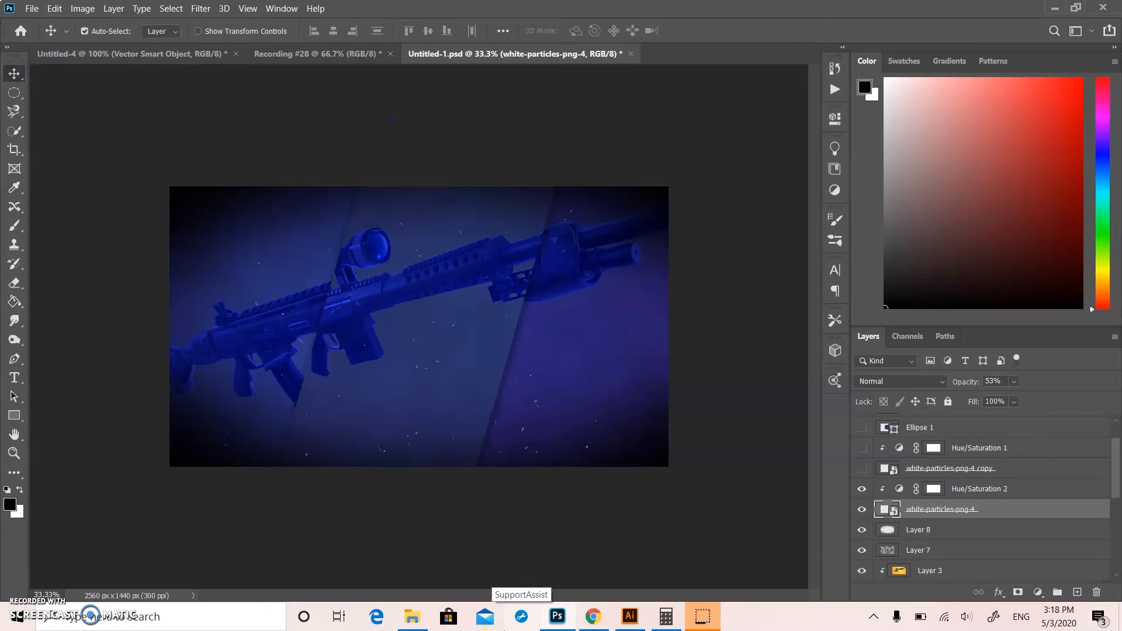
- Show the white-particles-png-4 copy layer and its clipped Hue/Saturation 1 adjustment
click(897, 469)
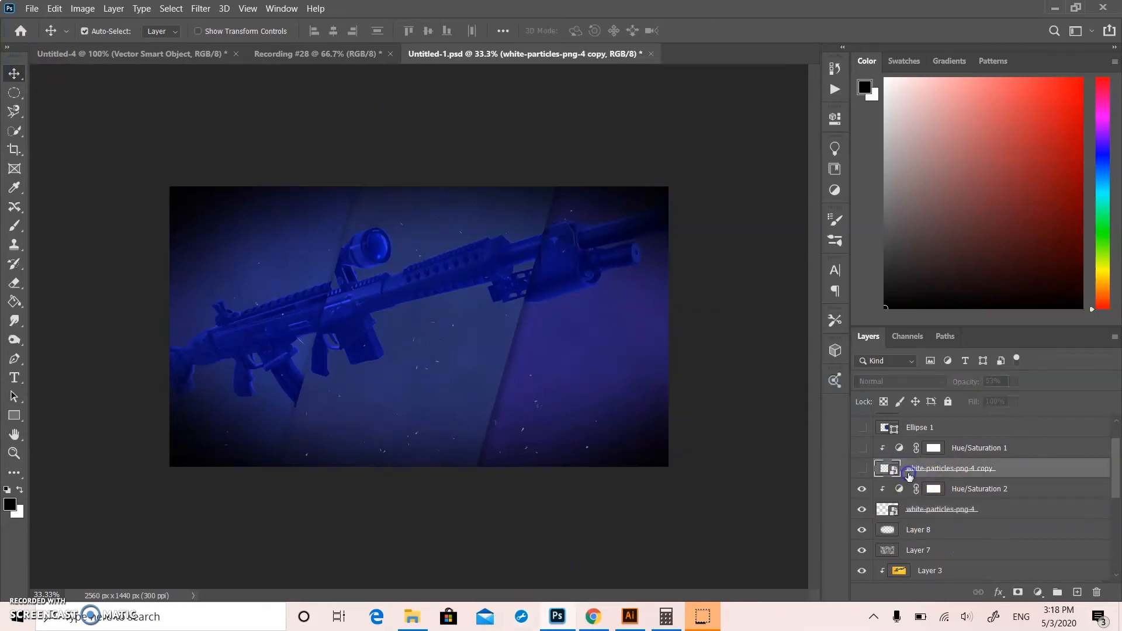
click(862, 469)
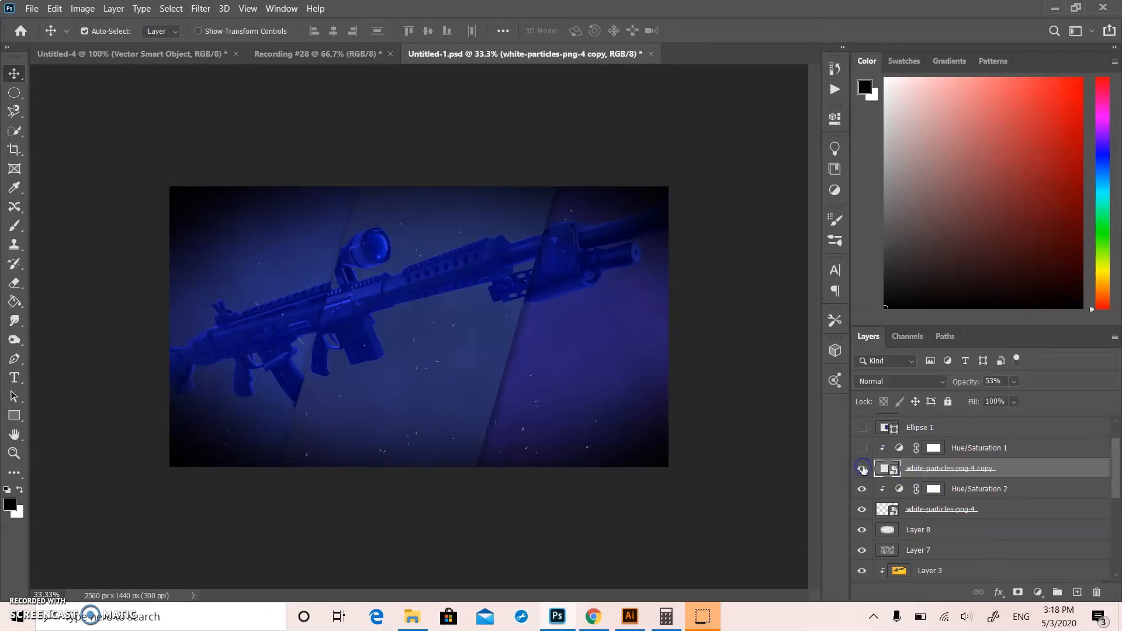
click(863, 448)
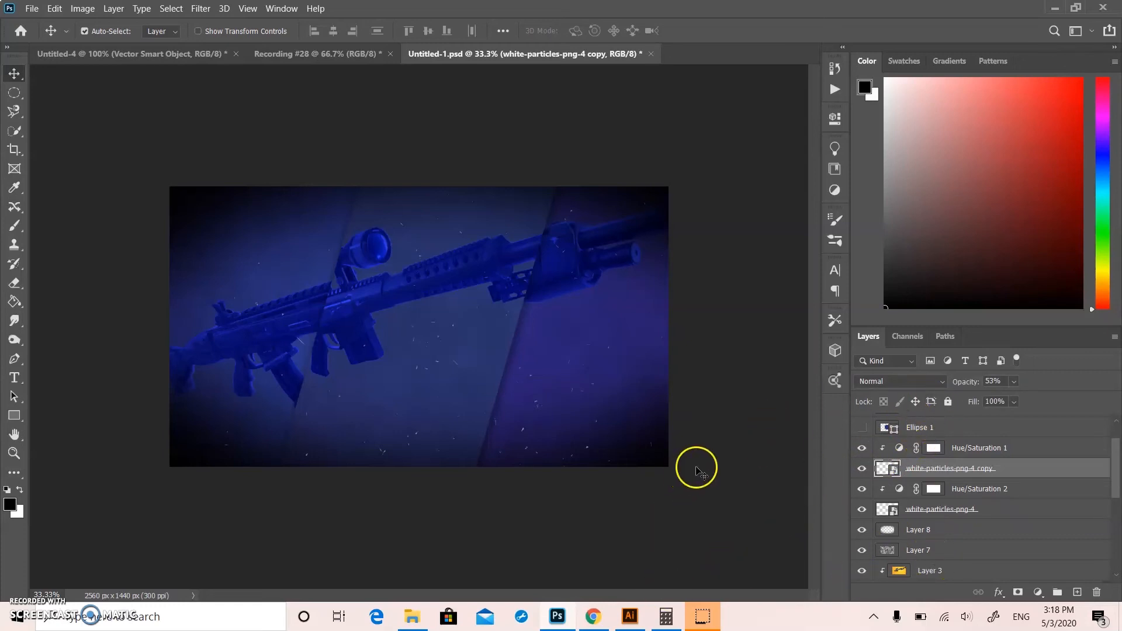
- Check the opacity settings of the white-particles-png-4 copy and white-particles-png-4 layers
click(1013, 381)
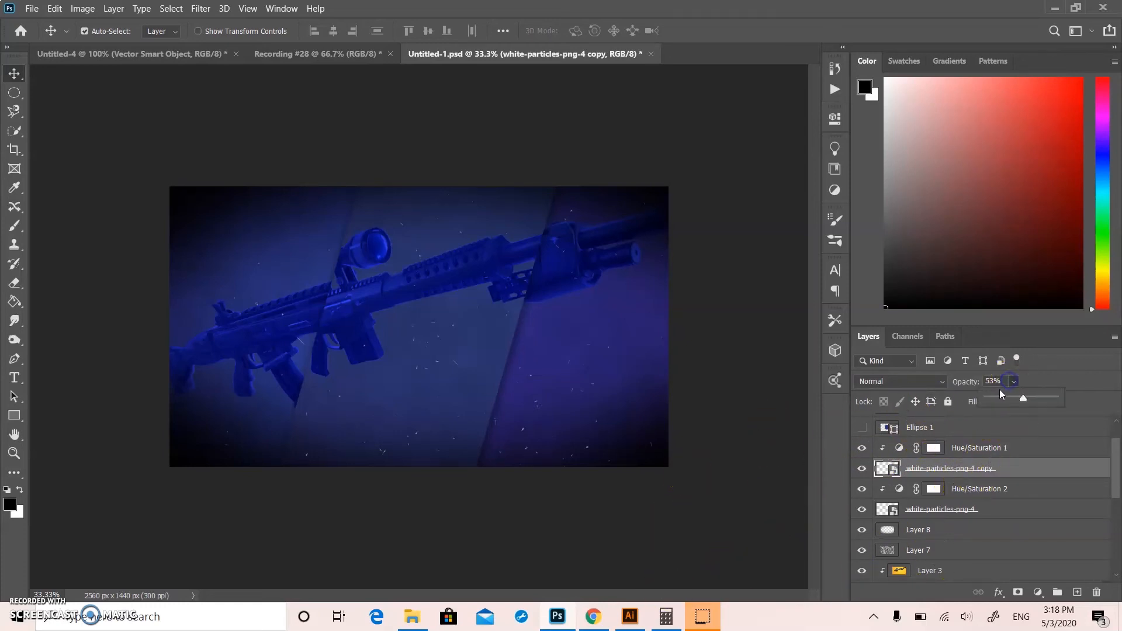
click(737, 489)
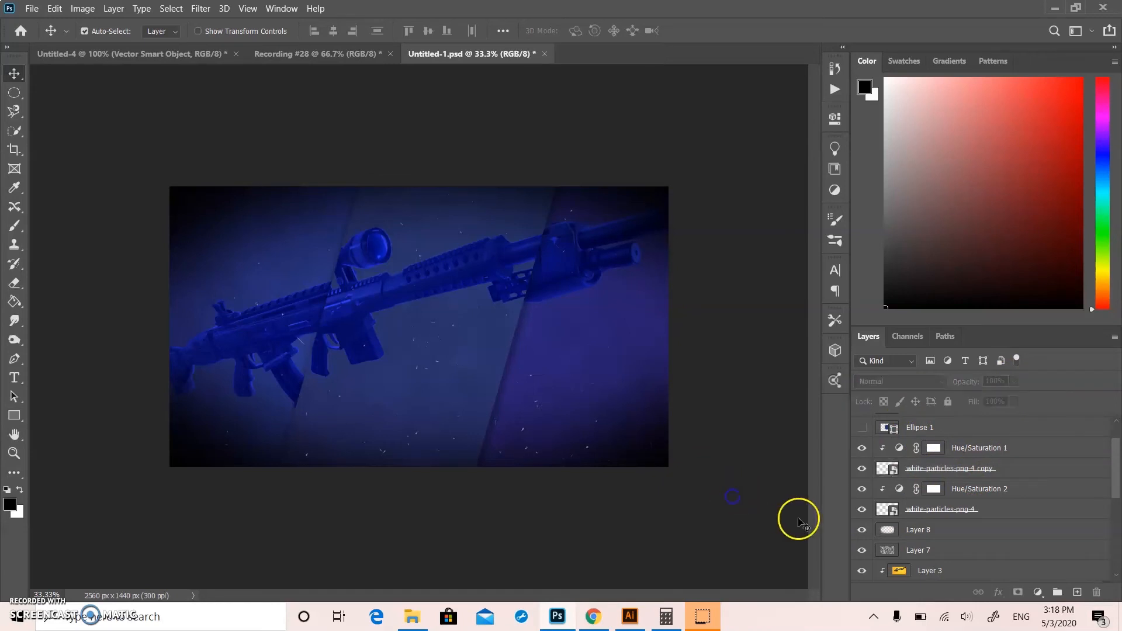
click(913, 509)
click(1017, 382)
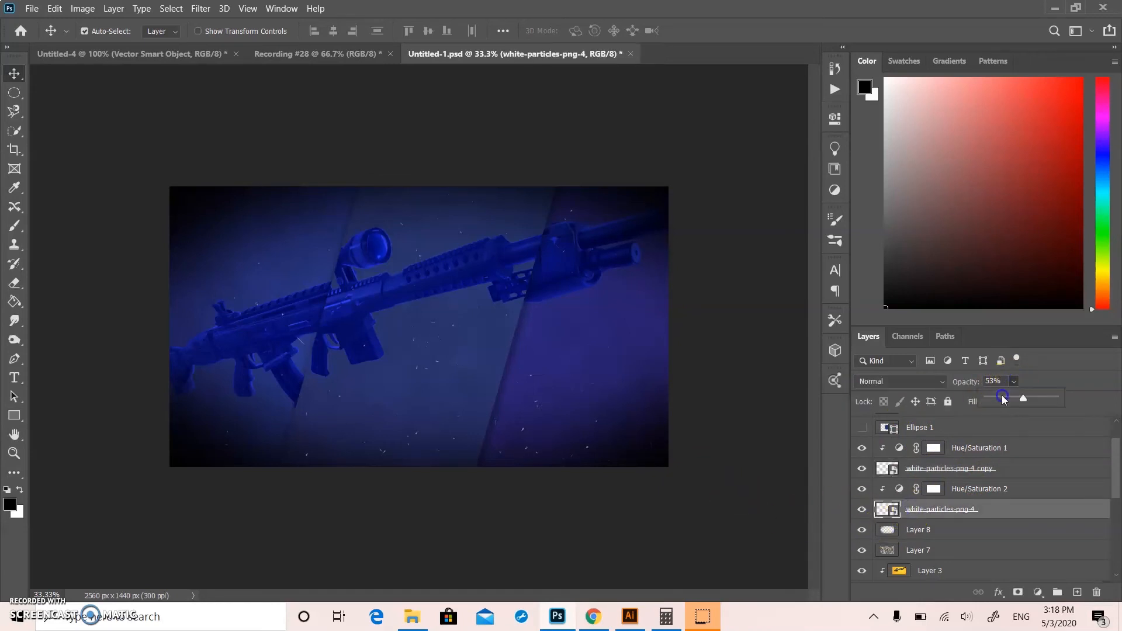
click(759, 500)
click(682, 245)
click(576, 558)
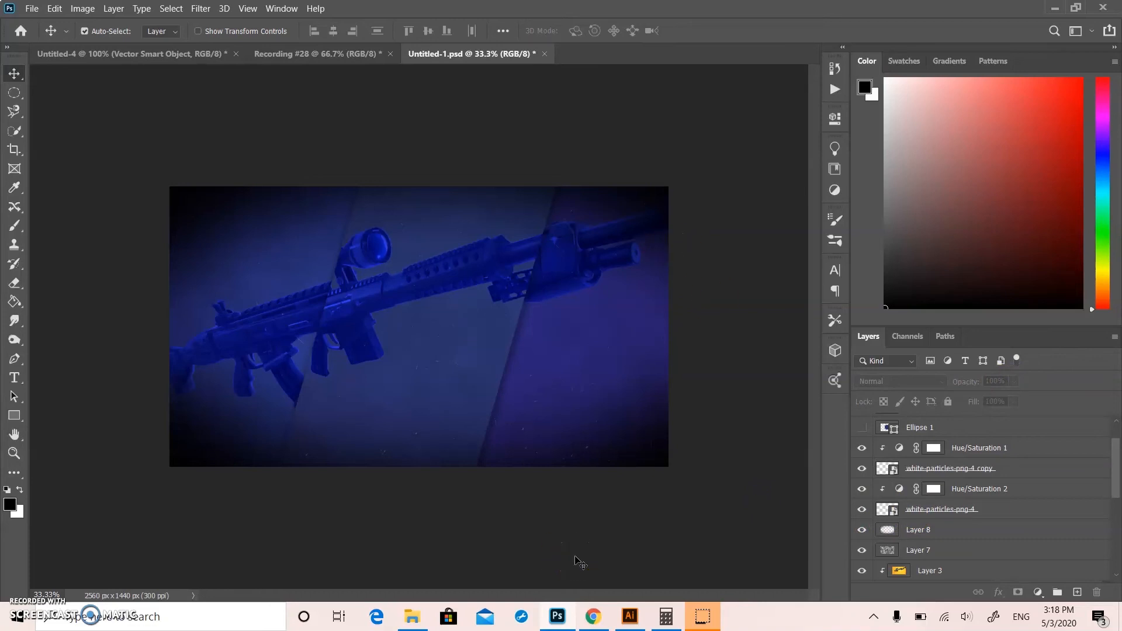
- Show the Ellipse 1 circle and briefly preview the Vector Smart Object logo over it
scroll(921, 558, up, 2)
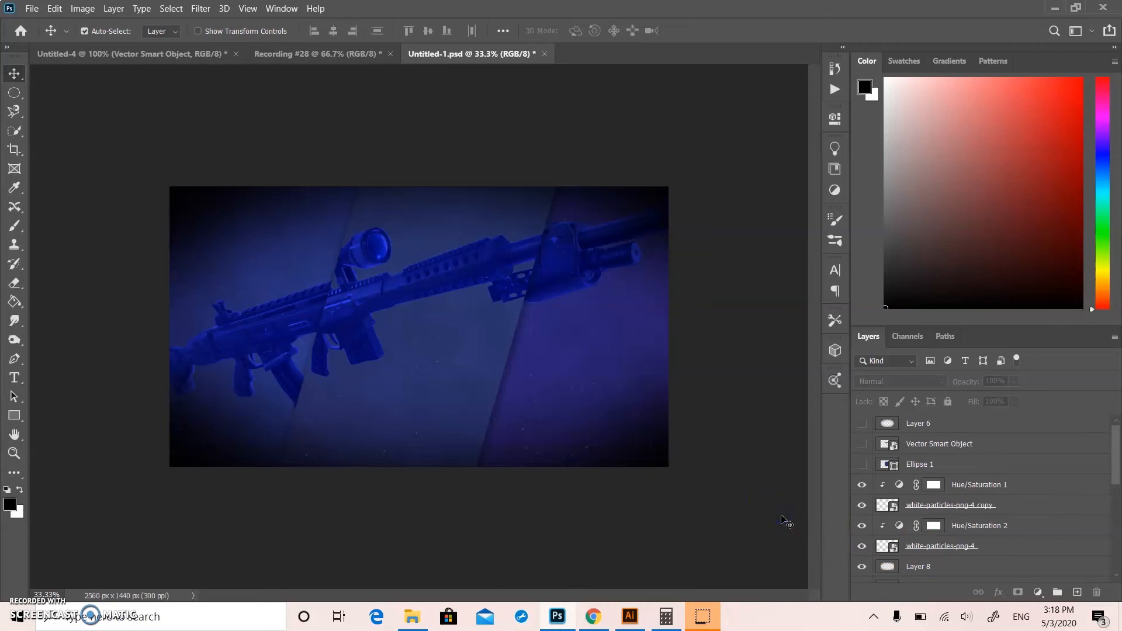
click(864, 464)
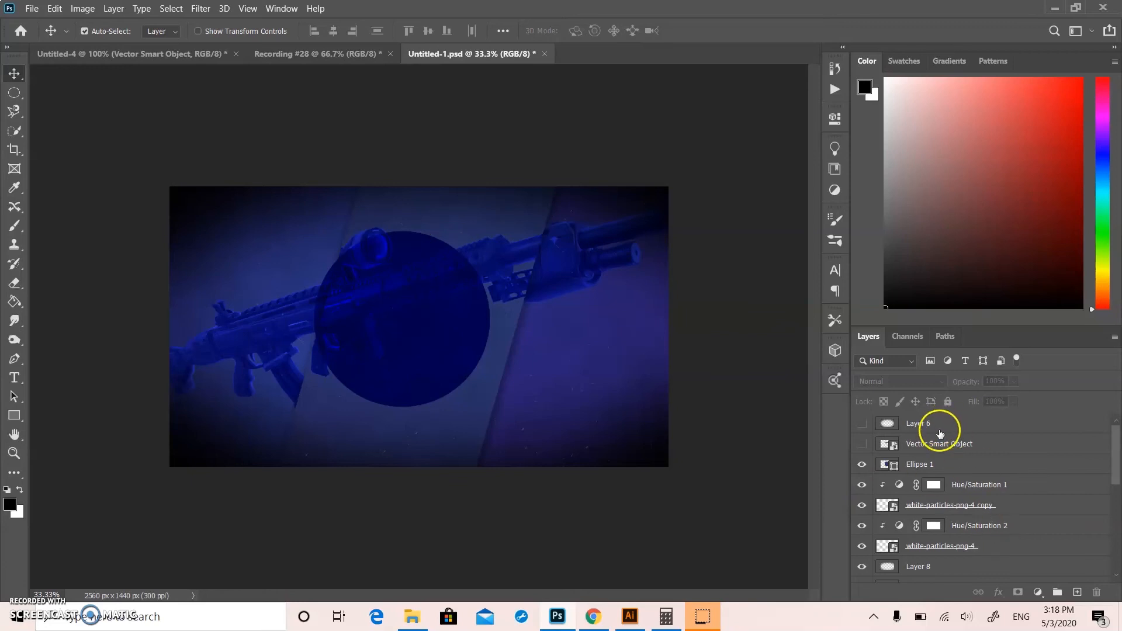
click(864, 444)
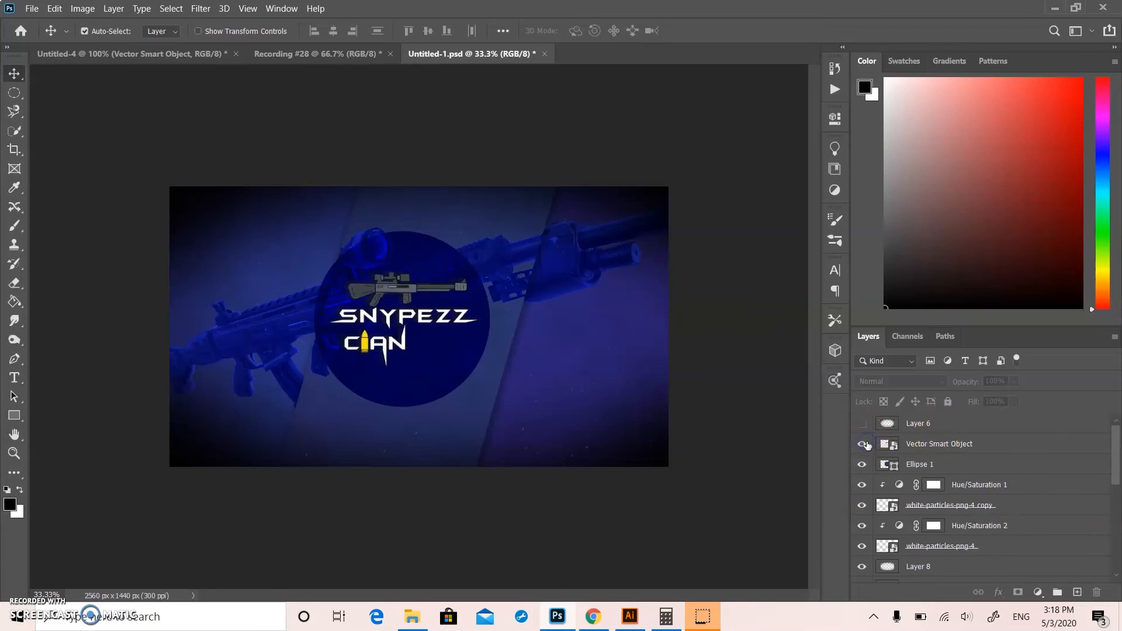
click(864, 445)
- Set the existing Ellipse 1 layer's blend mode to Normal and delete the layer
click(953, 459)
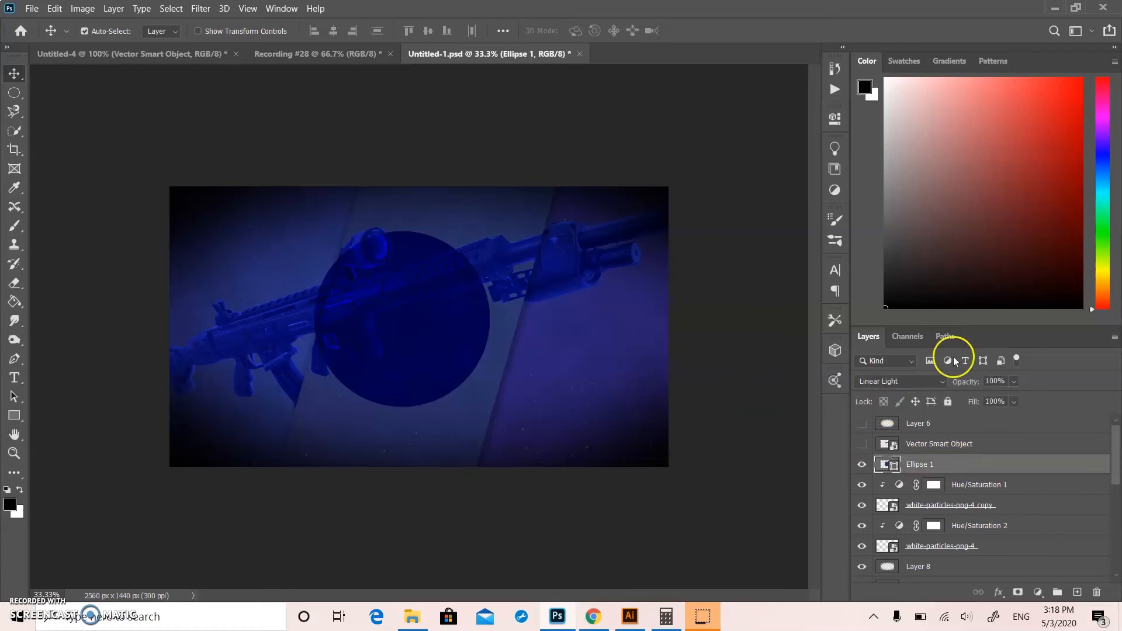
click(893, 379)
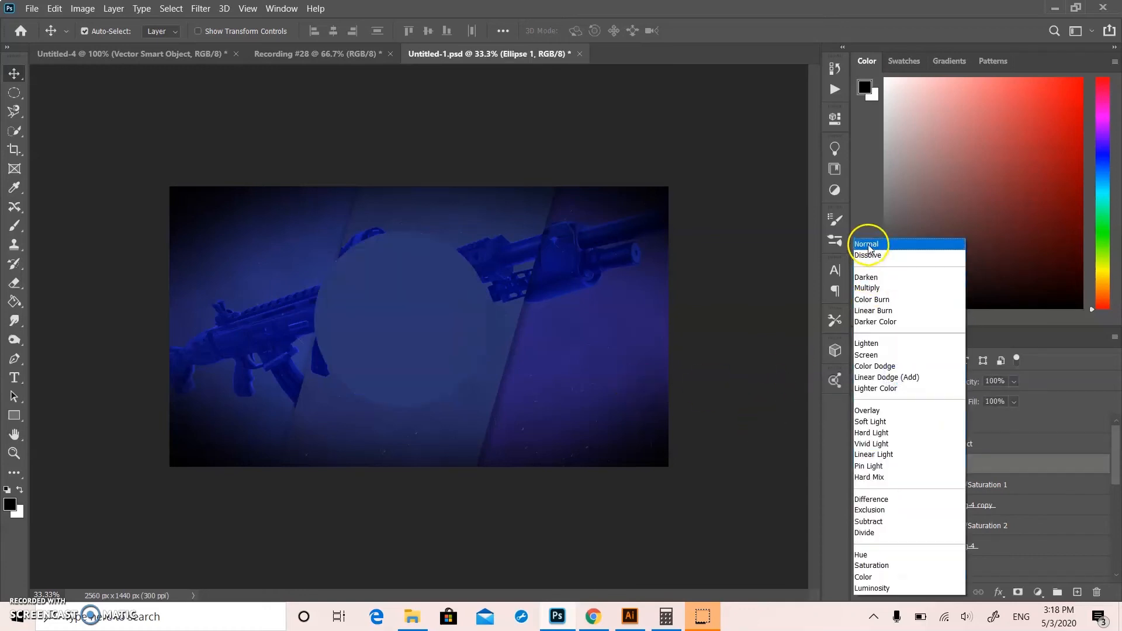
click(869, 246)
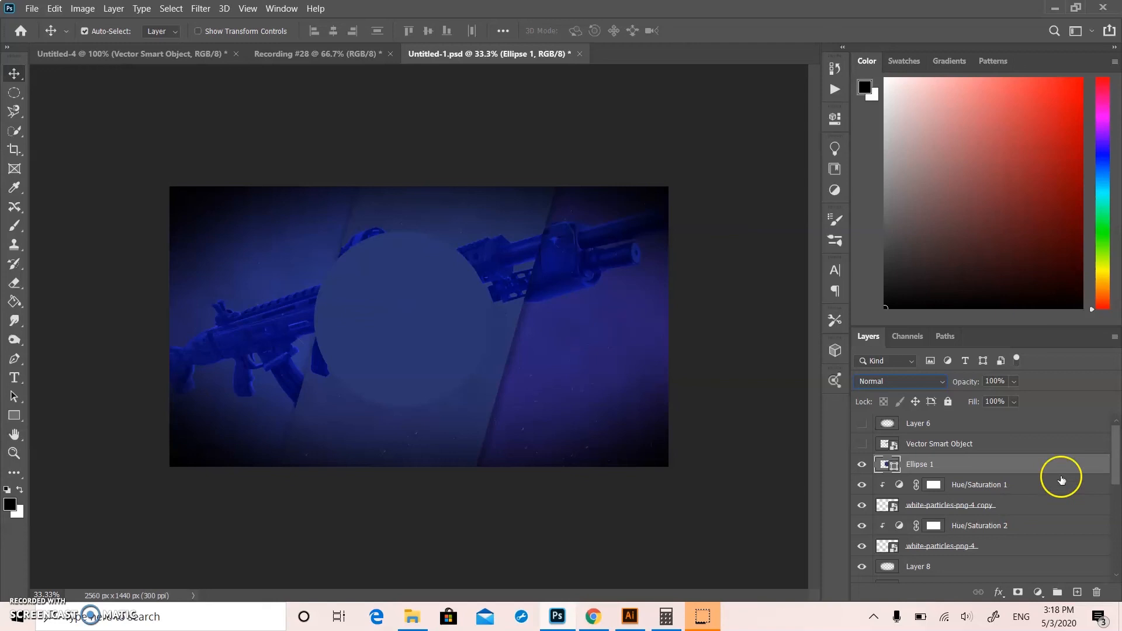
click(1098, 592)
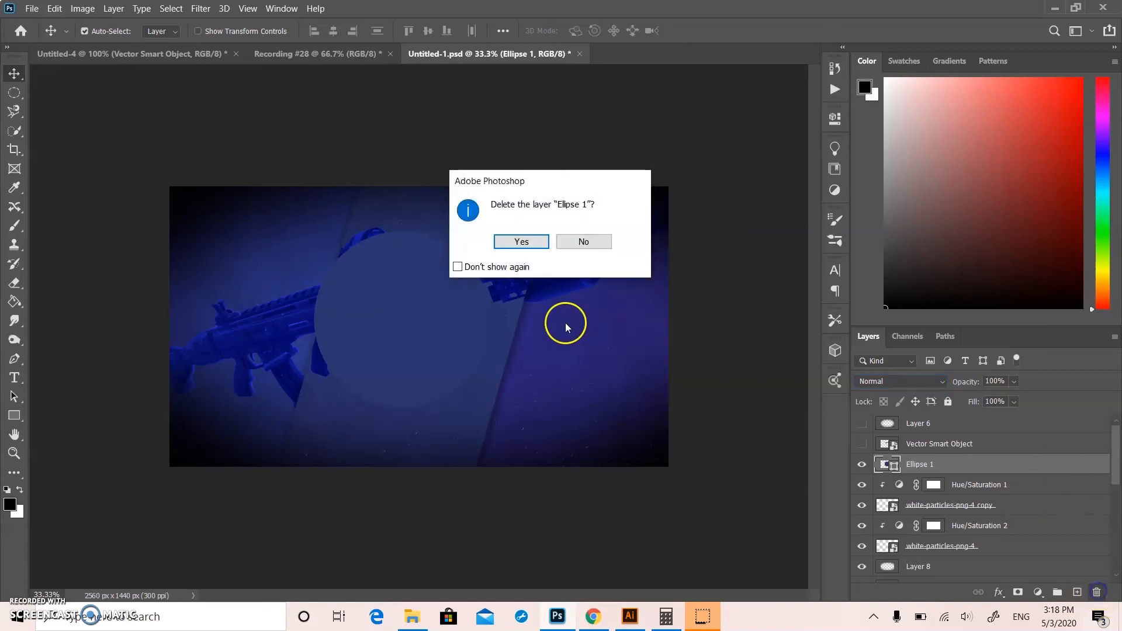
click(515, 242)
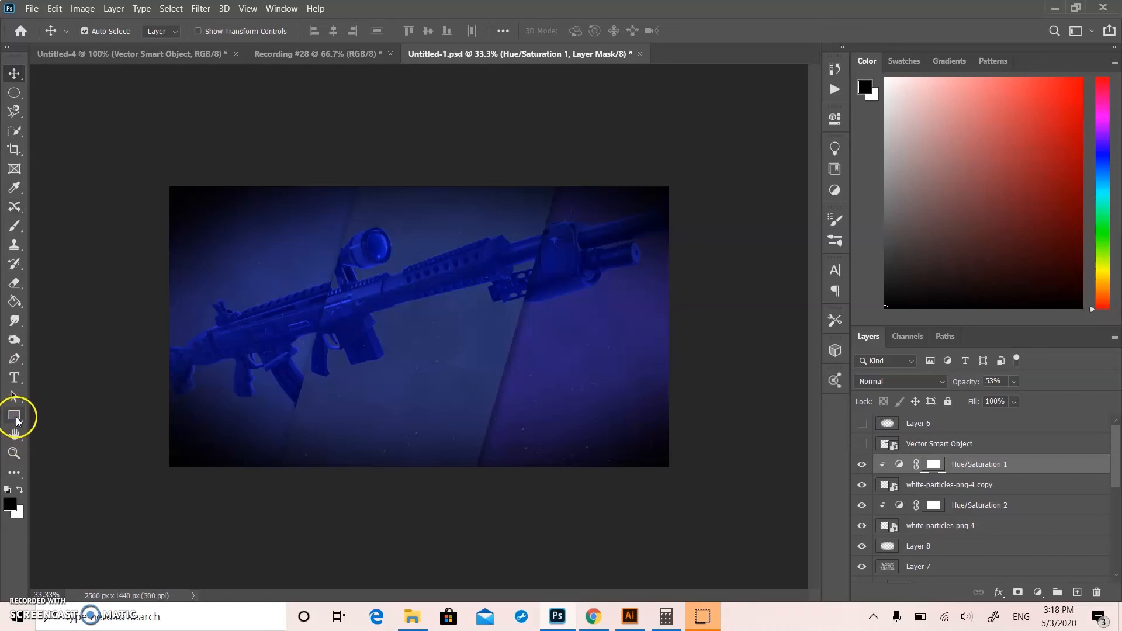
- Draw a new filled black circle shape with the Ellipse tool and move it near the middle of the banner
click(14, 416)
click(82, 443)
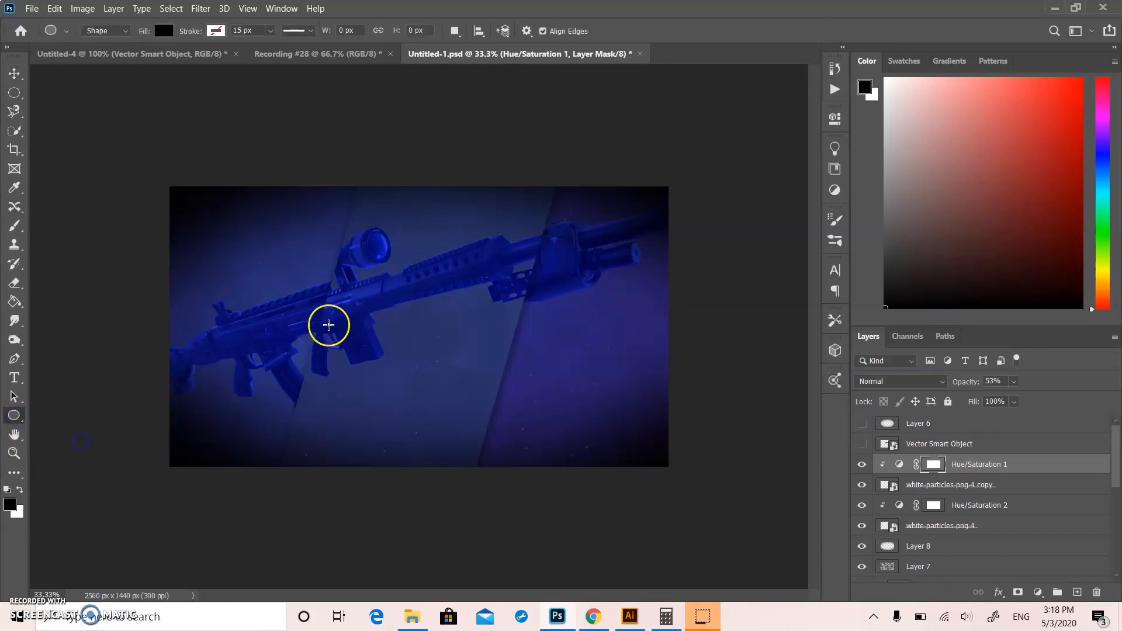
drag(319, 289, 484, 447)
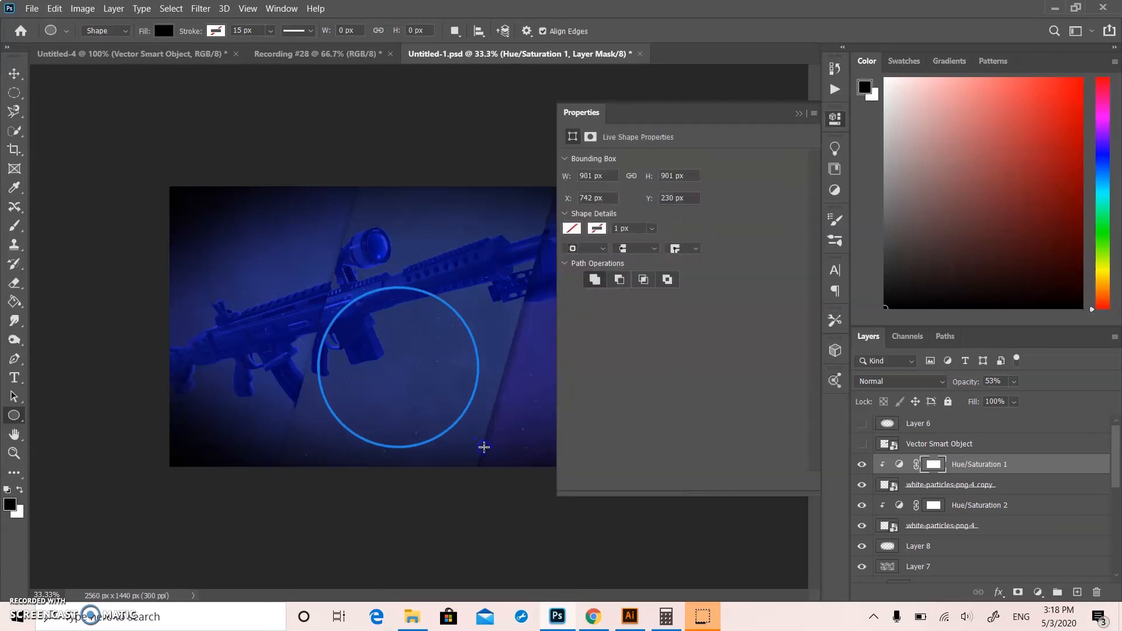
click(798, 115)
click(14, 73)
drag(432, 332, 457, 279)
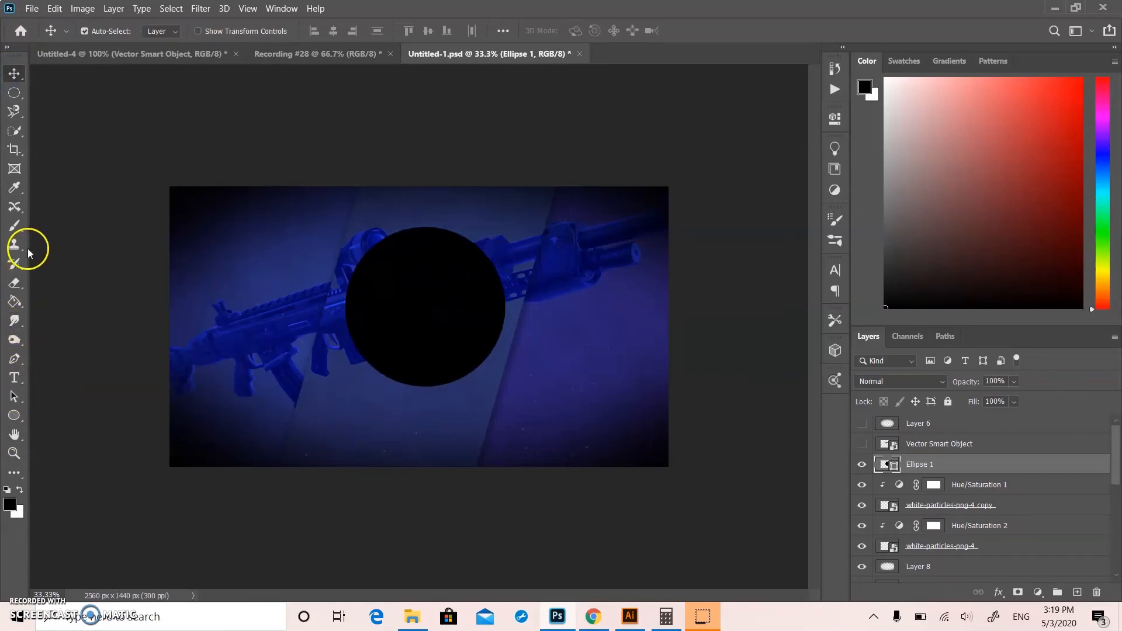
- Sample a dark blue from the banner background with the Eyedropper and fill the new circle with it
click(16, 188)
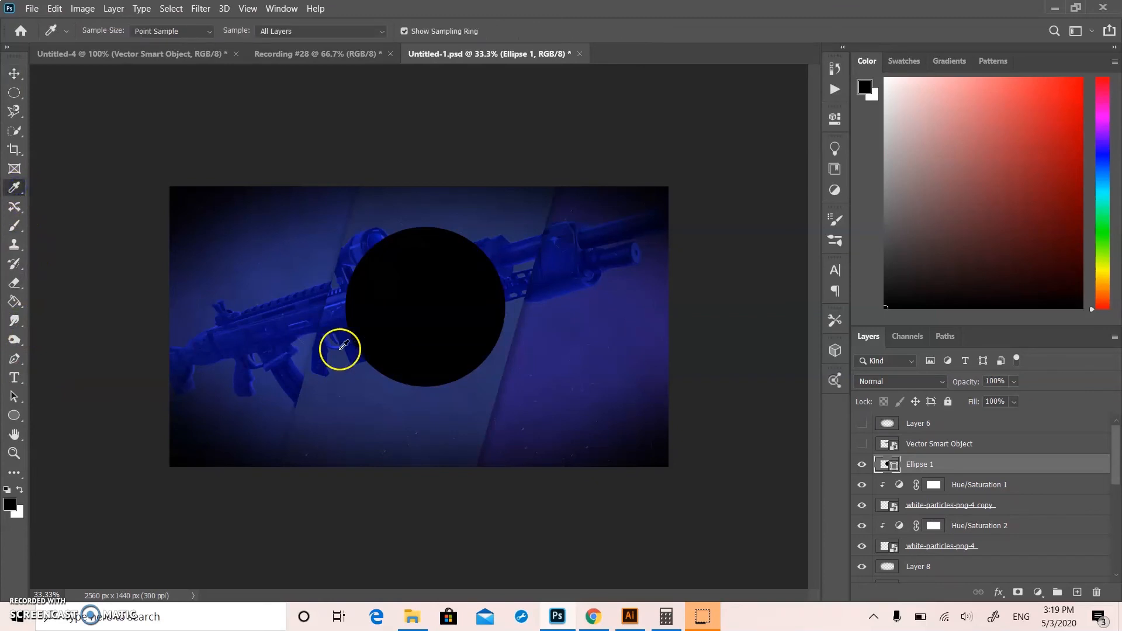
click(424, 196)
click(424, 196)
drag(425, 196, 425, 200)
click(297, 262)
click(359, 377)
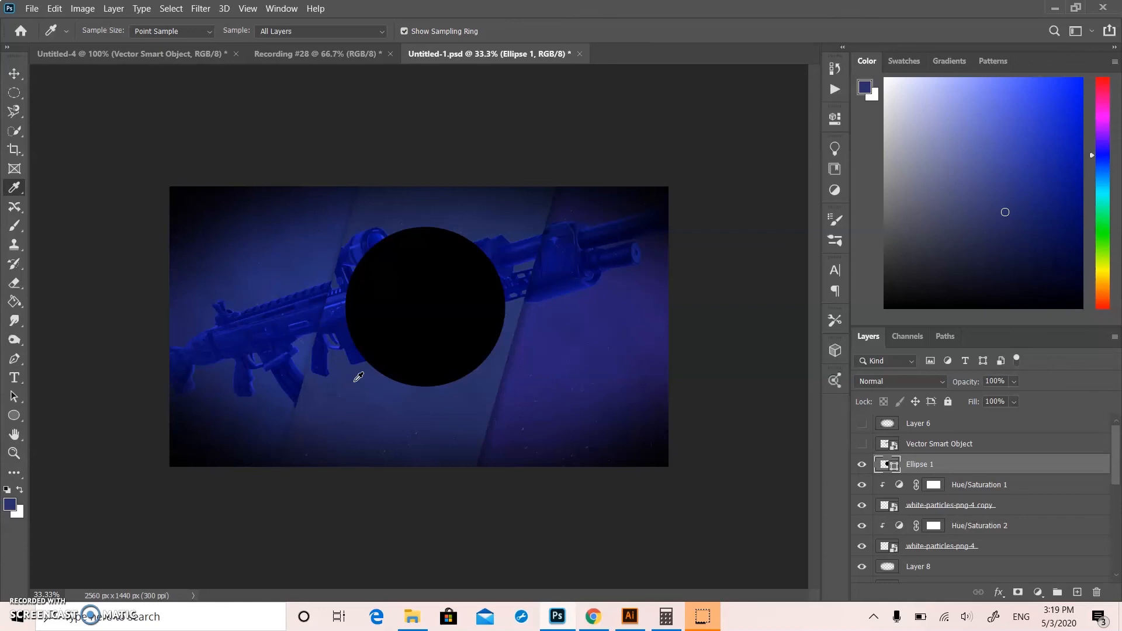
key(alt+BackSpace)
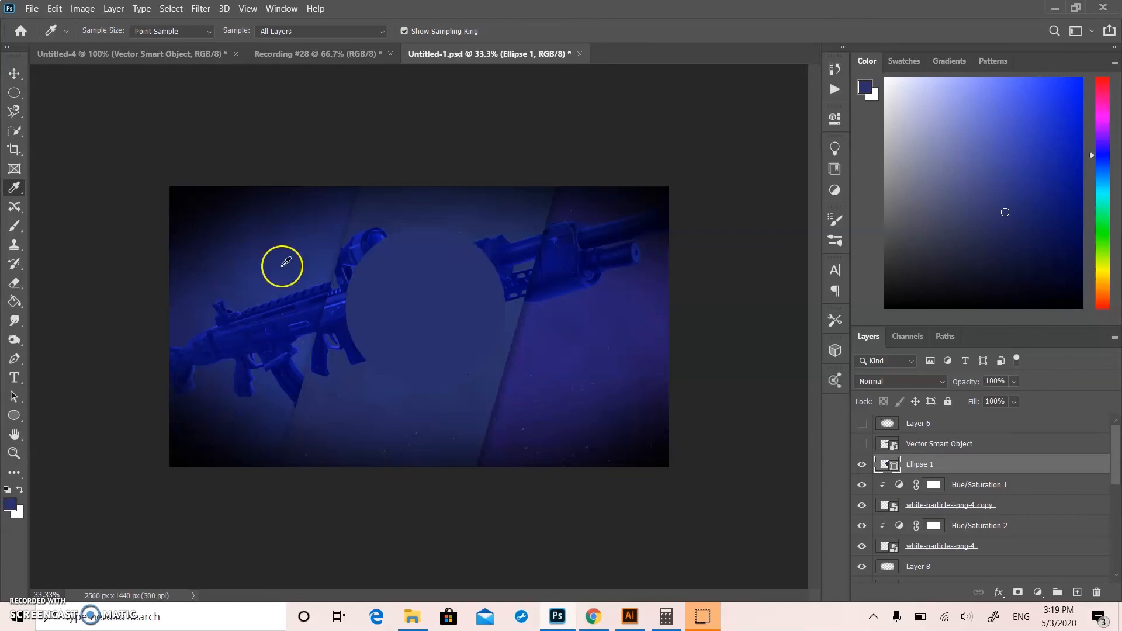
- Set the new circle layer's blend mode to Linear Light
click(14, 75)
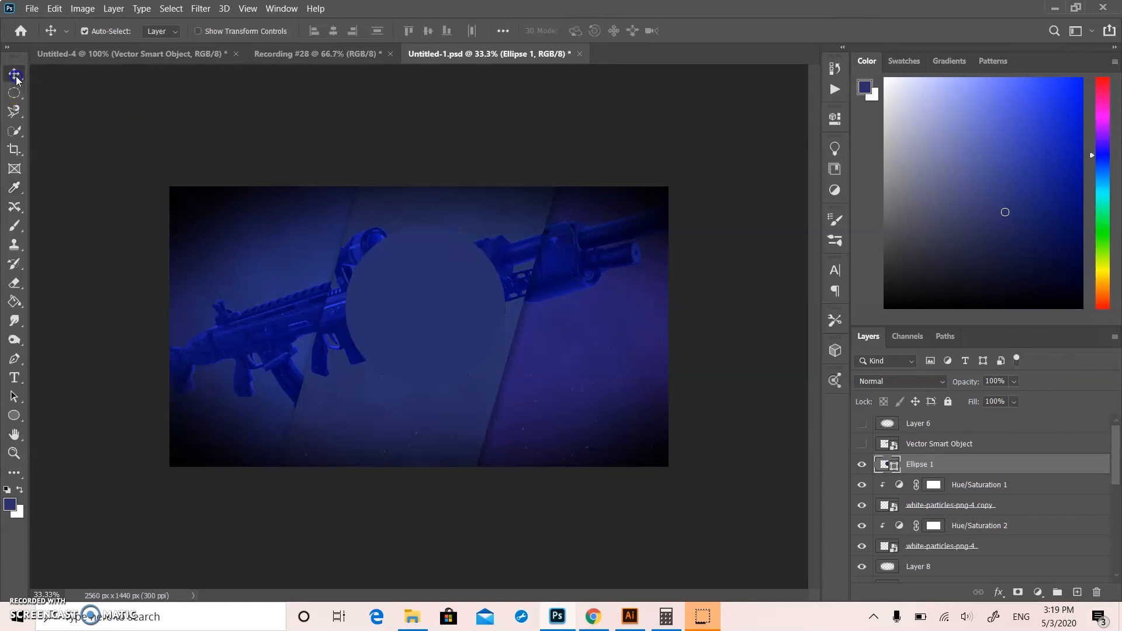
click(912, 381)
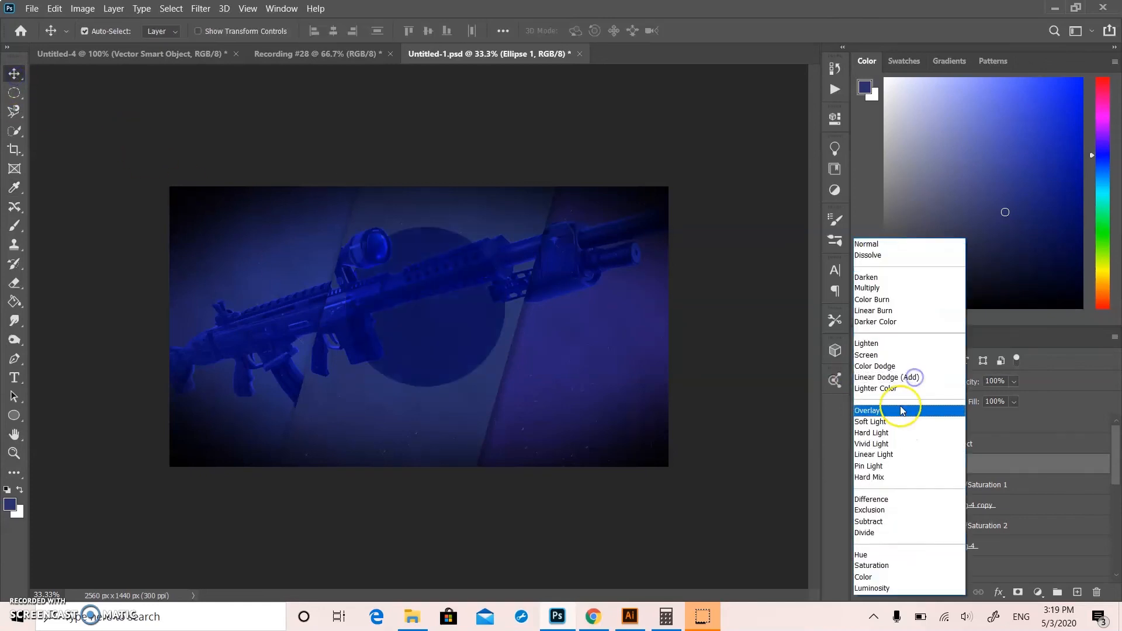
click(871, 456)
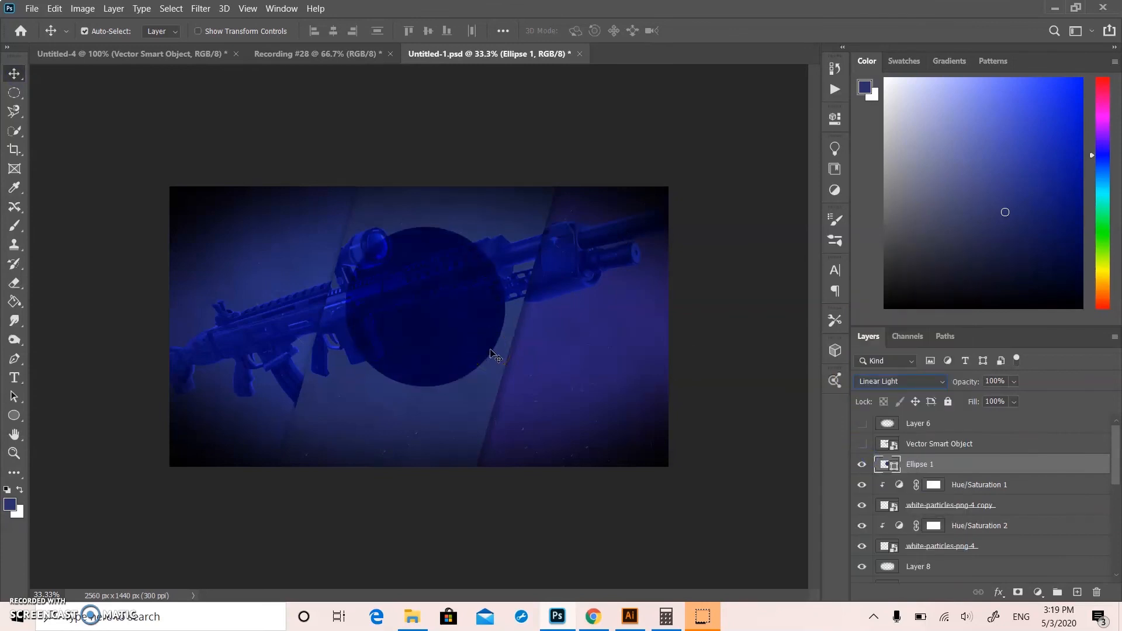
- Show the Vector Smart Object logo, centre the blue circle on the banner and place the logo over the circle
click(862, 444)
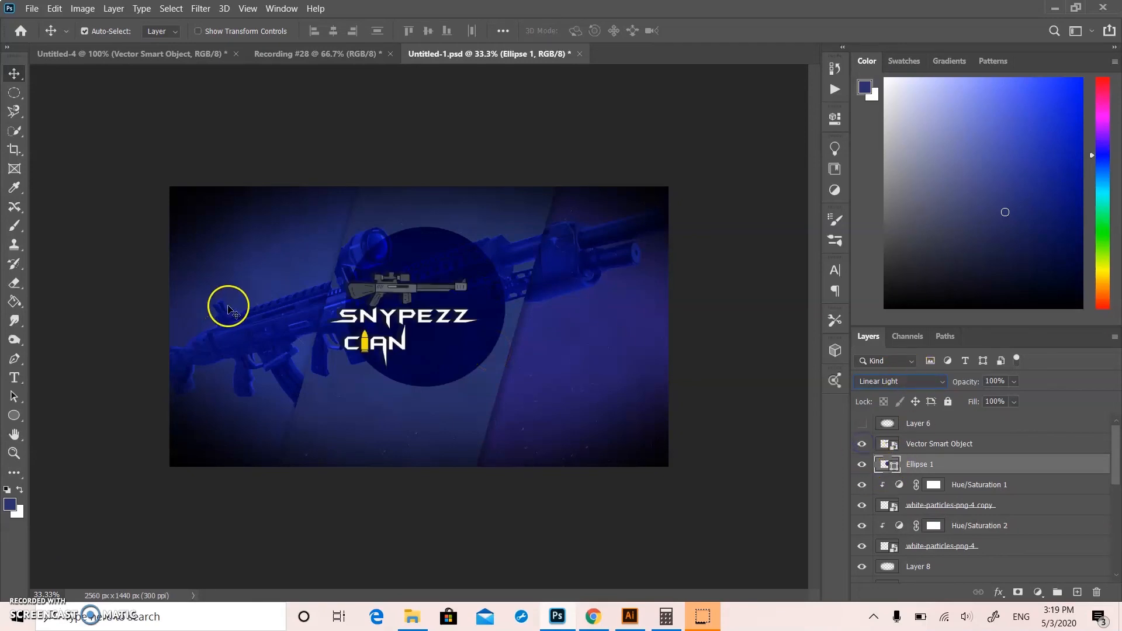
mouse_move(411, 329)
mouse_down()
mouse_move(405, 318)
mouse_move(544, 319)
mouse_move(399, 313)
mouse_up()
drag(491, 303, 611, 341)
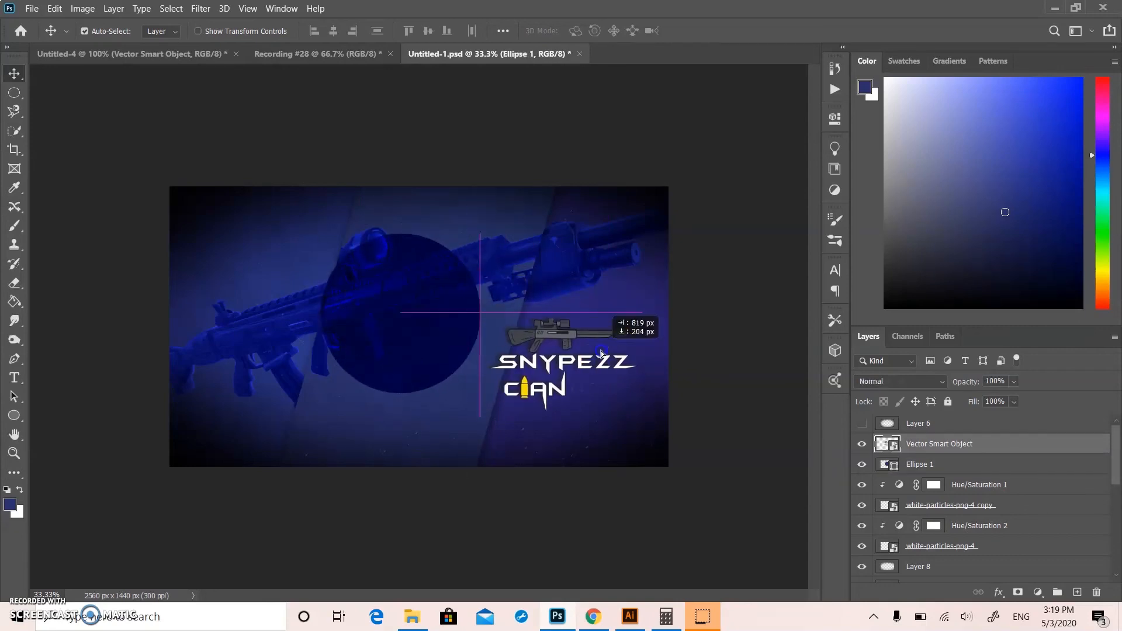
click(493, 349)
drag(430, 321, 444, 321)
click(544, 348)
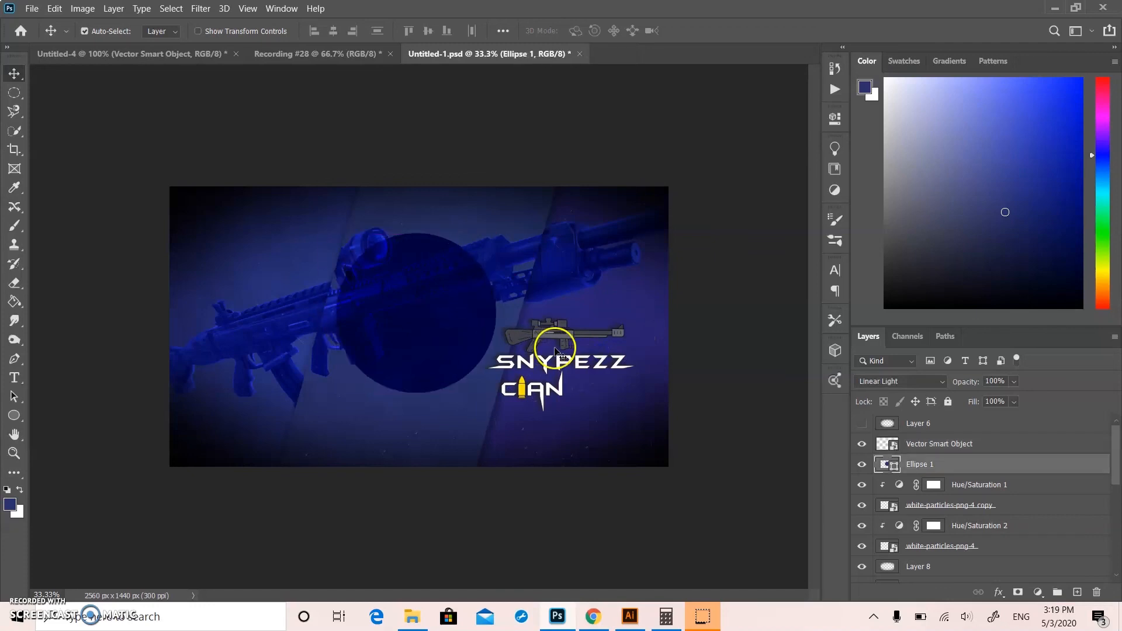
drag(559, 339, 422, 297)
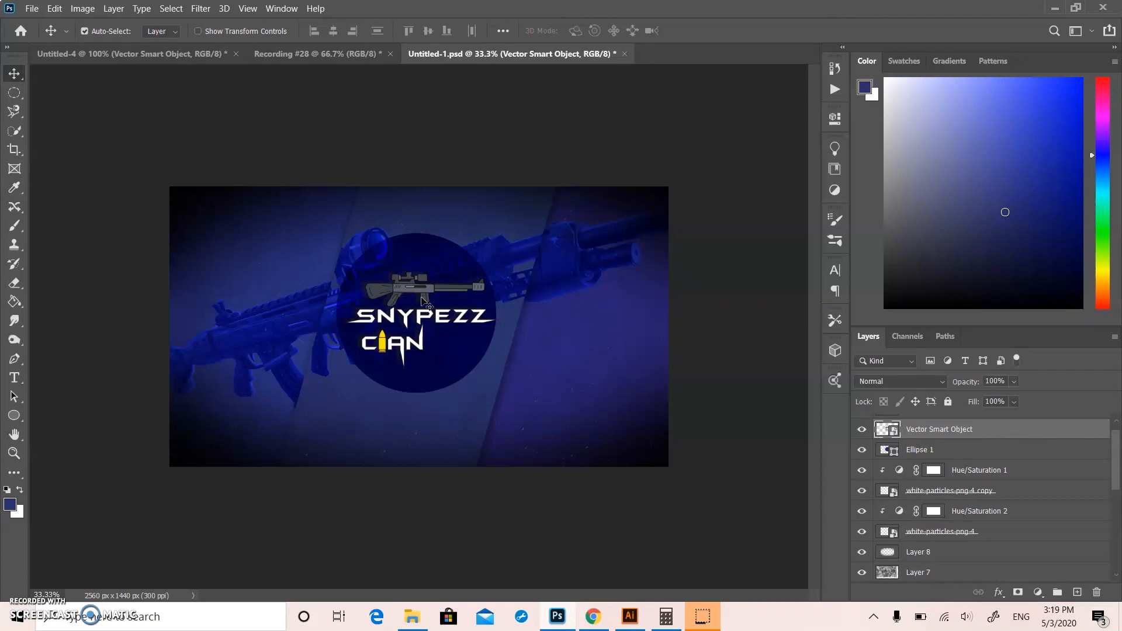
- Compare the banner with and without the Layer 6 vignette, and delete Layer 6
scroll(897, 446, up, 1)
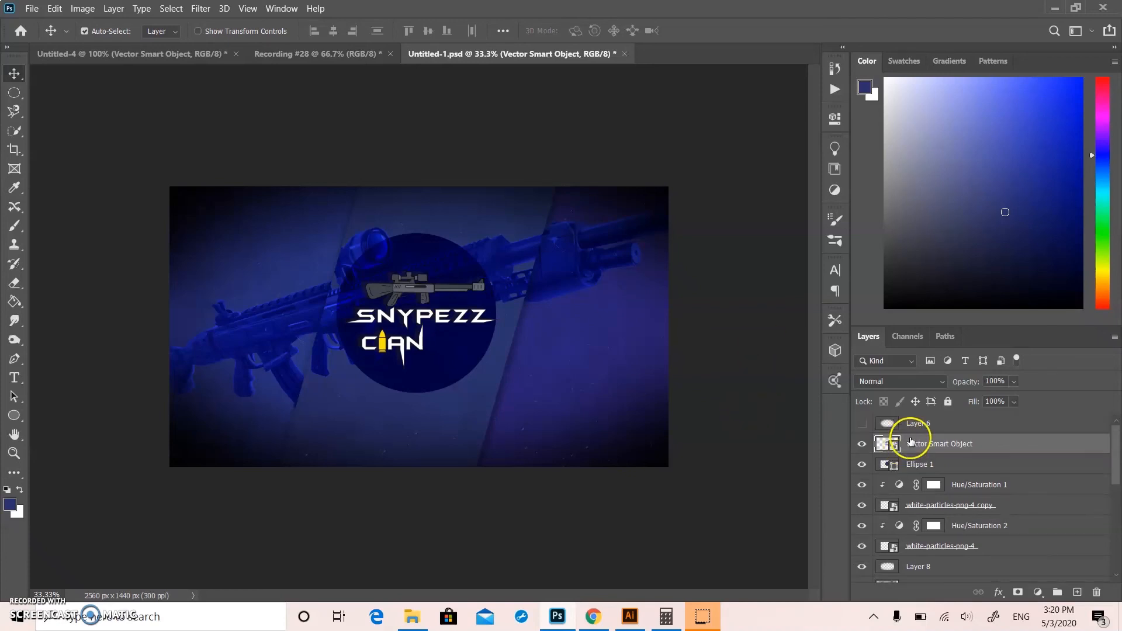
click(862, 424)
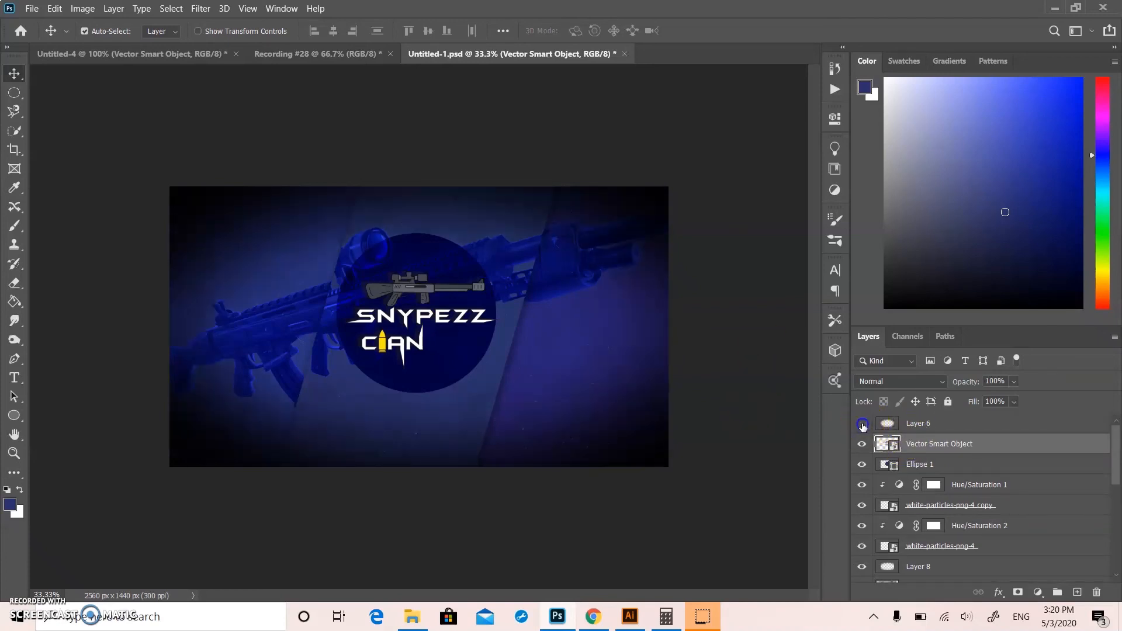
click(863, 424)
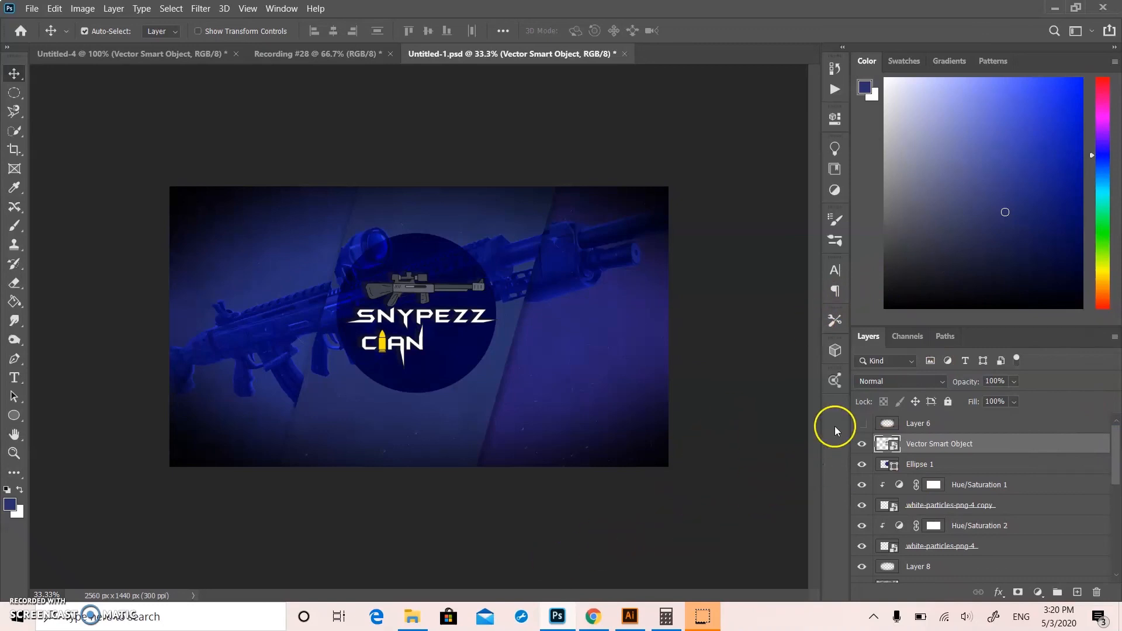
click(863, 421)
click(861, 421)
click(941, 424)
click(1098, 592)
click(532, 242)
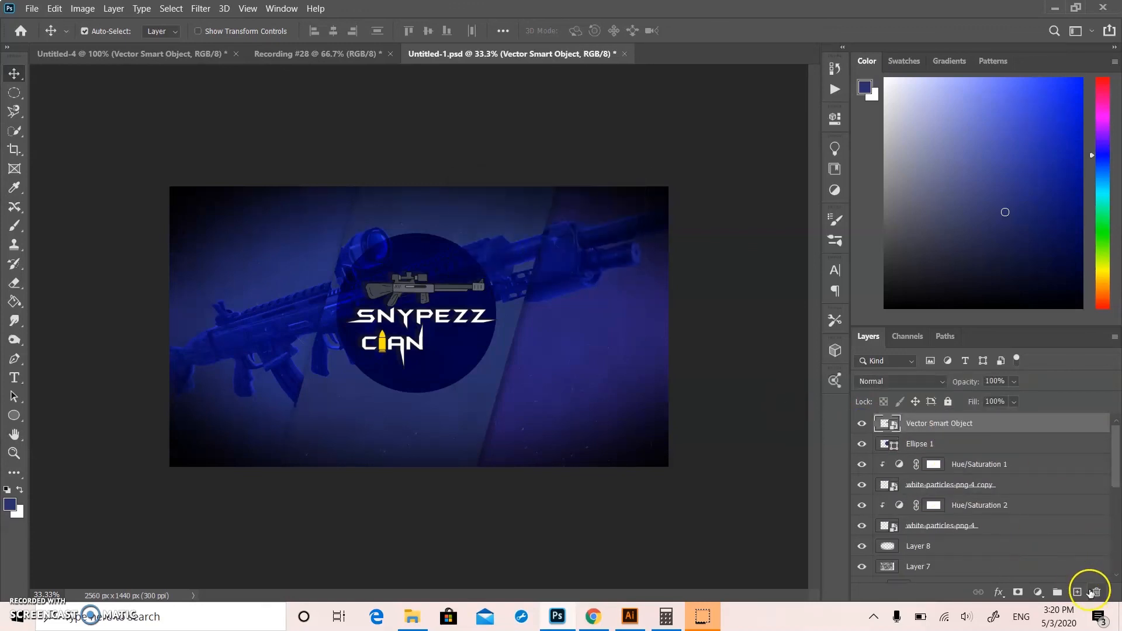
- Add a new layer above the logo and darken the banner's edges with a black 1100 px brush at 26% opacity
click(1078, 593)
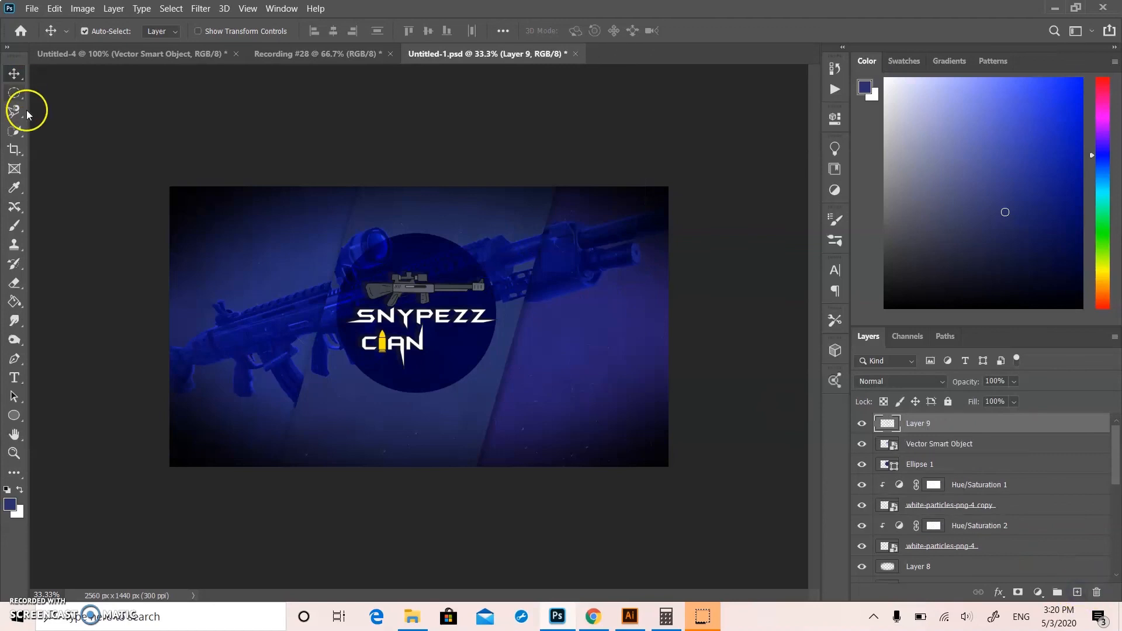
click(13, 227)
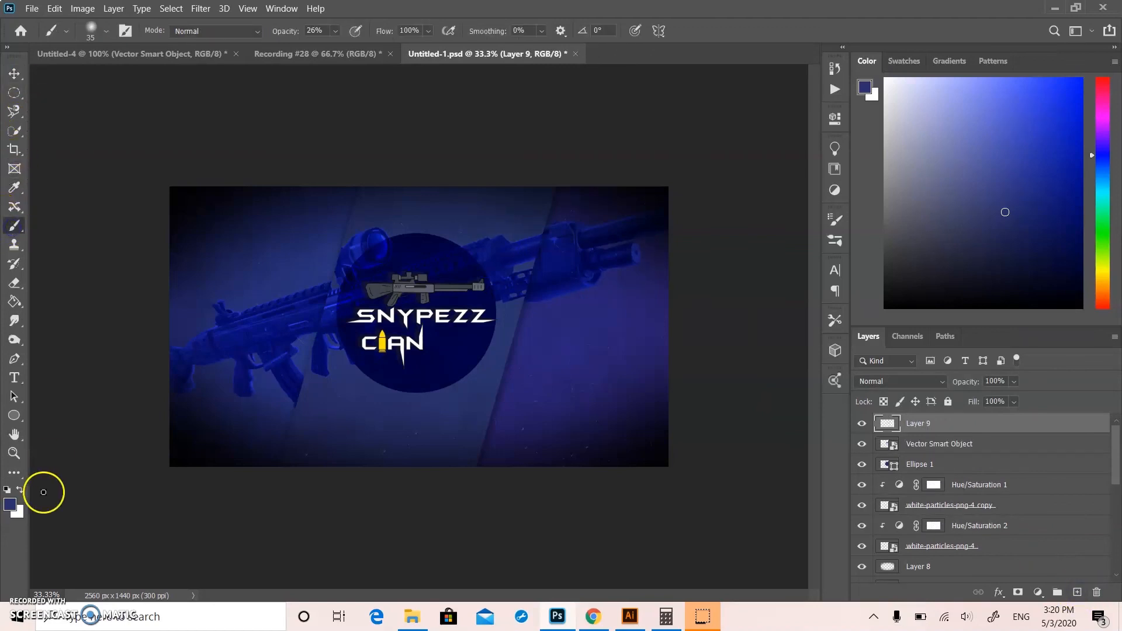
click(7, 490)
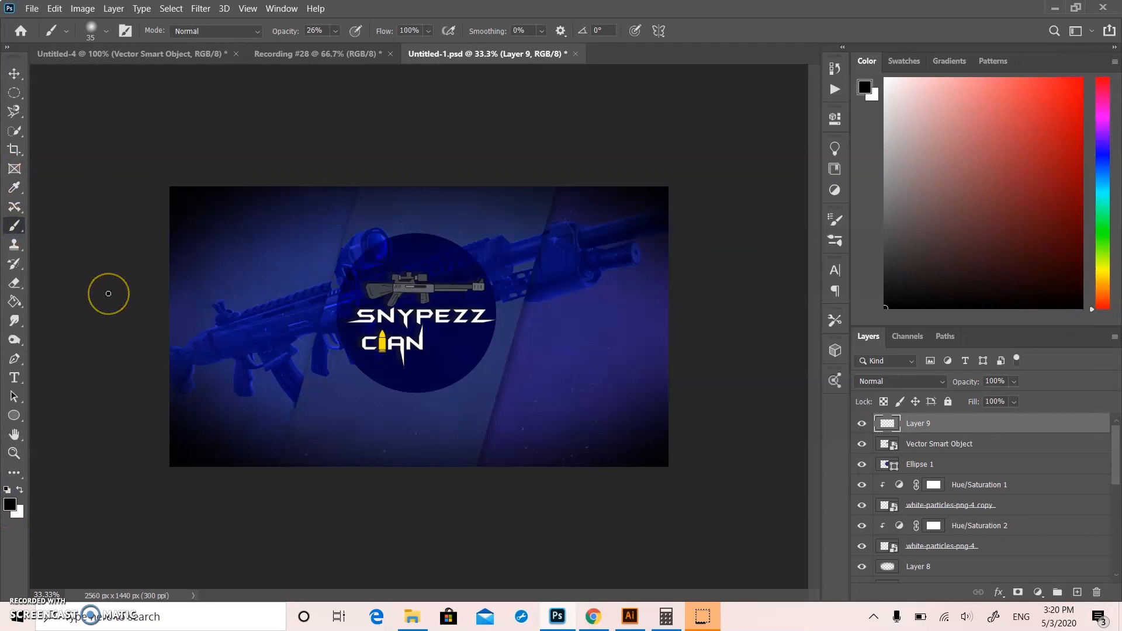
key(bracketright)
key(bracketright)
key(bracketright)
key(bracketright)
key(bracketright)
key(bracketright)
key(bracketright)
key(bracketright)
key(bracketright)
key(bracketright)
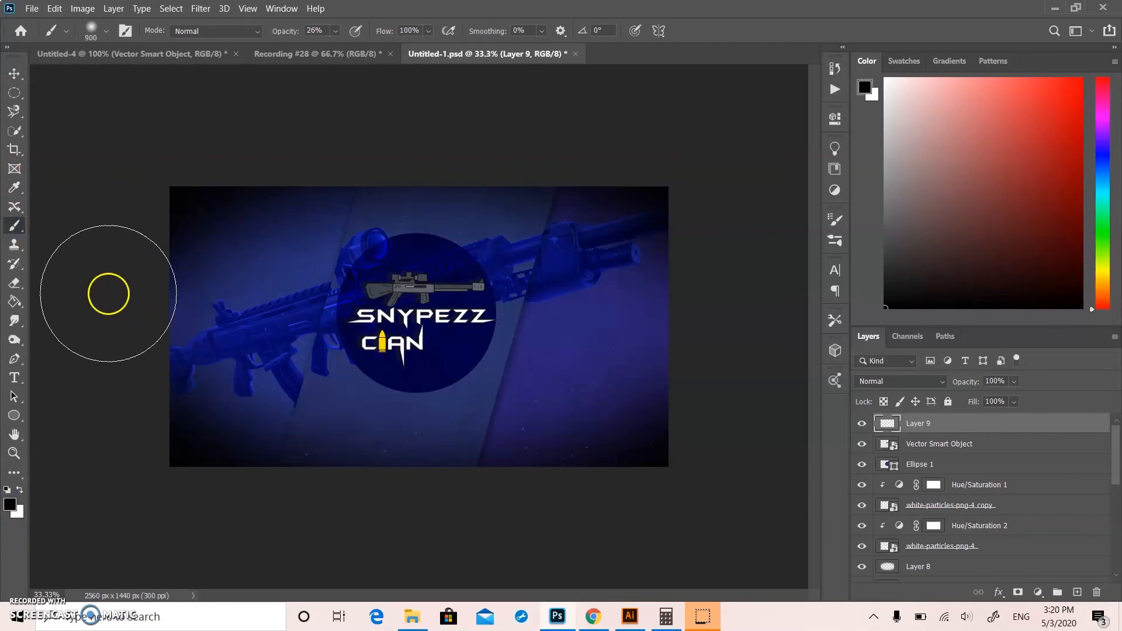
mouse_move(235, 439)
mouse_down()
mouse_move(162, 465)
mouse_move(201, 454)
mouse_move(370, 478)
mouse_move(661, 457)
mouse_up()
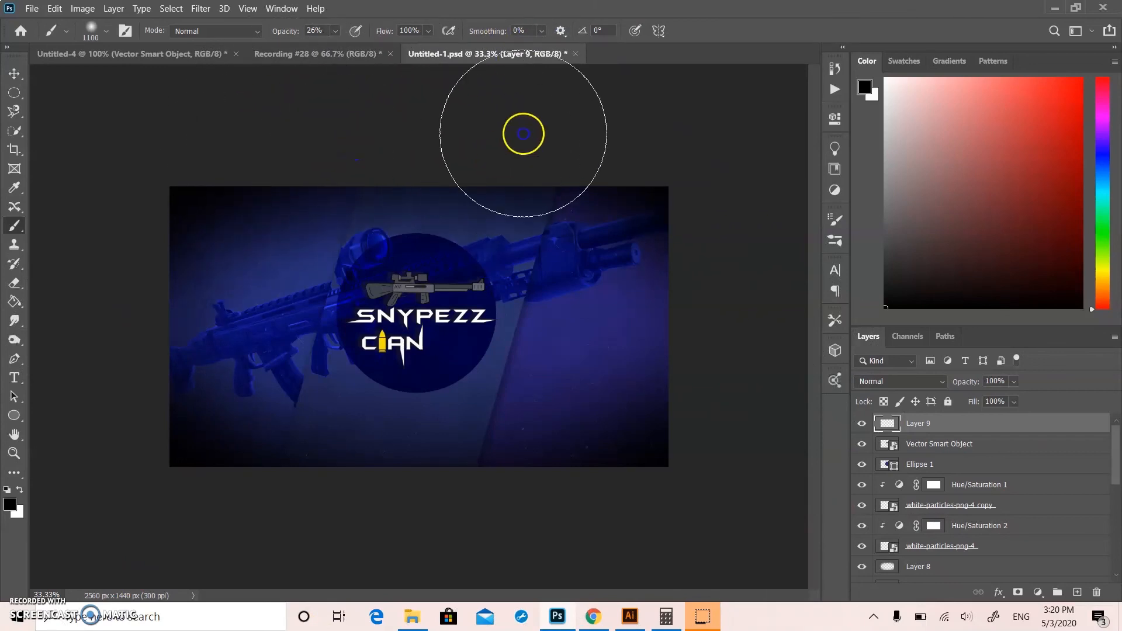
mouse_move(695, 480)
mouse_down()
mouse_move(684, 511)
mouse_move(556, 503)
mouse_up()
mouse_move(321, 474)
mouse_down()
mouse_move(233, 456)
mouse_move(519, 461)
mouse_move(256, 456)
mouse_up()
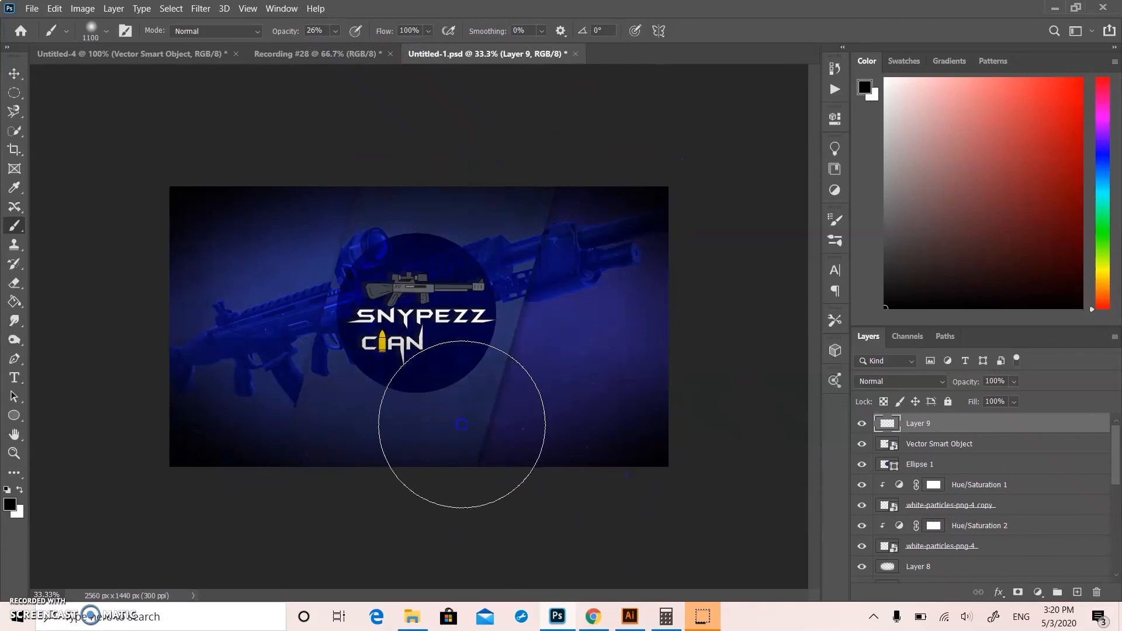
click(14, 73)
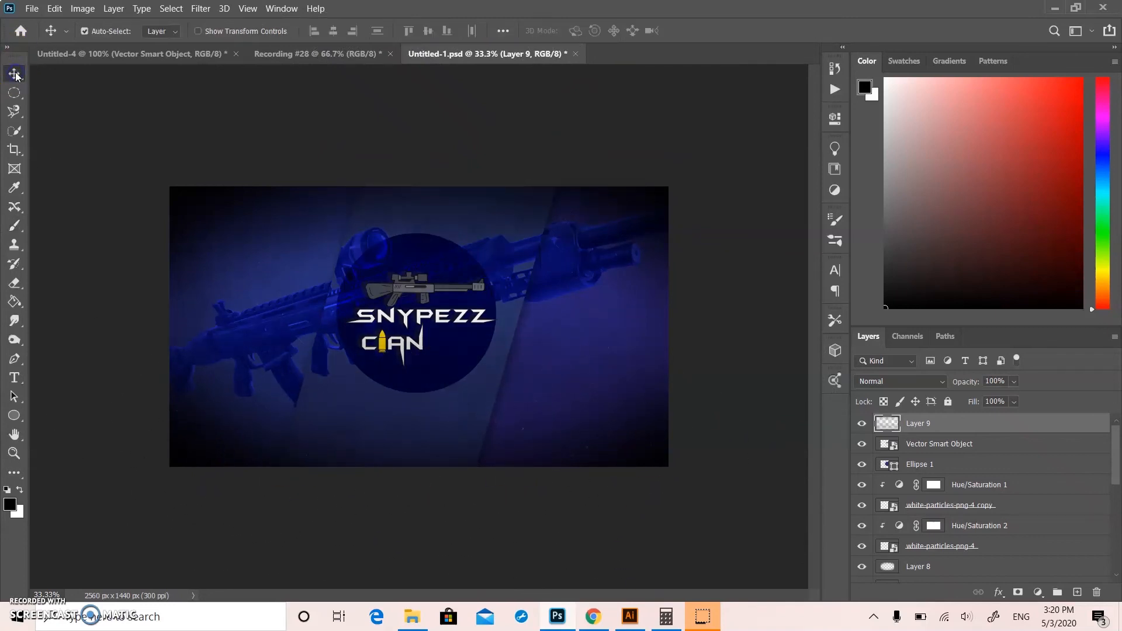